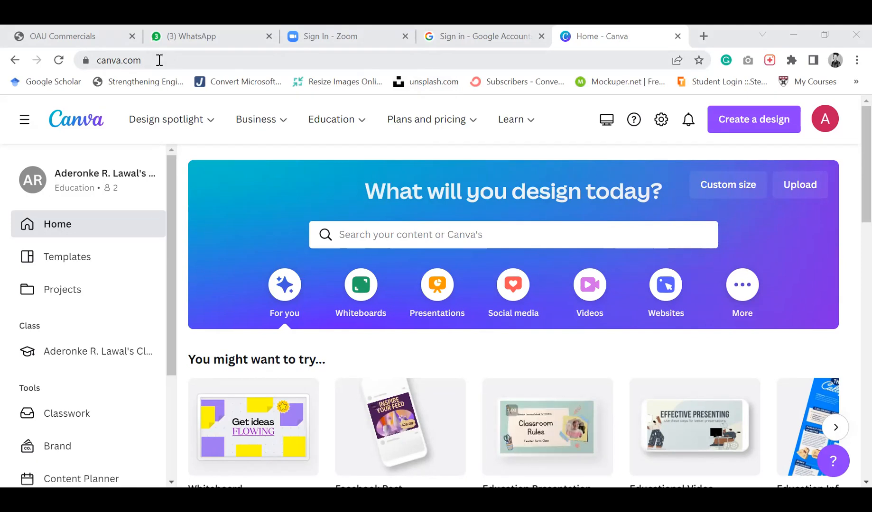
{"action": "left_click", "coordinate": [738, 119]}
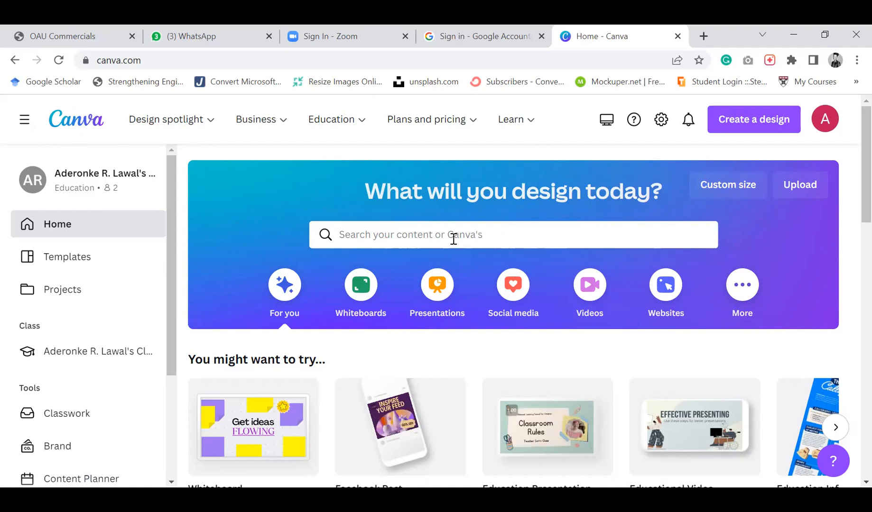
{"action": "left_click", "coordinate": [477, 236]}
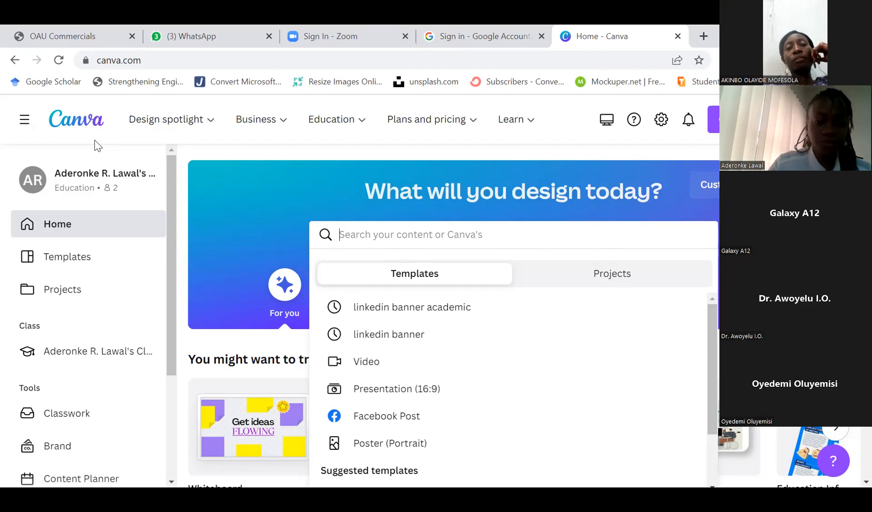
{"action": "left_click", "coordinate": [297, 191]}
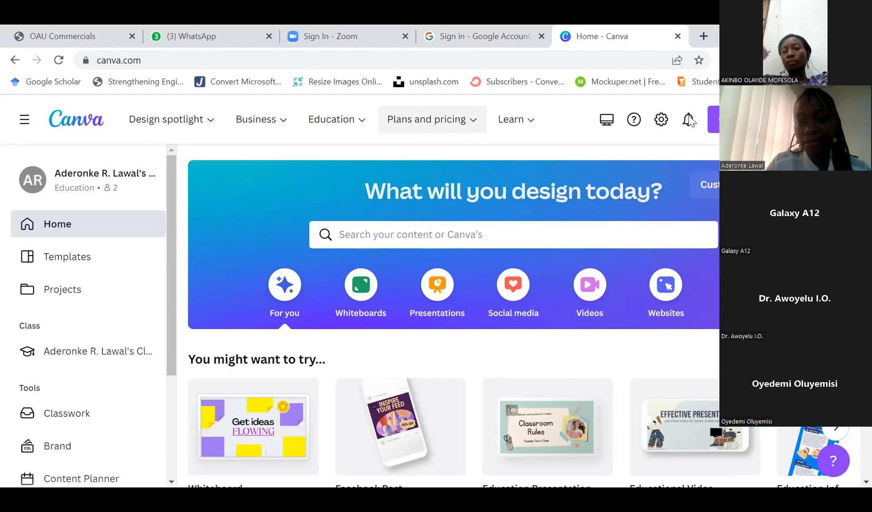
{"action": "left_click", "coordinate": [257, 119]}
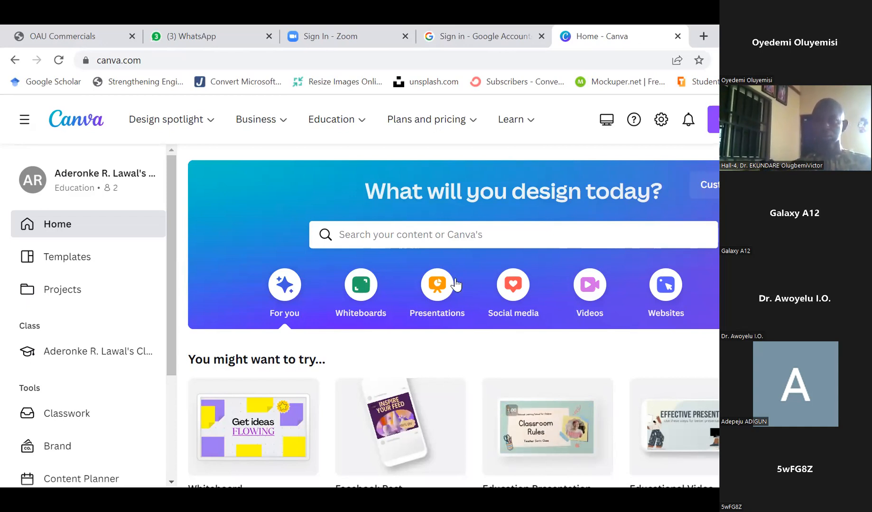
Search Canva's templates for LINKED IN BANNER
{"action": "left_click", "coordinate": [430, 243]}
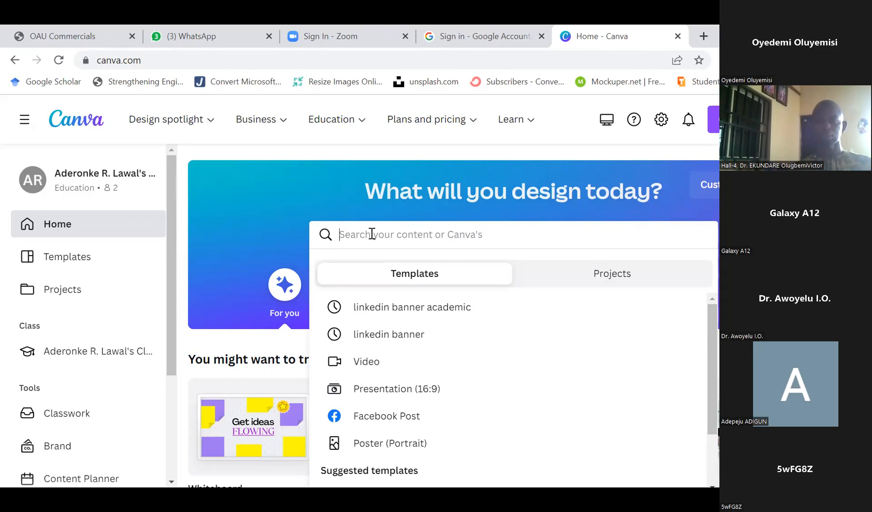
{"action": "type", "text": "LIN"}
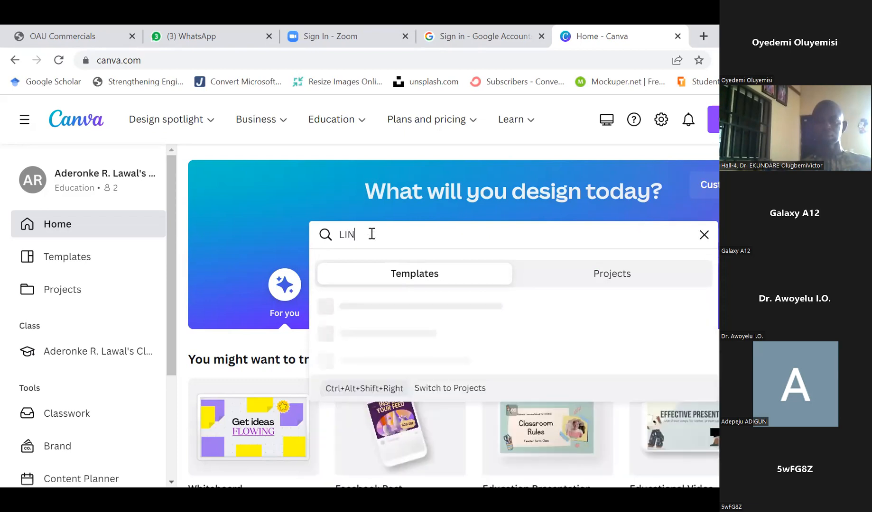
{"action": "type", "text": "KED I"}
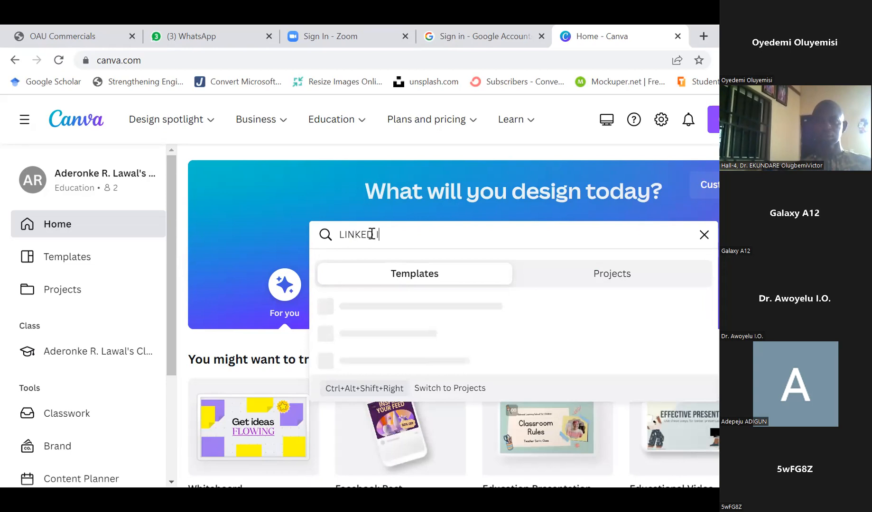
{"action": "type", "text": "N BANNER"}
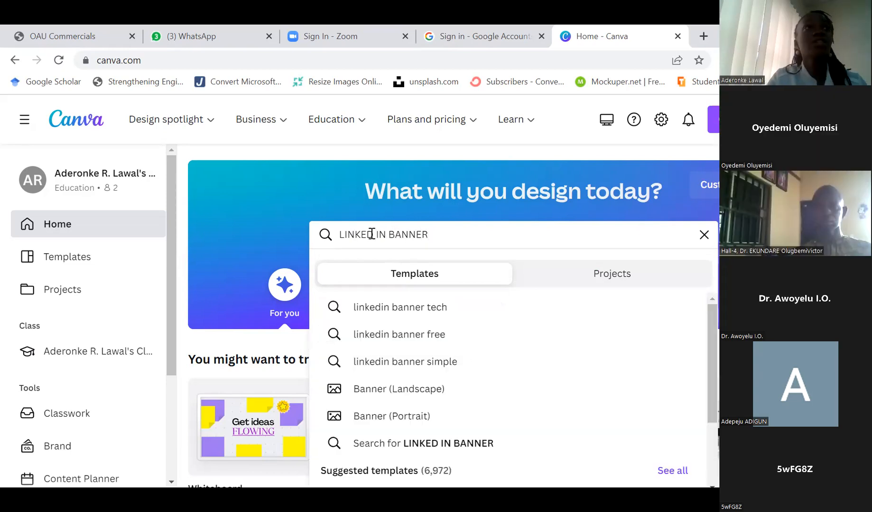
{"action": "key", "text": "Return"}
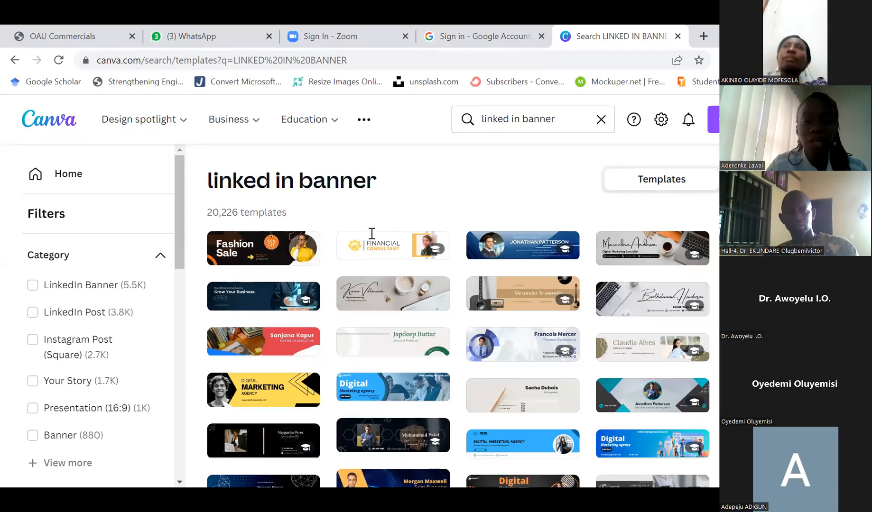
Browse through the LinkedIn banner template results
{"action": "scroll", "coordinate": [378, 296], "scroll_direction": "down", "scroll_amount": 3}
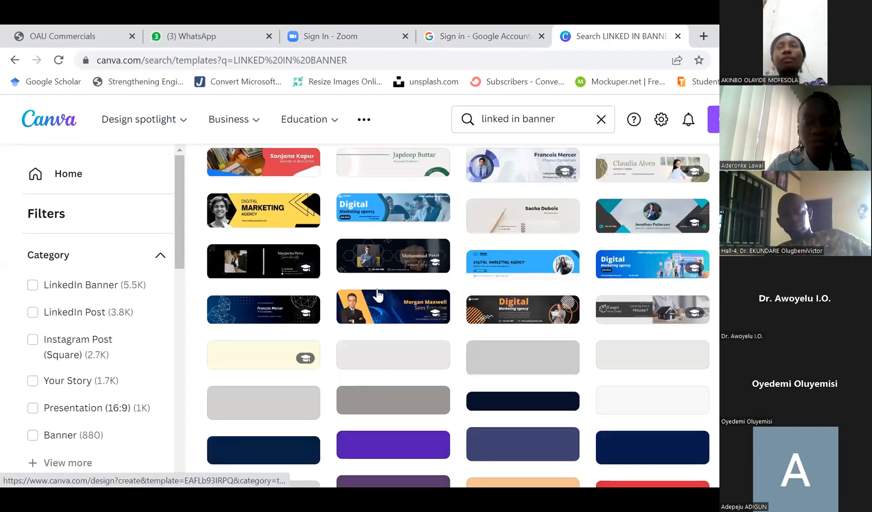
{"action": "scroll", "coordinate": [379, 296], "scroll_direction": "up", "scroll_amount": 3}
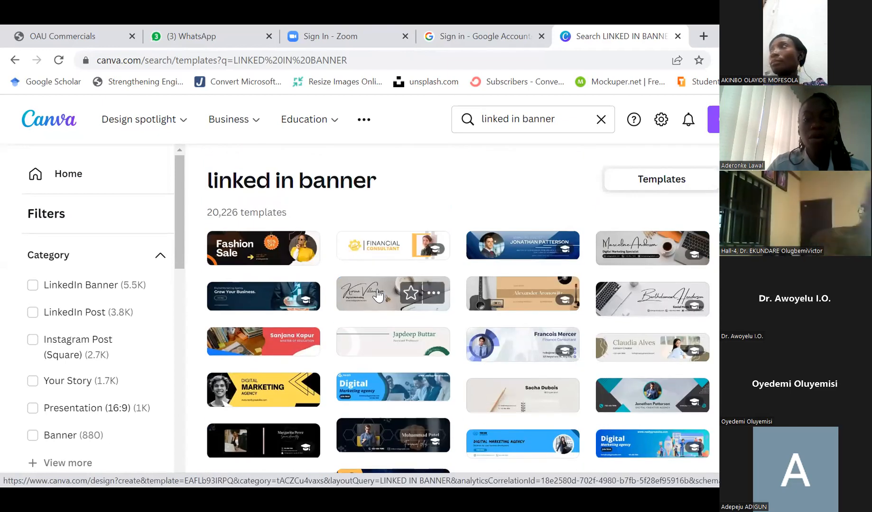
{"action": "scroll", "coordinate": [378, 292], "scroll_direction": "down", "scroll_amount": 5}
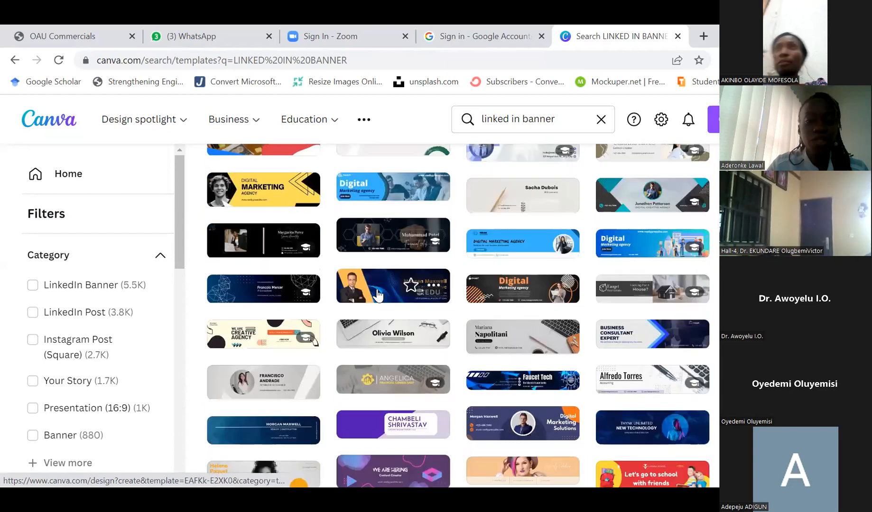
{"action": "scroll", "coordinate": [381, 250], "scroll_direction": "down", "scroll_amount": 2}
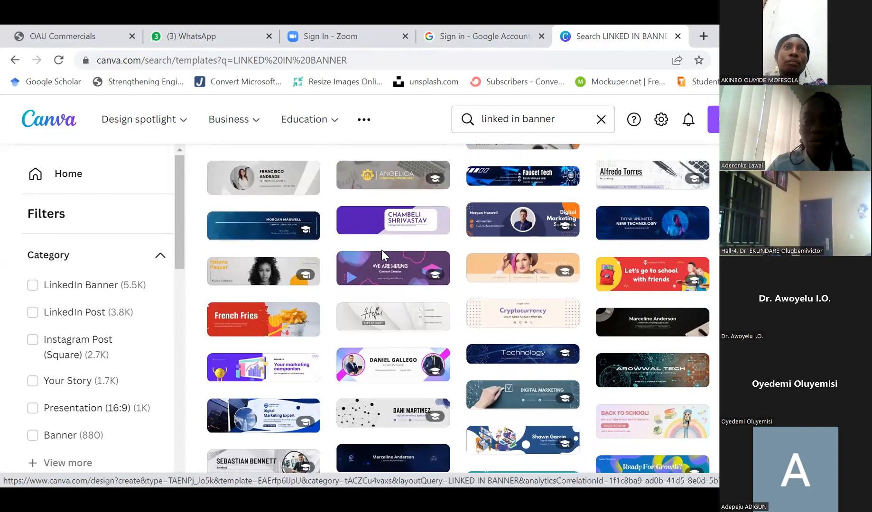
{"action": "scroll", "coordinate": [382, 251], "scroll_direction": "down", "scroll_amount": 2}
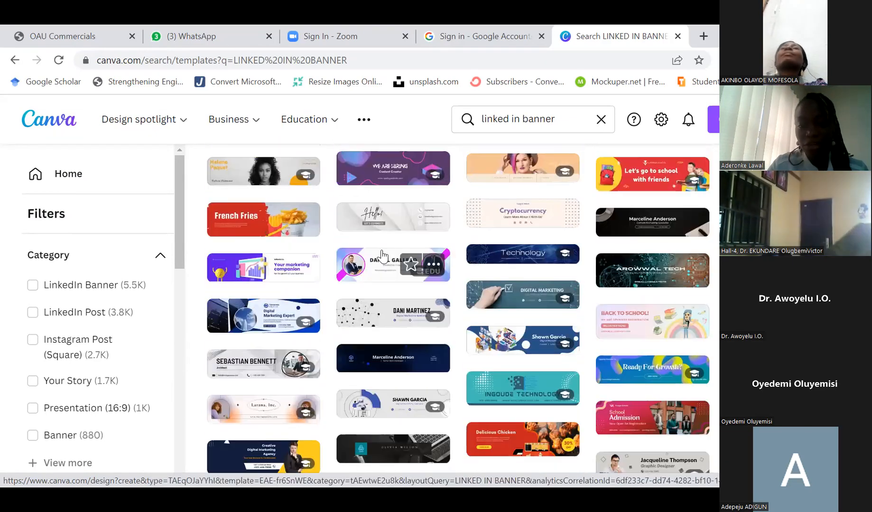
{"action": "scroll", "coordinate": [382, 253], "scroll_direction": "down", "scroll_amount": 3}
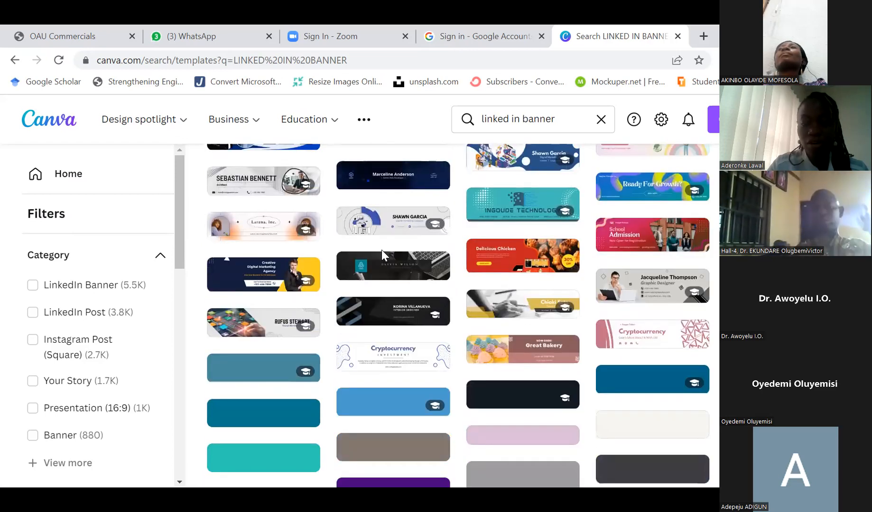
{"action": "scroll", "coordinate": [382, 251], "scroll_direction": "down", "scroll_amount": 2}
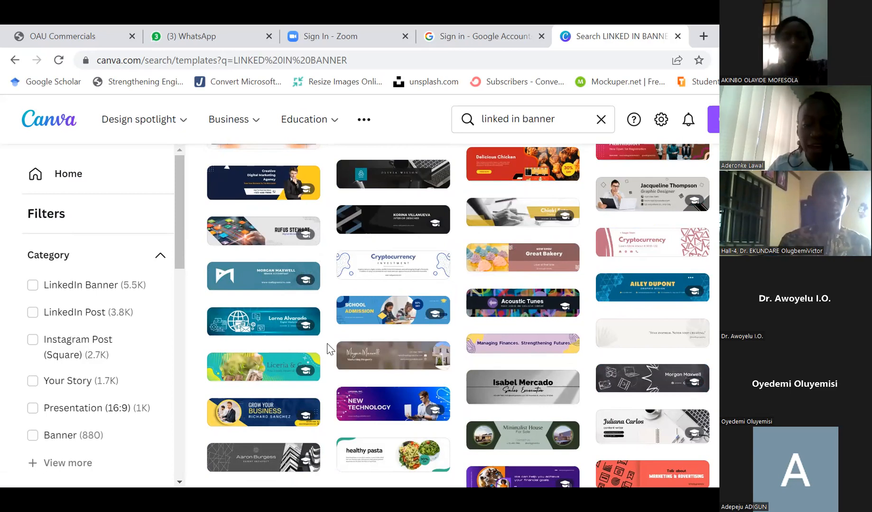
{"action": "scroll", "coordinate": [328, 349], "scroll_direction": "down", "scroll_amount": 5}
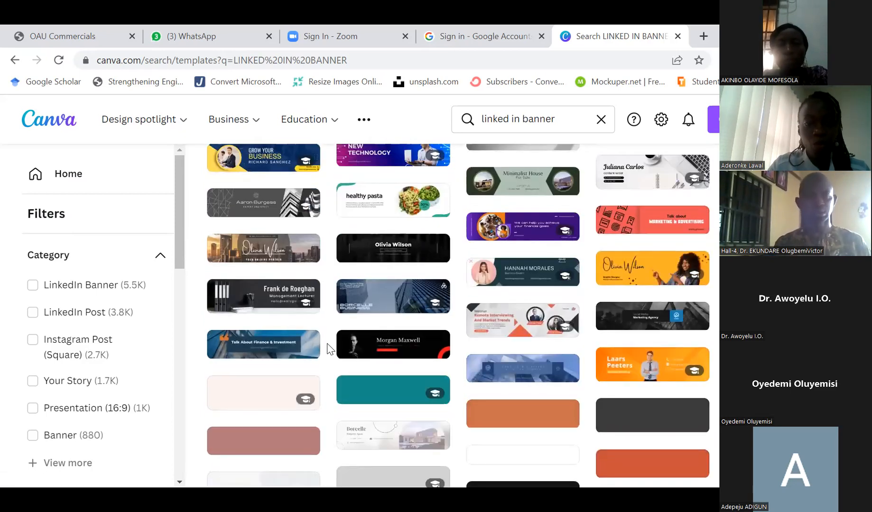
{"action": "scroll", "coordinate": [328, 349], "scroll_direction": "down", "scroll_amount": 2}
{"action": "scroll", "coordinate": [329, 350], "scroll_direction": "down", "scroll_amount": 2}
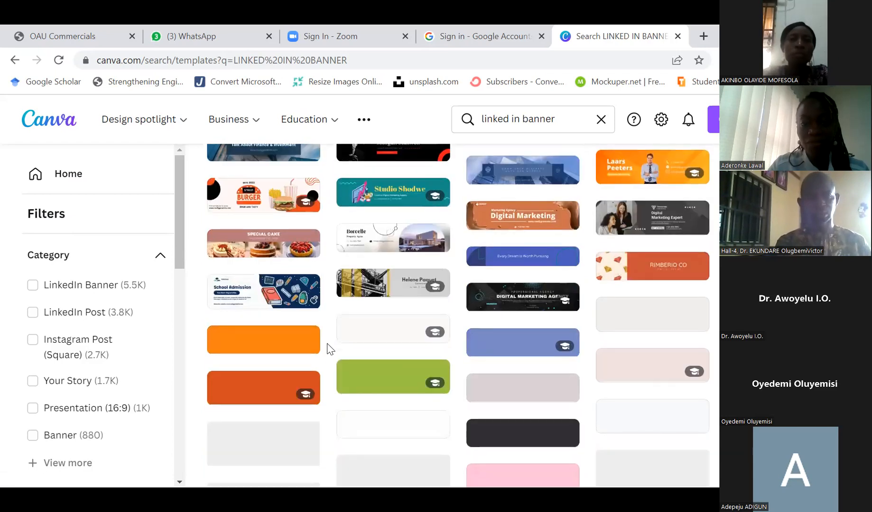
{"action": "scroll", "coordinate": [328, 349], "scroll_direction": "down", "scroll_amount": 2}
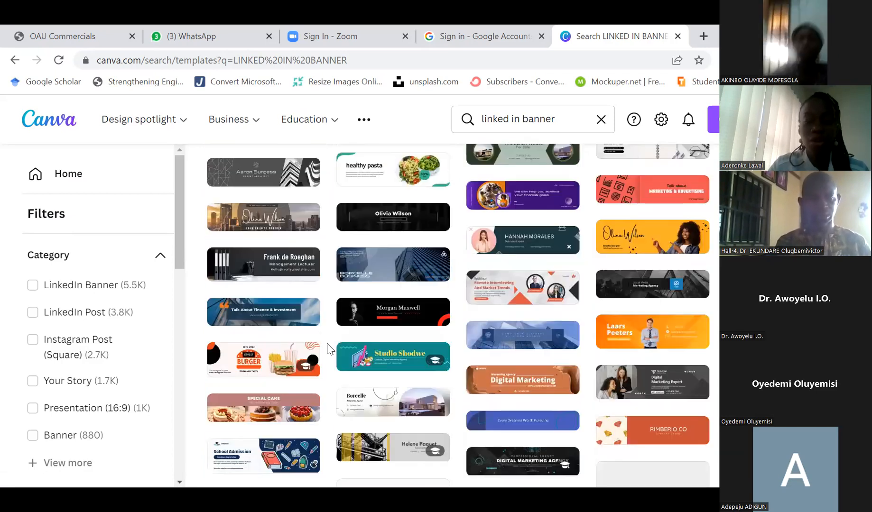
{"action": "scroll", "coordinate": [328, 350], "scroll_direction": "down", "scroll_amount": 1}
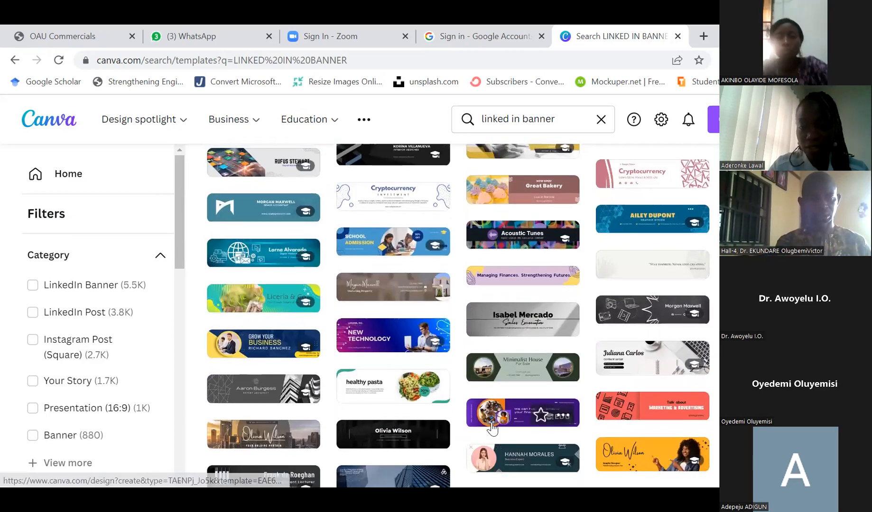
{"action": "scroll", "coordinate": [493, 428], "scroll_direction": "down", "scroll_amount": 2}
{"action": "scroll", "coordinate": [492, 429], "scroll_direction": "down", "scroll_amount": 2}
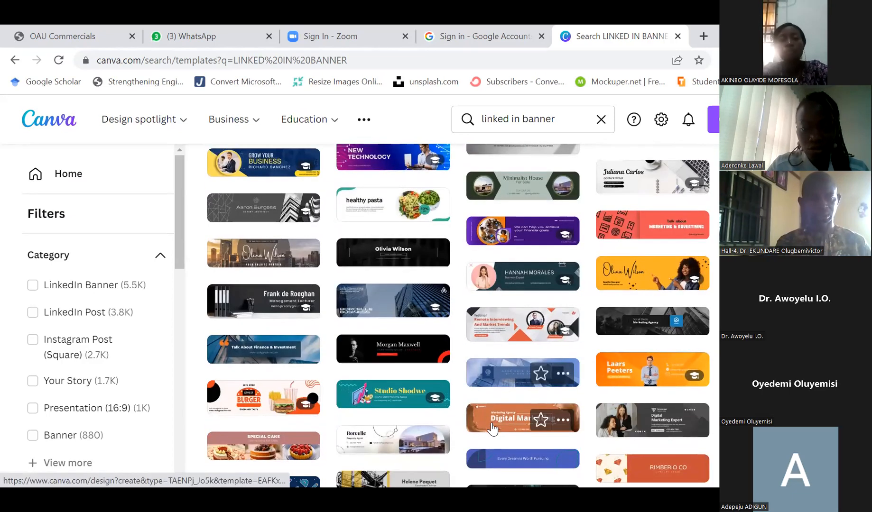
{"action": "scroll", "coordinate": [492, 428], "scroll_direction": "down", "scroll_amount": 4}
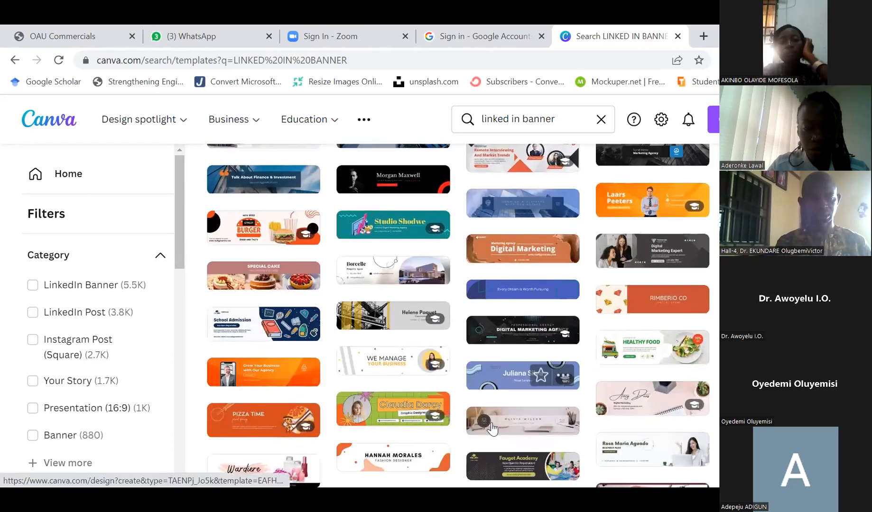
{"action": "scroll", "coordinate": [493, 429], "scroll_direction": "down", "scroll_amount": 2}
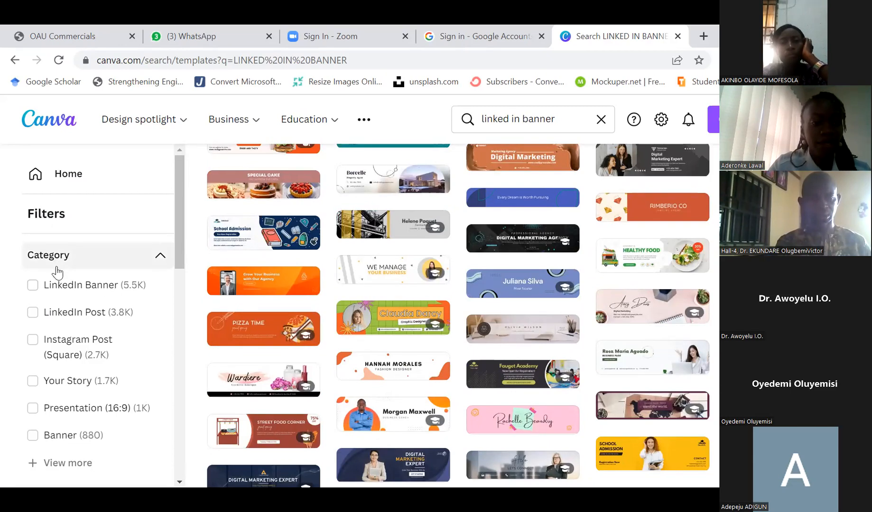
{"action": "scroll", "coordinate": [65, 218], "scroll_direction": "down", "scroll_amount": 1}
Filter the template results to the Banner category
{"action": "scroll", "coordinate": [66, 220], "scroll_direction": "down", "scroll_amount": 1}
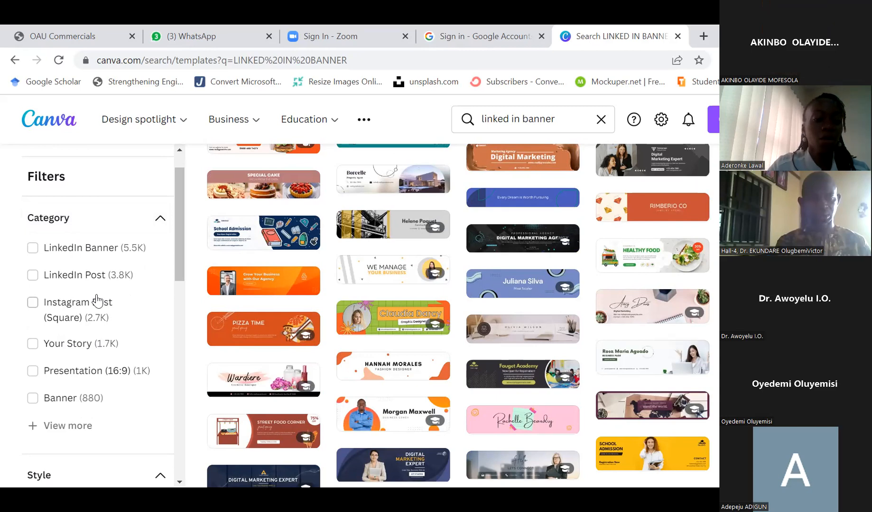
{"action": "scroll", "coordinate": [97, 300], "scroll_direction": "down", "scroll_amount": 1}
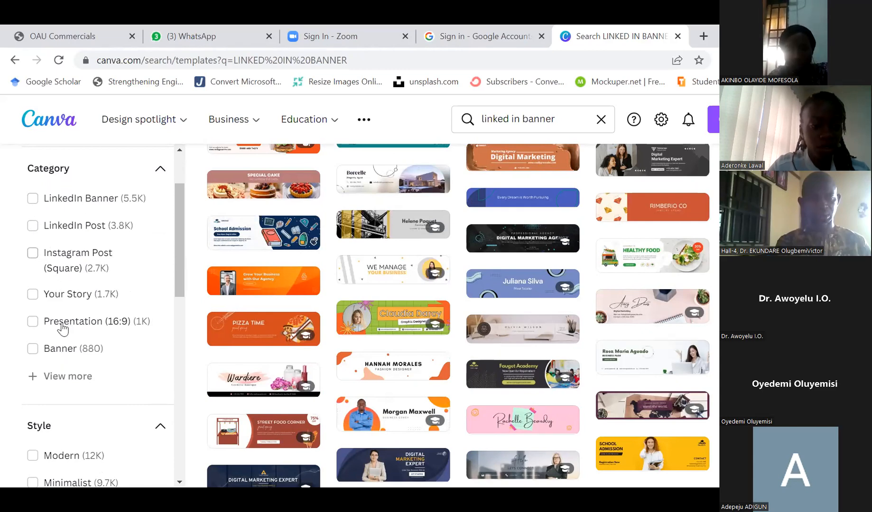
{"action": "left_click", "coordinate": [33, 350]}
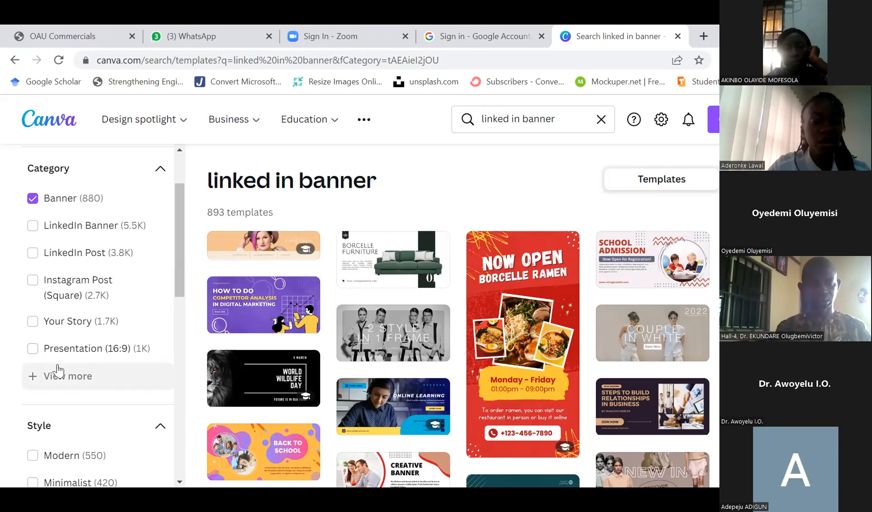
Examine the available Category, Style and Theme filter options for the banner results
{"action": "scroll", "coordinate": [58, 370], "scroll_direction": "down", "scroll_amount": 3}
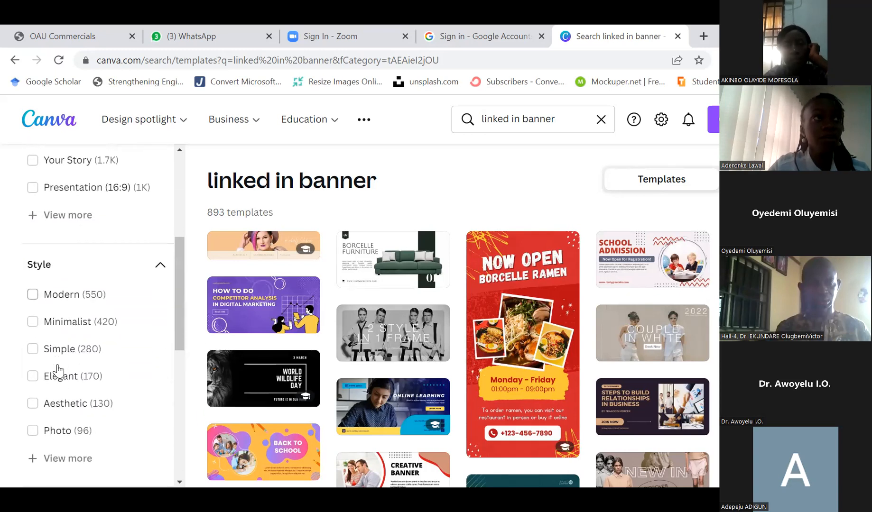
{"action": "scroll", "coordinate": [57, 370], "scroll_direction": "down", "scroll_amount": 2}
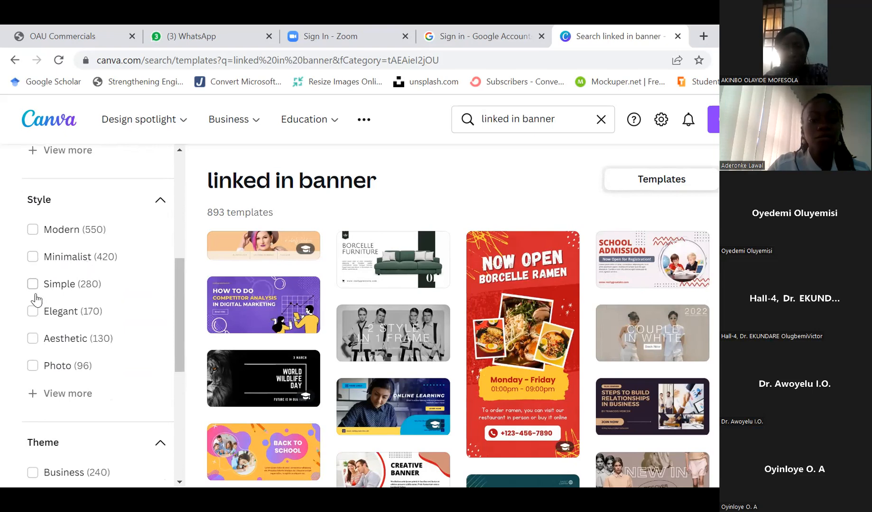
{"action": "scroll", "coordinate": [86, 352], "scroll_direction": "down", "scroll_amount": 3}
{"action": "scroll", "coordinate": [86, 352], "scroll_direction": "down", "scroll_amount": 4}
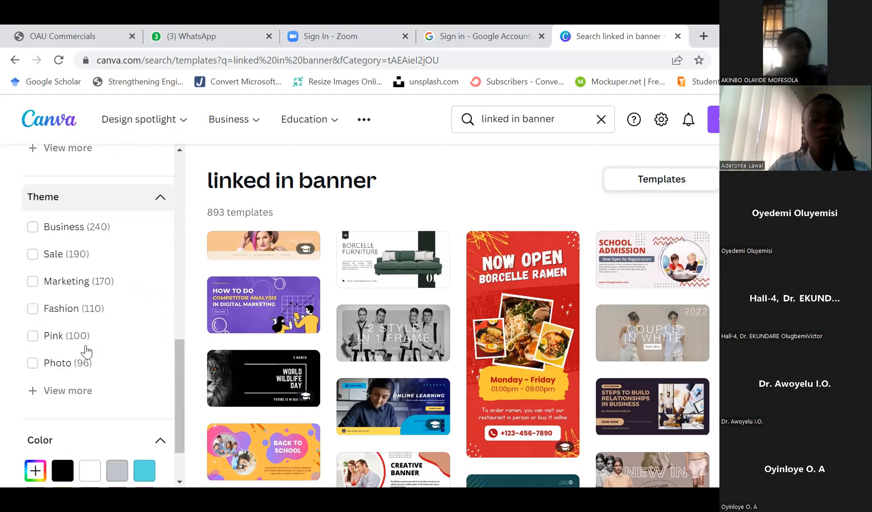
{"action": "scroll", "coordinate": [85, 352], "scroll_direction": "up", "scroll_amount": 7}
{"action": "scroll", "coordinate": [86, 351], "scroll_direction": "up", "scroll_amount": 1}
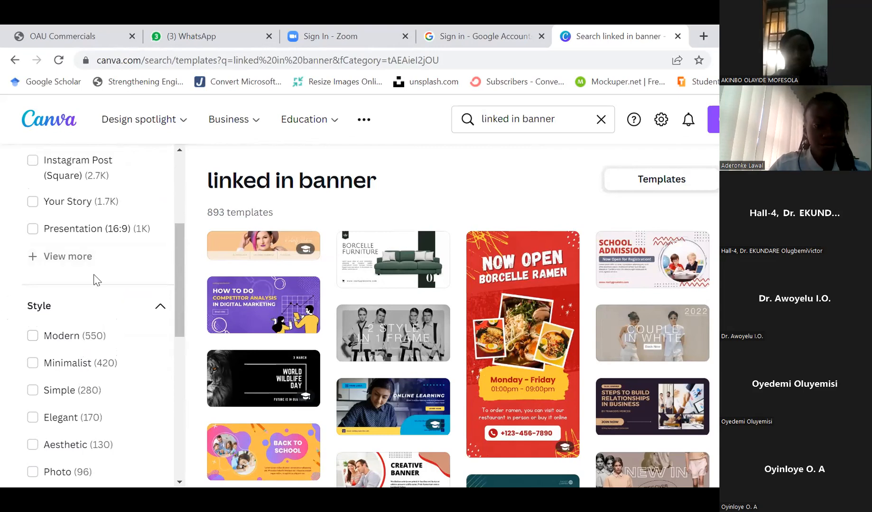
{"action": "scroll", "coordinate": [93, 279], "scroll_direction": "up", "scroll_amount": 5}
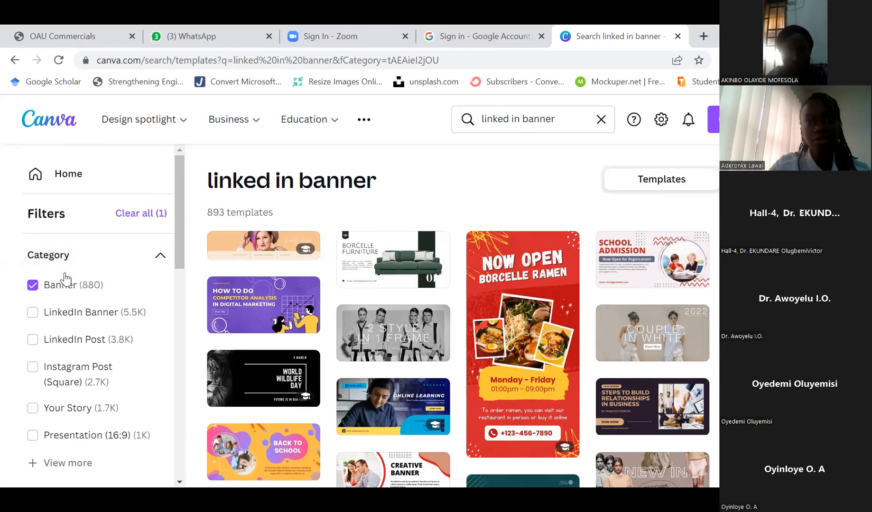
{"action": "scroll", "coordinate": [66, 280], "scroll_direction": "down", "scroll_amount": 1}
{"action": "scroll", "coordinate": [65, 280], "scroll_direction": "down", "scroll_amount": 3}
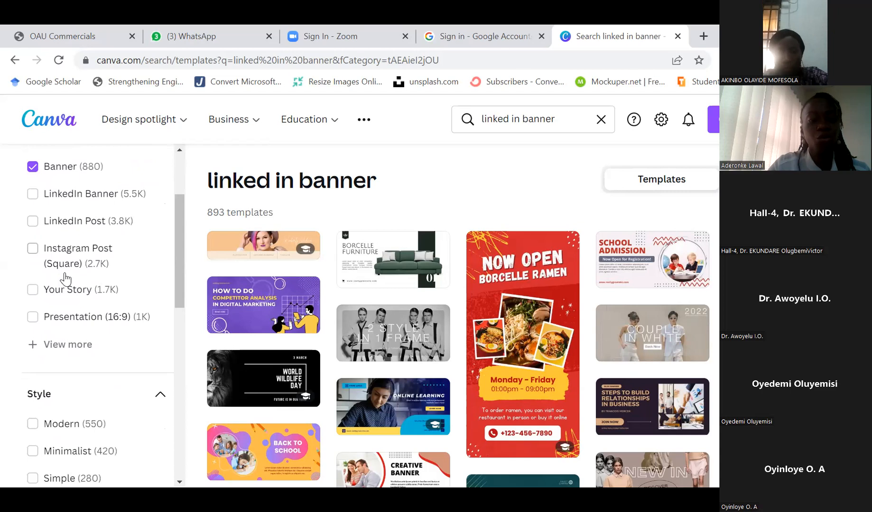
{"action": "scroll", "coordinate": [66, 279], "scroll_direction": "up", "scroll_amount": 2}
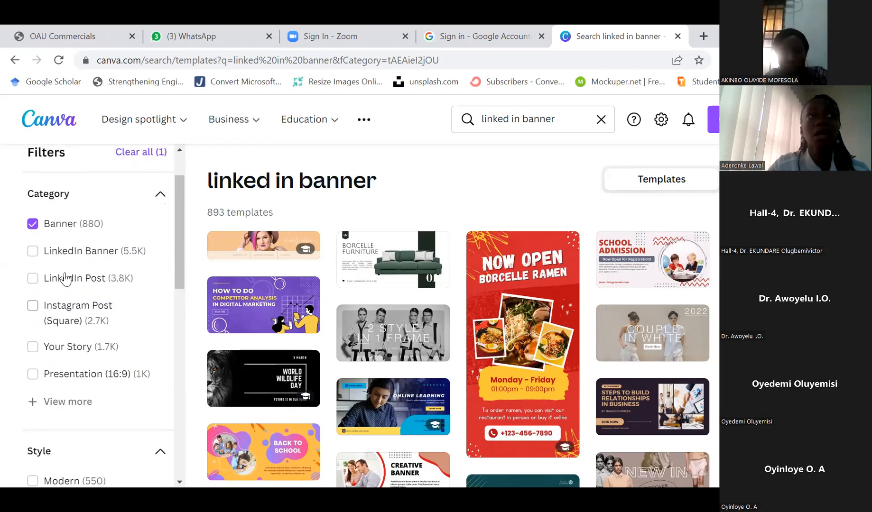
{"action": "scroll", "coordinate": [65, 279], "scroll_direction": "down", "scroll_amount": 1}
{"action": "scroll", "coordinate": [66, 279], "scroll_direction": "down", "scroll_amount": 1}
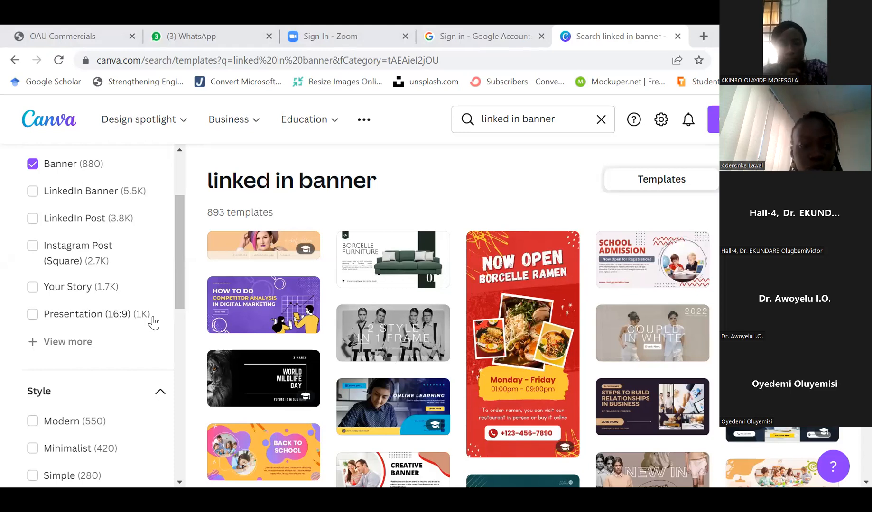
{"action": "scroll", "coordinate": [135, 357], "scroll_direction": "down", "scroll_amount": 2}
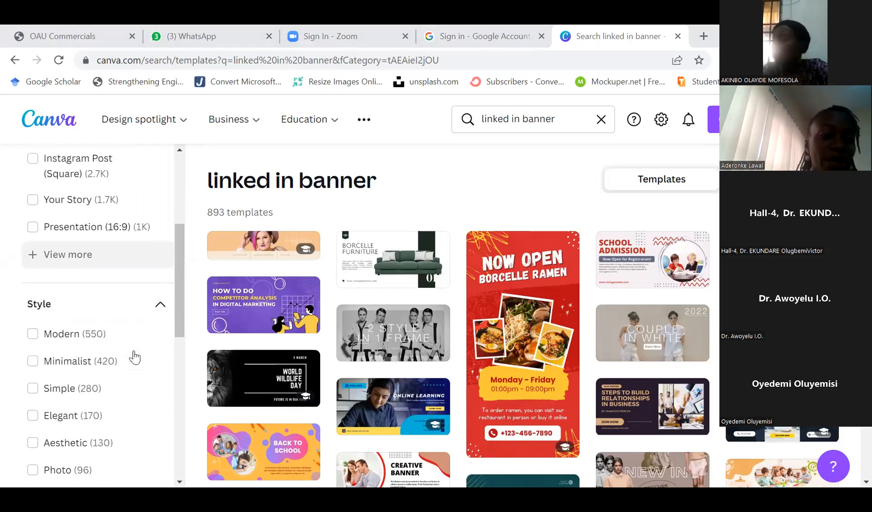
Filter the banner template results by the Minimalist style
{"action": "scroll", "coordinate": [134, 357], "scroll_direction": "up", "scroll_amount": 5}
{"action": "scroll", "coordinate": [135, 356], "scroll_direction": "down", "scroll_amount": 2}
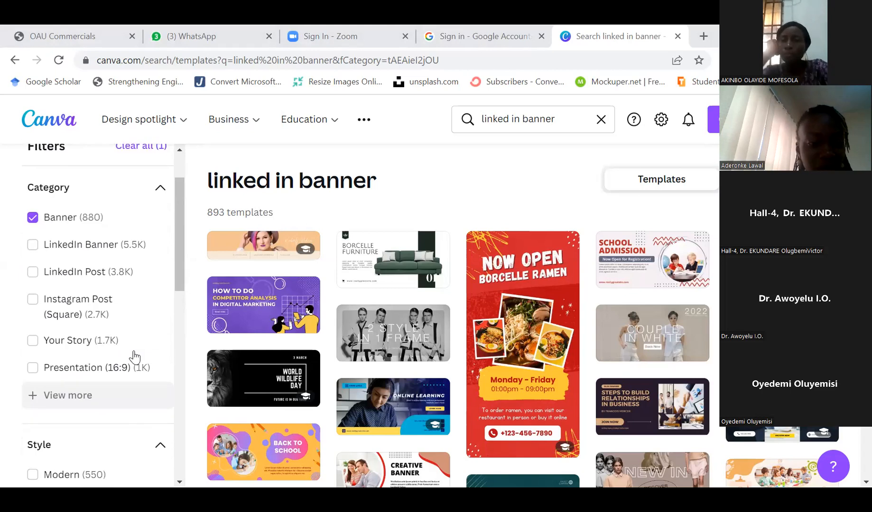
{"action": "scroll", "coordinate": [80, 330], "scroll_direction": "down", "scroll_amount": 2}
{"action": "scroll", "coordinate": [81, 330], "scroll_direction": "down", "scroll_amount": 5}
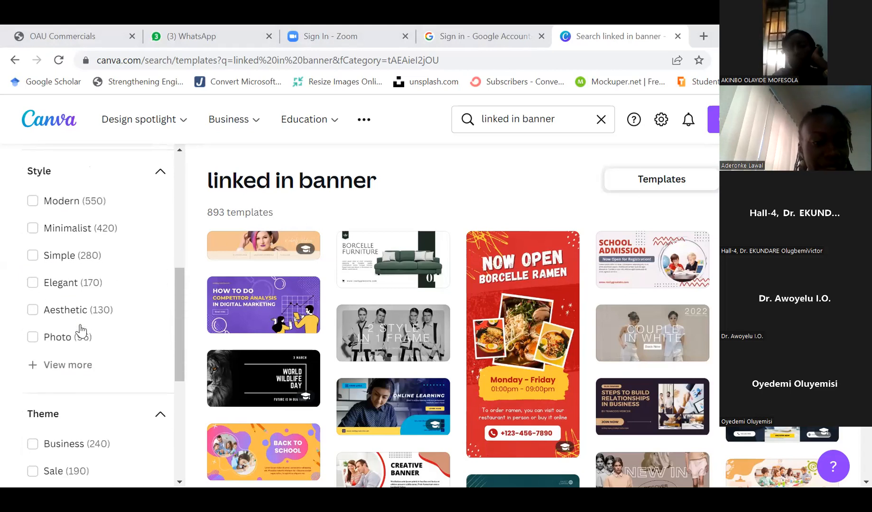
{"action": "left_click", "coordinate": [33, 228]}
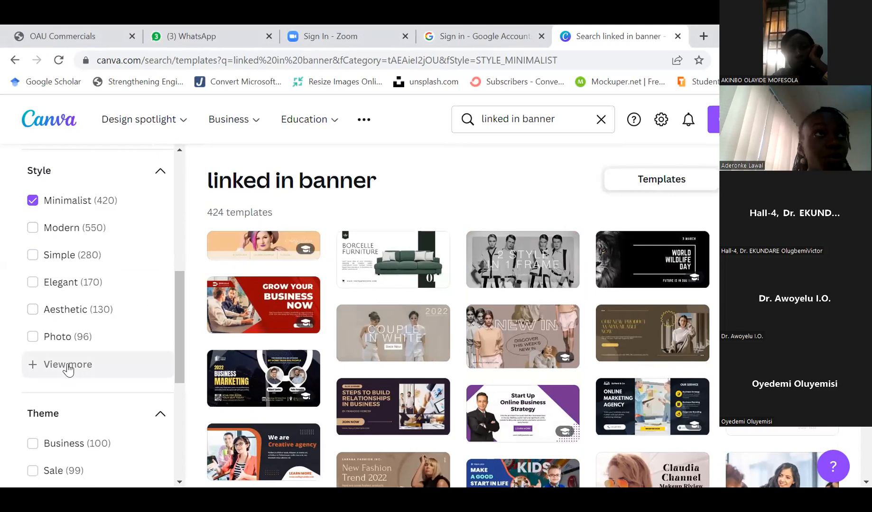
Browse through the Minimalist banner template results
{"action": "scroll", "coordinate": [68, 368], "scroll_direction": "down", "scroll_amount": 6}
{"action": "scroll", "coordinate": [69, 369], "scroll_direction": "down", "scroll_amount": 3}
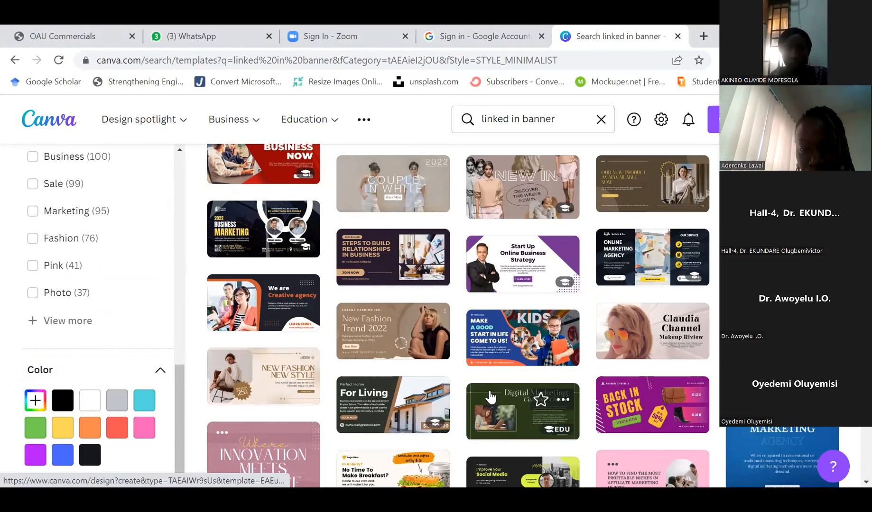
{"action": "scroll", "coordinate": [491, 397], "scroll_direction": "up", "scroll_amount": 1}
{"action": "scroll", "coordinate": [491, 394], "scroll_direction": "up", "scroll_amount": 2}
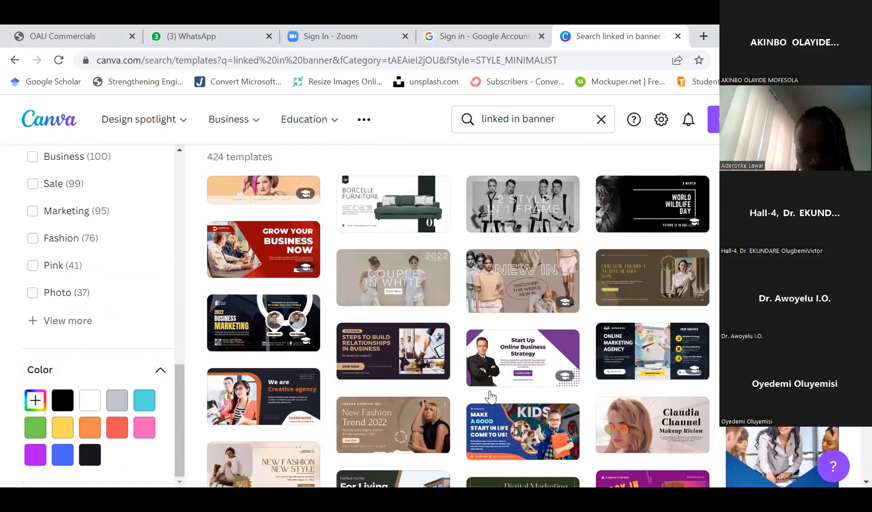
{"action": "scroll", "coordinate": [488, 387], "scroll_direction": "down", "scroll_amount": 5}
{"action": "scroll", "coordinate": [488, 380], "scroll_direction": "down", "scroll_amount": 6}
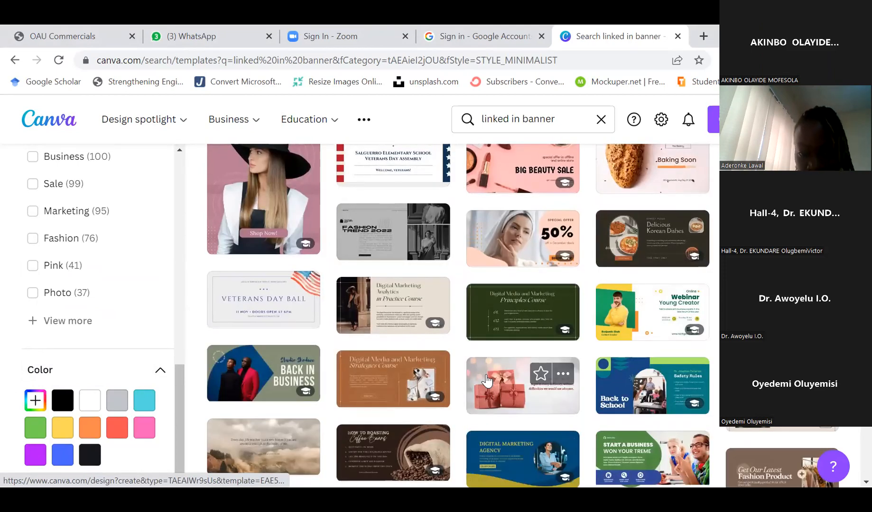
{"action": "scroll", "coordinate": [485, 375], "scroll_direction": "down", "scroll_amount": 2}
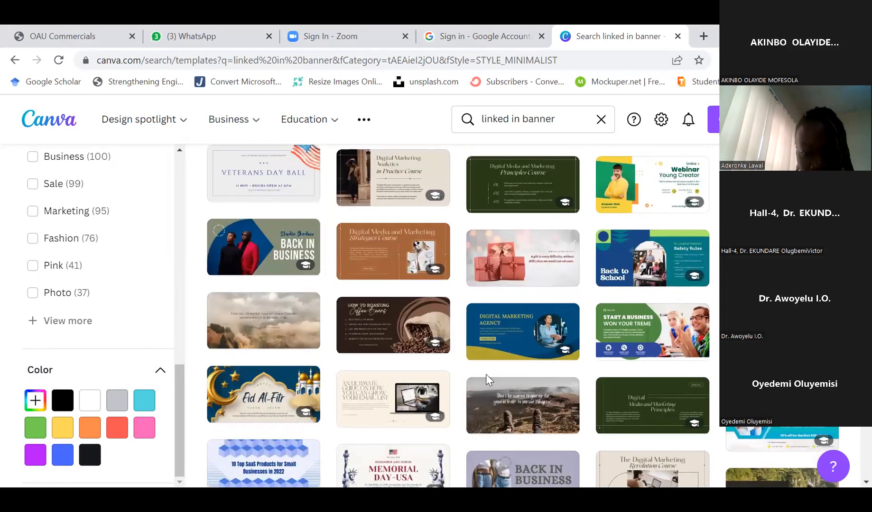
{"action": "scroll", "coordinate": [486, 375], "scroll_direction": "up", "scroll_amount": 2}
{"action": "scroll", "coordinate": [486, 374], "scroll_direction": "up", "scroll_amount": 6}
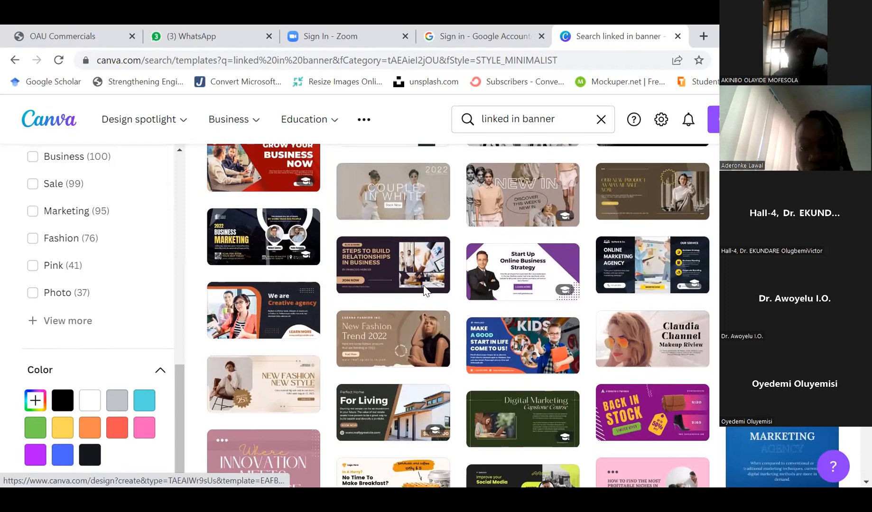
{"action": "scroll", "coordinate": [397, 207], "scroll_direction": "up", "scroll_amount": 3}
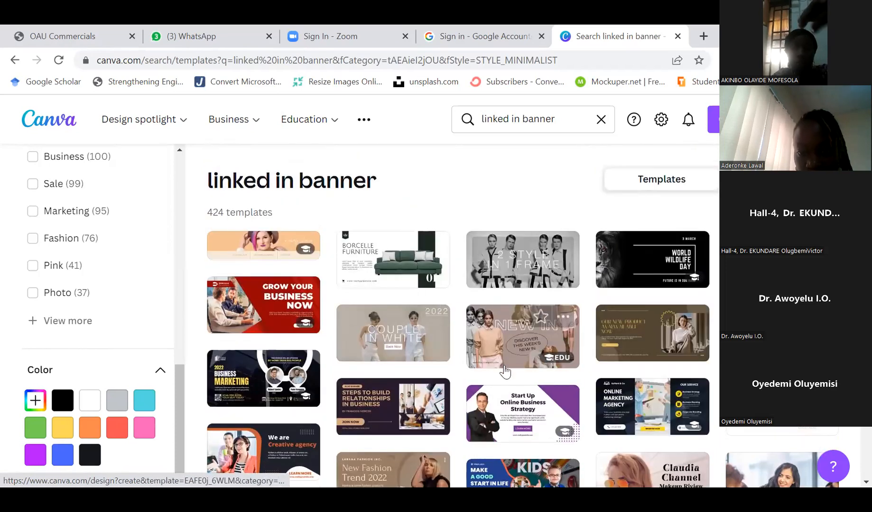
{"action": "scroll", "coordinate": [504, 371], "scroll_direction": "down", "scroll_amount": 1}
{"action": "scroll", "coordinate": [504, 371], "scroll_direction": "down", "scroll_amount": 3}
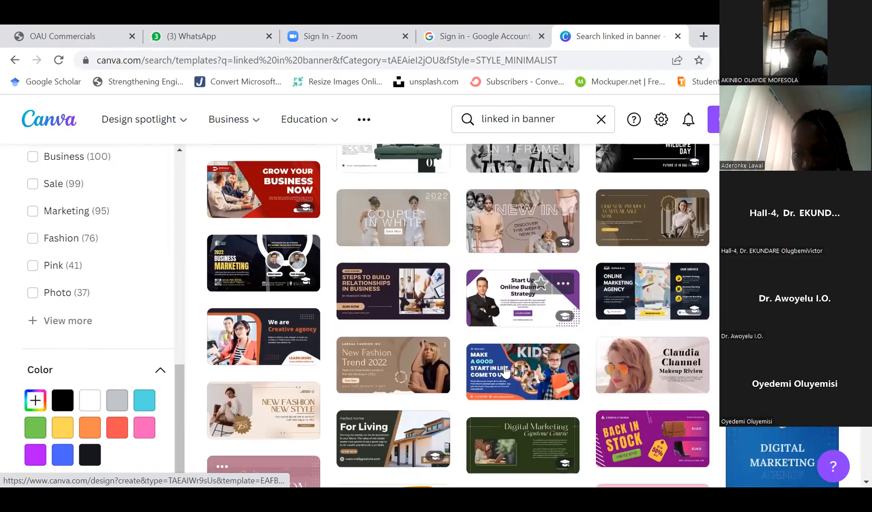
{"action": "scroll", "coordinate": [505, 372], "scroll_direction": "down", "scroll_amount": 2}
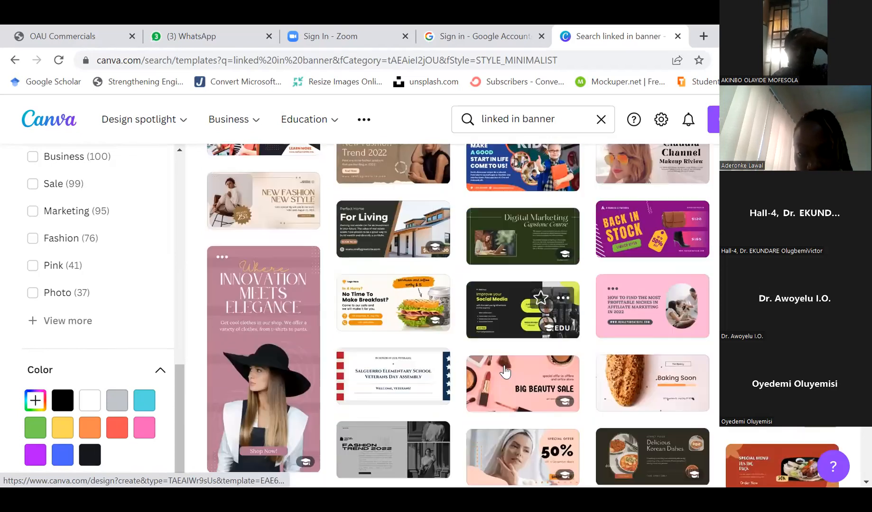
{"action": "scroll", "coordinate": [505, 371], "scroll_direction": "down", "scroll_amount": 1}
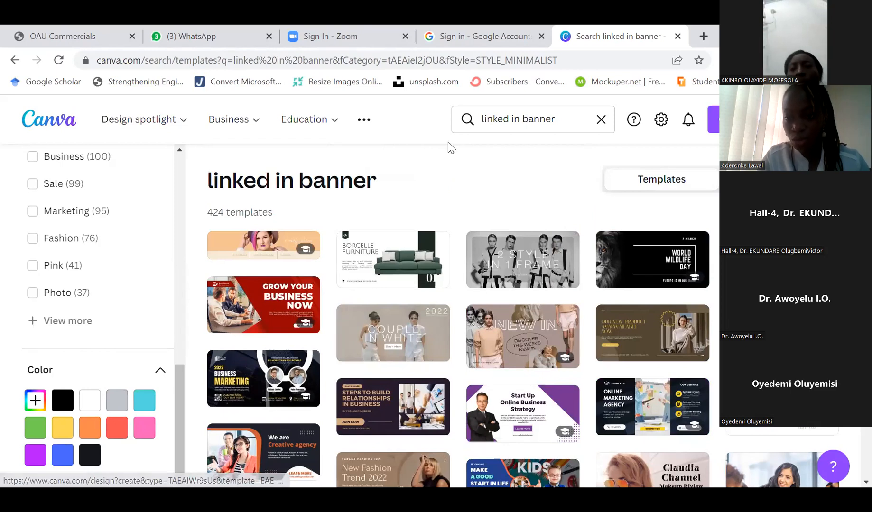
Open the Red And White Modern Creative Banner Design template and change its heading to GRAPHIC DESIGNER on two lines
{"action": "left_click", "coordinate": [652, 407]}
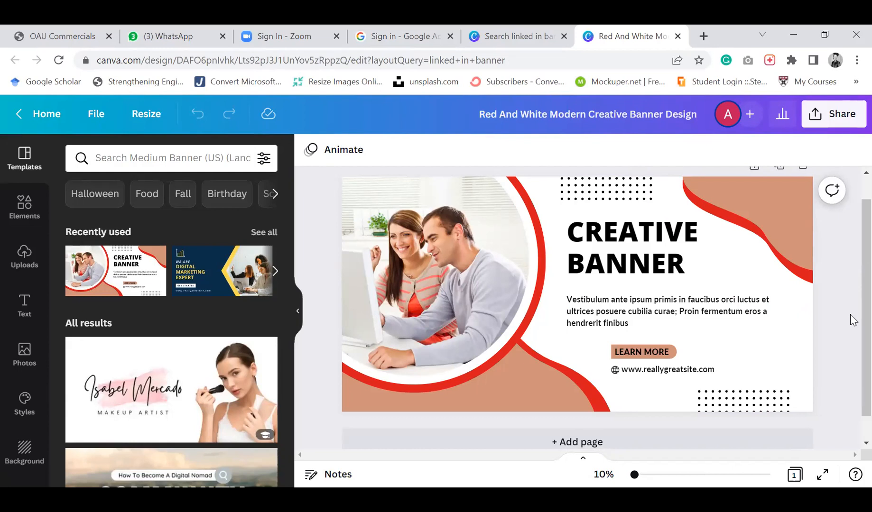
{"action": "left_click", "coordinate": [640, 264]}
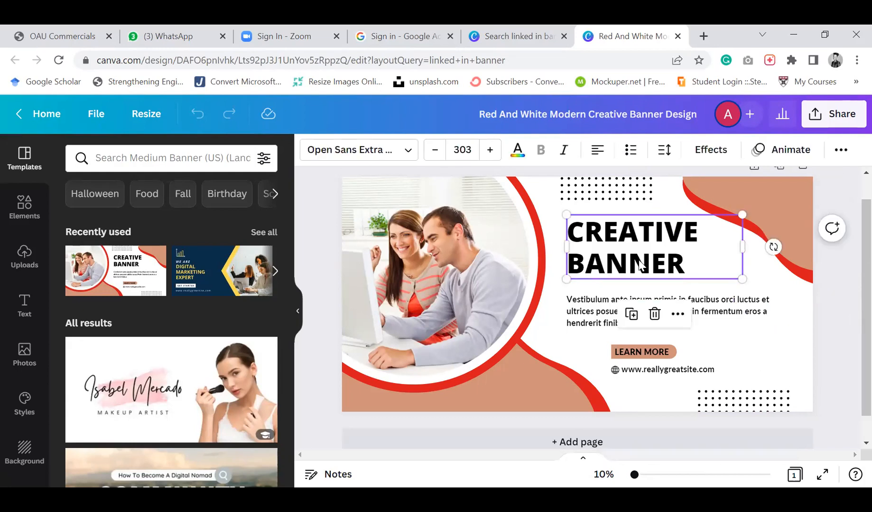
{"action": "double_click", "coordinate": [660, 262]}
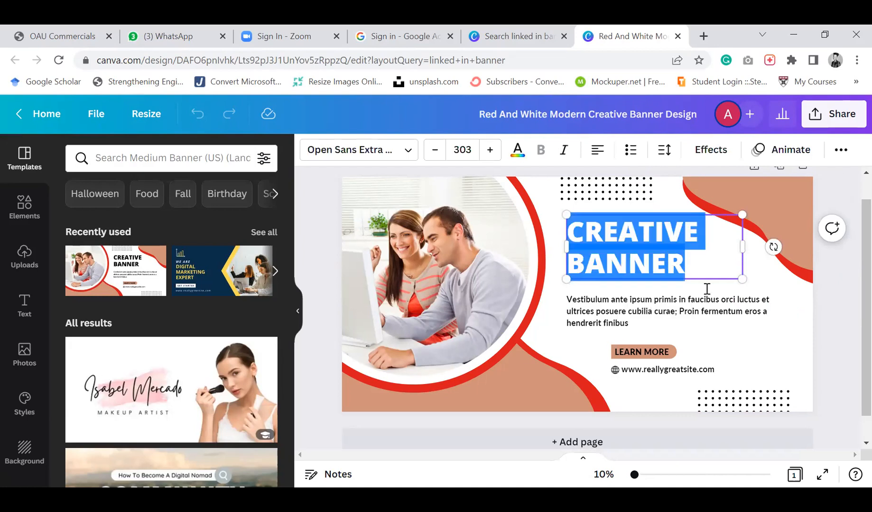
{"action": "left_click", "coordinate": [707, 313]}
{"action": "left_click", "coordinate": [613, 240]}
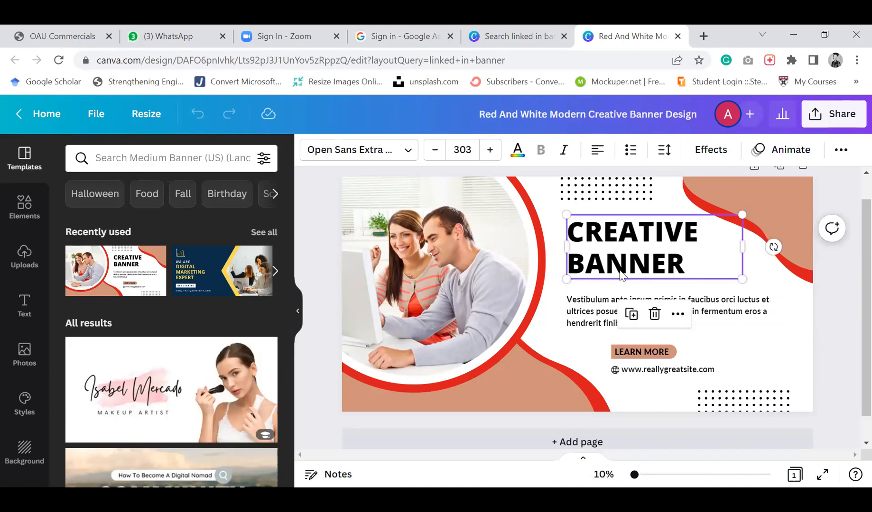
{"action": "left_click", "coordinate": [595, 314]}
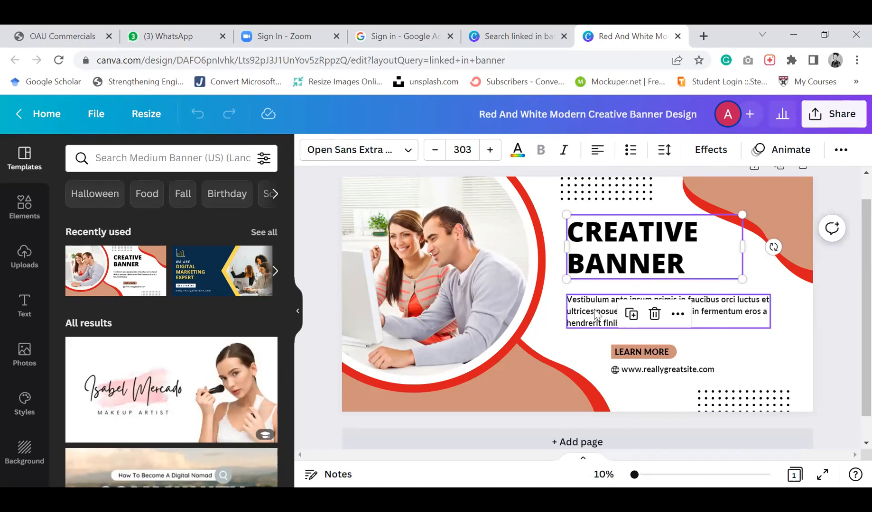
{"action": "left_click", "coordinate": [596, 262]}
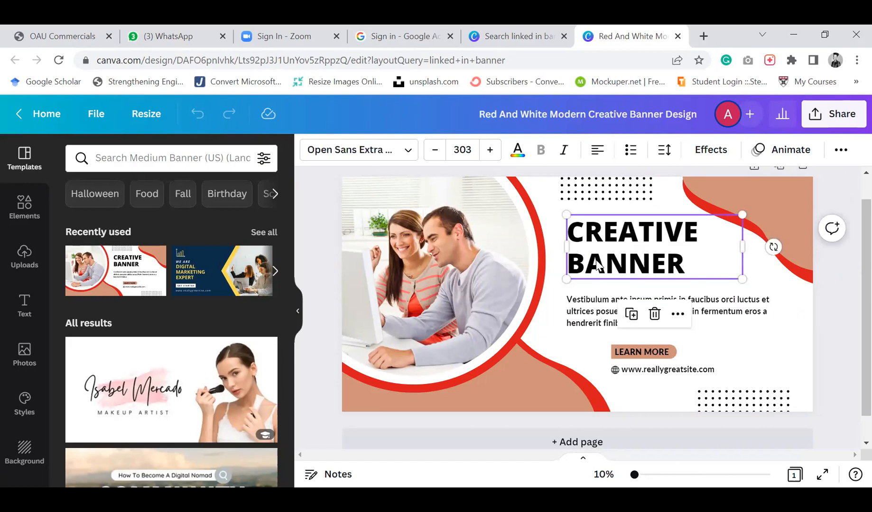
{"action": "left_click", "coordinate": [597, 260]}
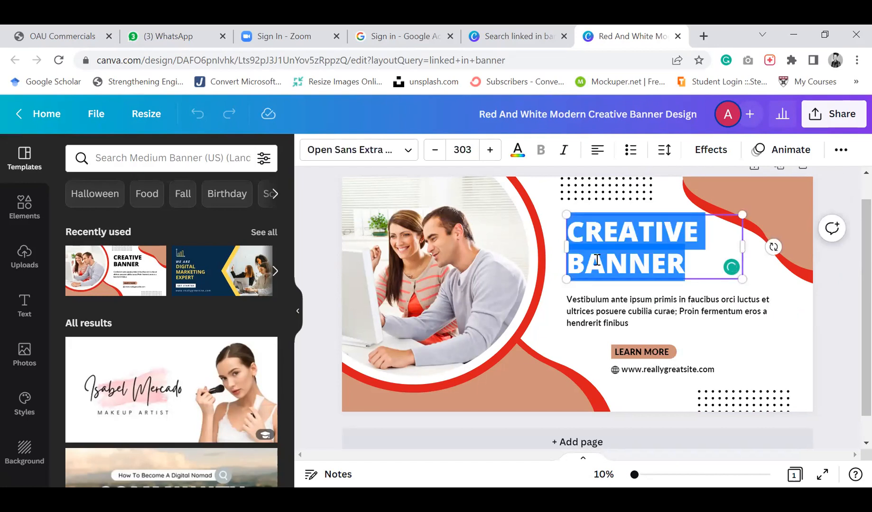
{"action": "key", "text": "BackSpace"}
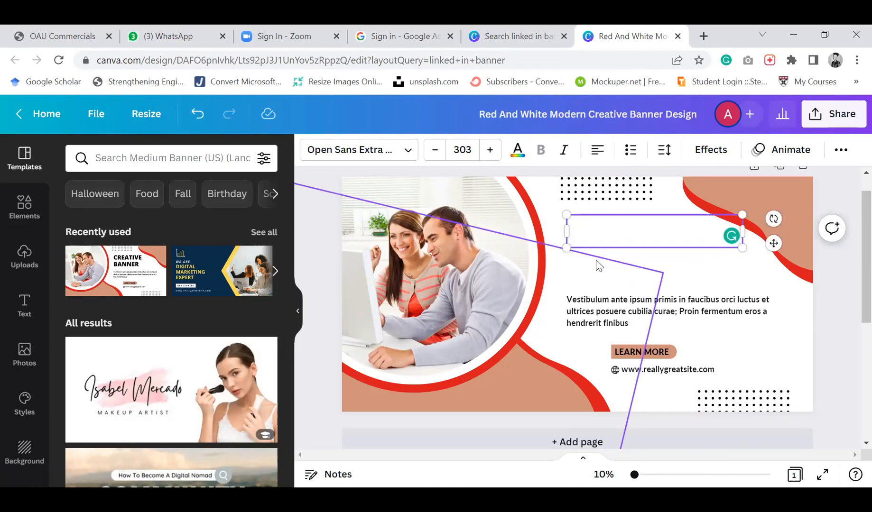
{"action": "type", "text": "GRA"}
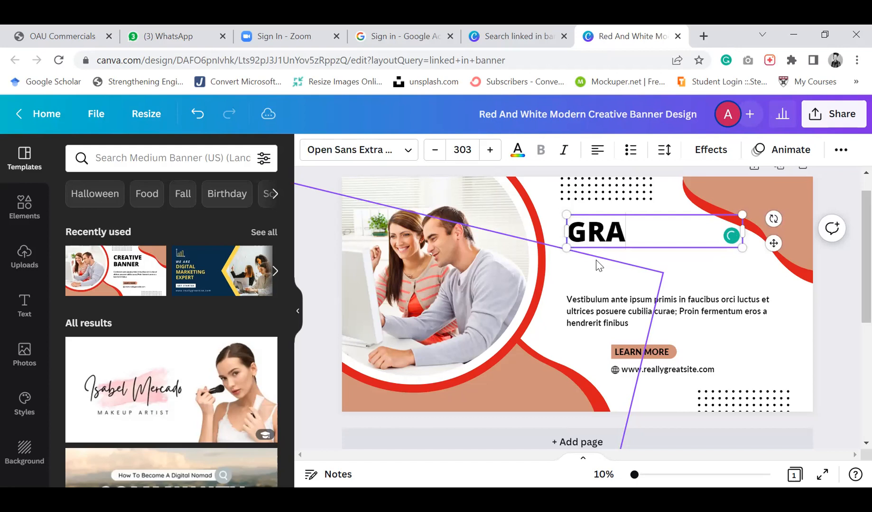
{"action": "type", "text": "PHIC"}
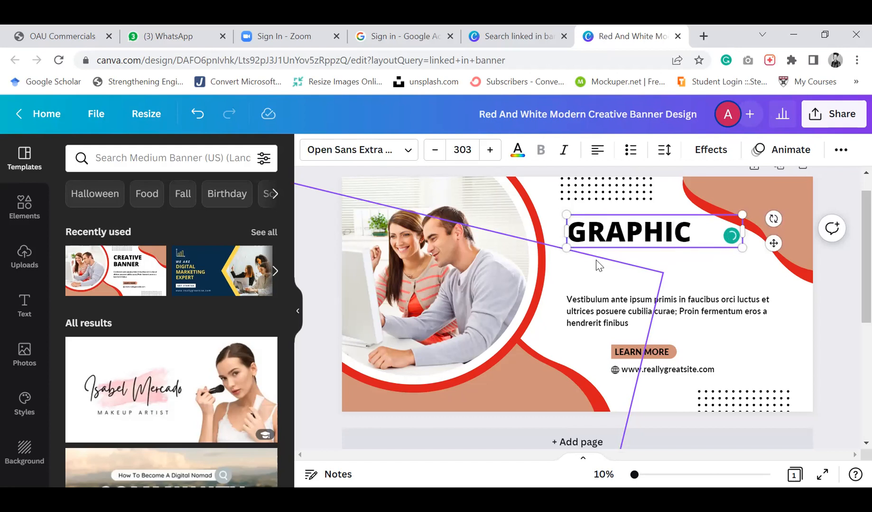
{"action": "key", "text": "Return"}
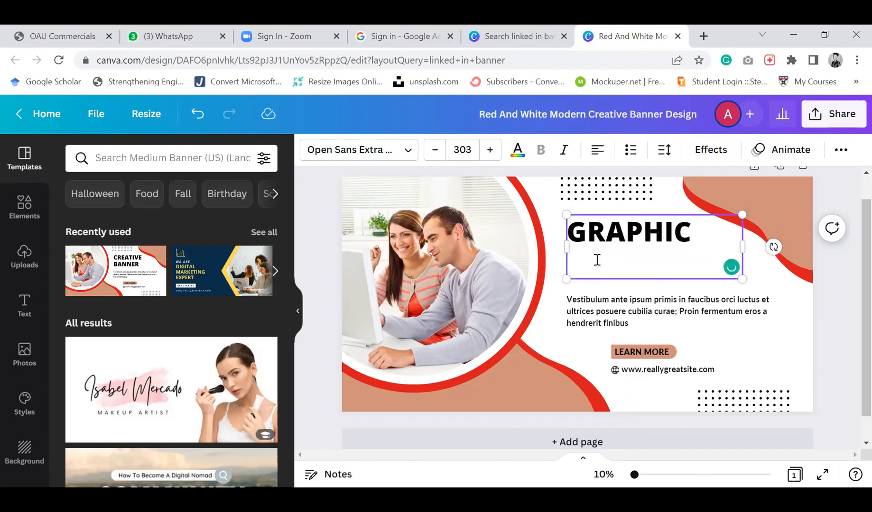
{"action": "type", "text": "DESU"}
{"action": "key", "text": "BackSpace"}
{"action": "type", "text": "IGNER"}
Replace the body text under the heading with I AM A DESIGNER WITH 3 YEARS EXPERIENCE
{"action": "left_click", "coordinate": [610, 321]}
{"action": "left_click", "coordinate": [611, 320]}
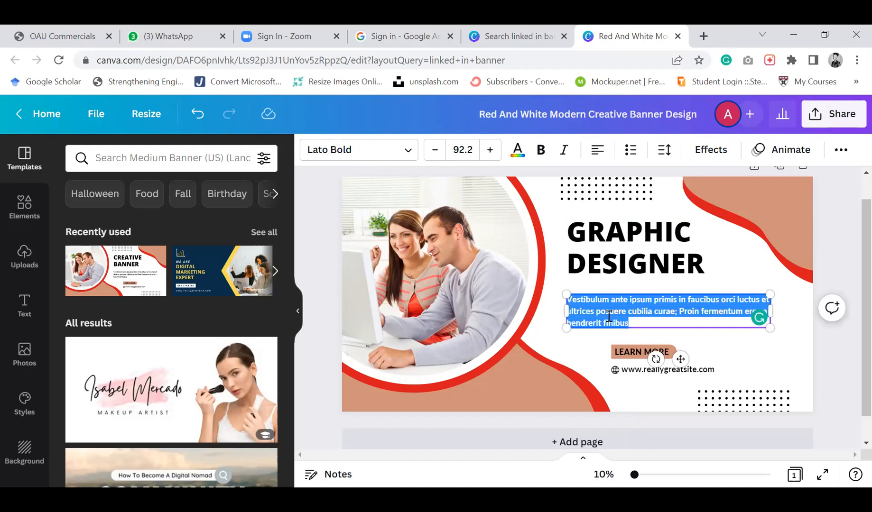
{"action": "type", "text": "I AM A"}
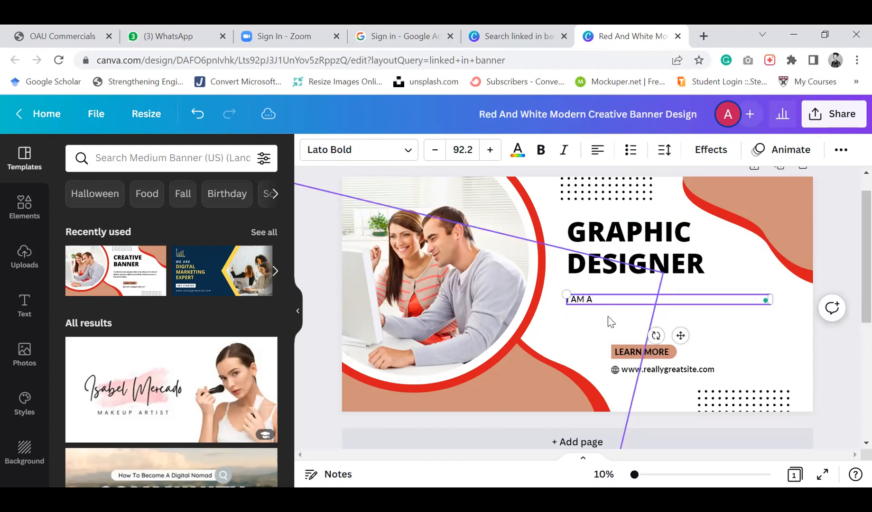
{"action": "type", "text": " DESIGNER WITH 3 YEARS"}
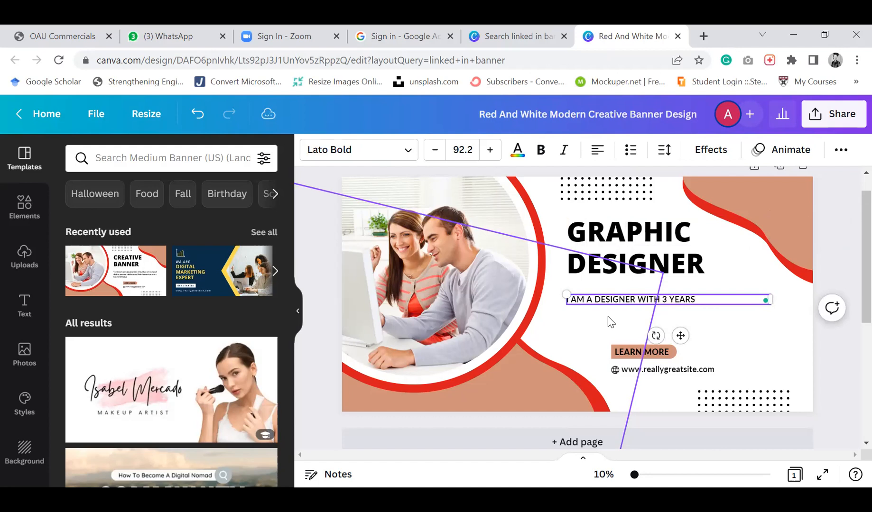
{"action": "type", "text": " EXPERIE"}
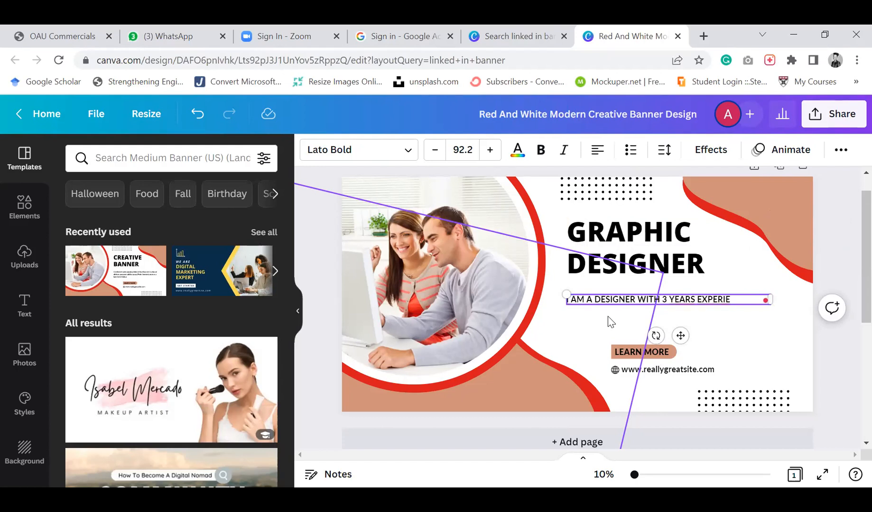
{"action": "type", "text": "NCE"}
{"action": "left_click", "coordinate": [581, 353]}
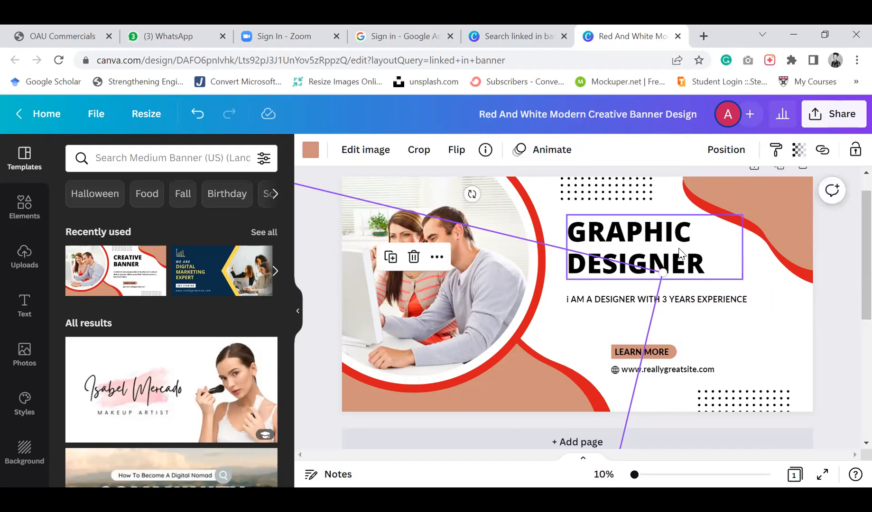
{"action": "left_click", "coordinate": [733, 359]}
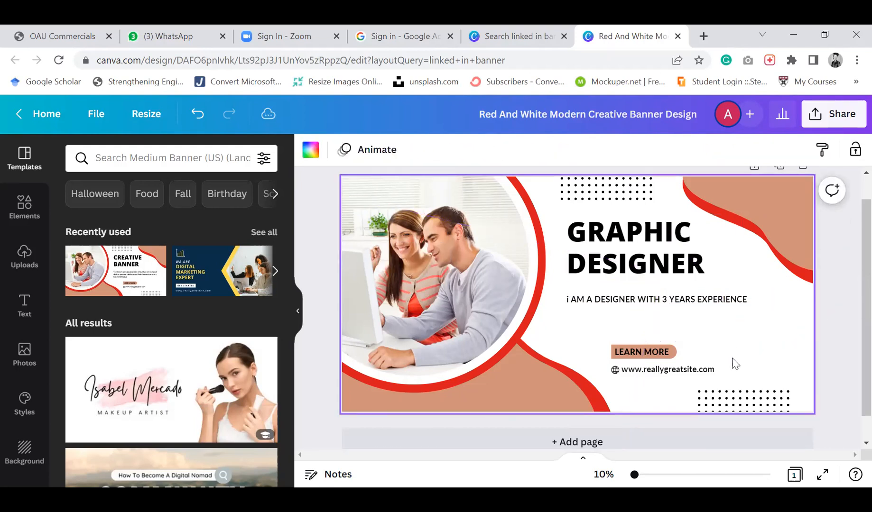
Replace the website address text with the designer's e-mail address
{"action": "left_click", "coordinate": [703, 374]}
{"action": "left_click", "coordinate": [703, 371]}
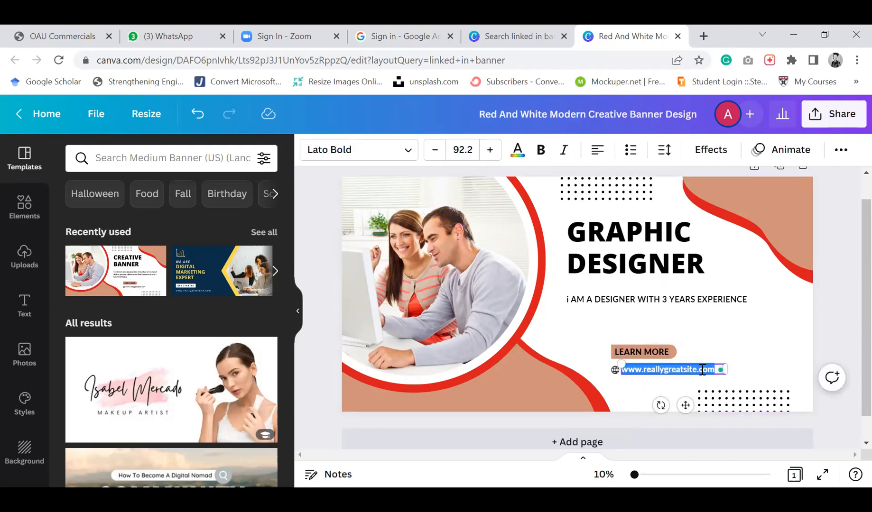
{"action": "type", "text": "080"}
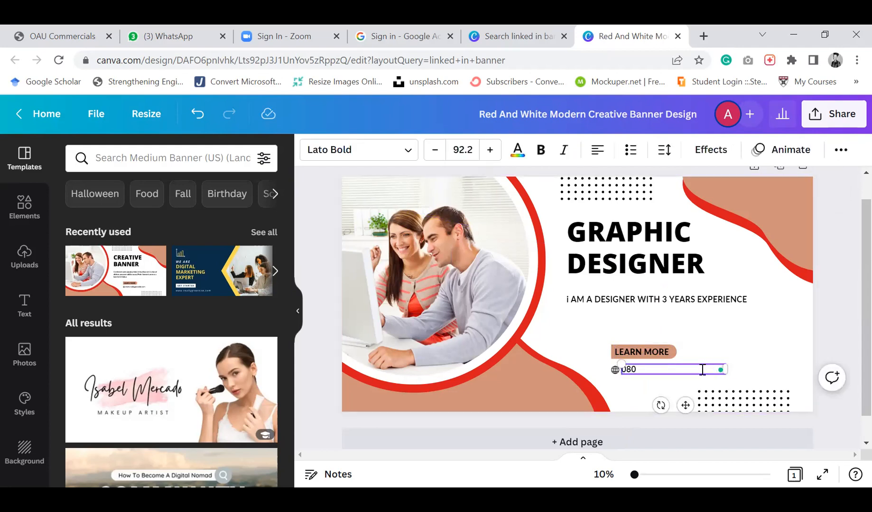
{"action": "key", "text": "BackSpace"}
{"action": "key", "text": "BackSpace"}
{"action": "key", "text": "BackSpace"}
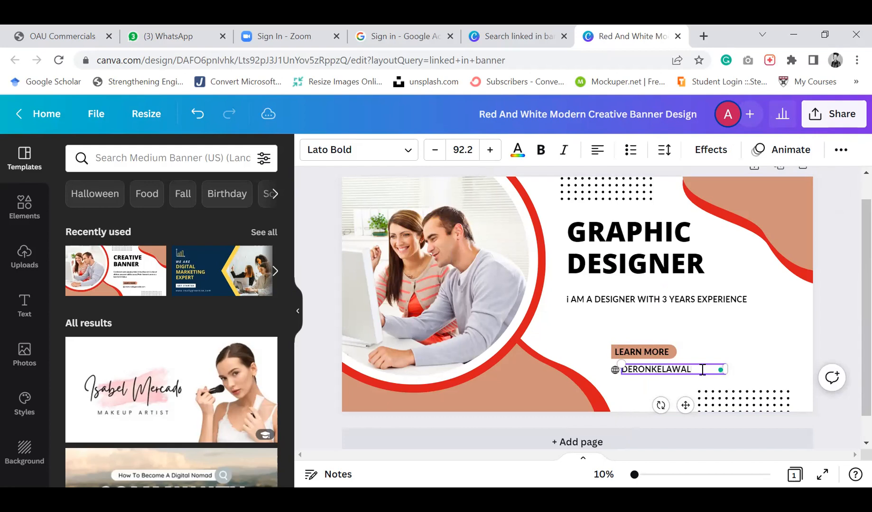
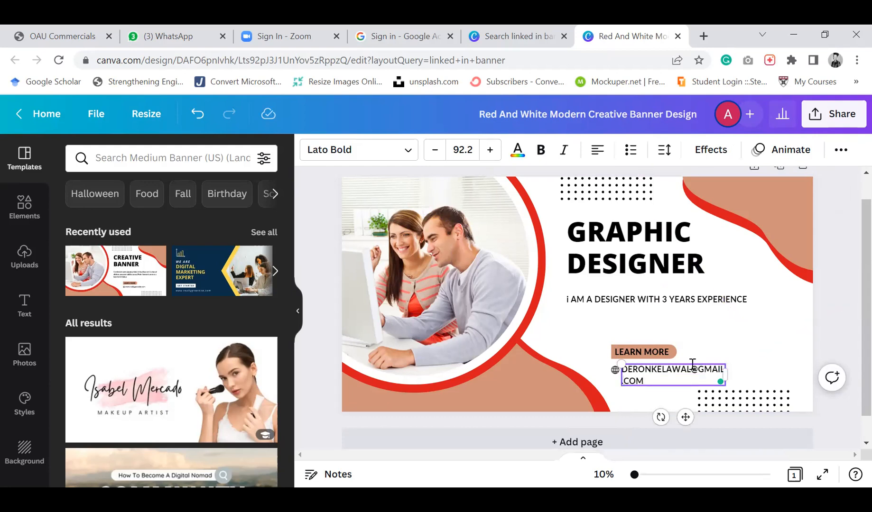
Delete the people photo from the circular frame on the banner
{"action": "left_click", "coordinate": [561, 335]}
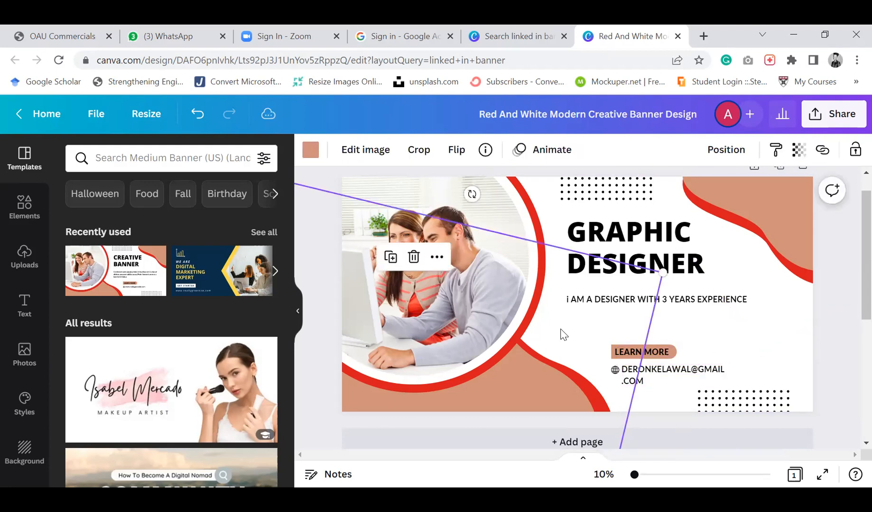
{"action": "left_click", "coordinate": [702, 349]}
{"action": "left_click", "coordinate": [434, 294]}
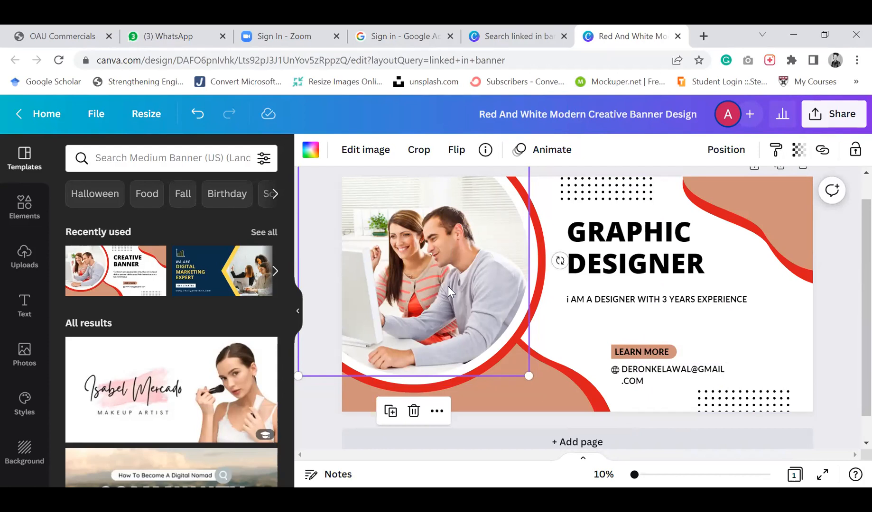
{"action": "key", "text": "Delete"}
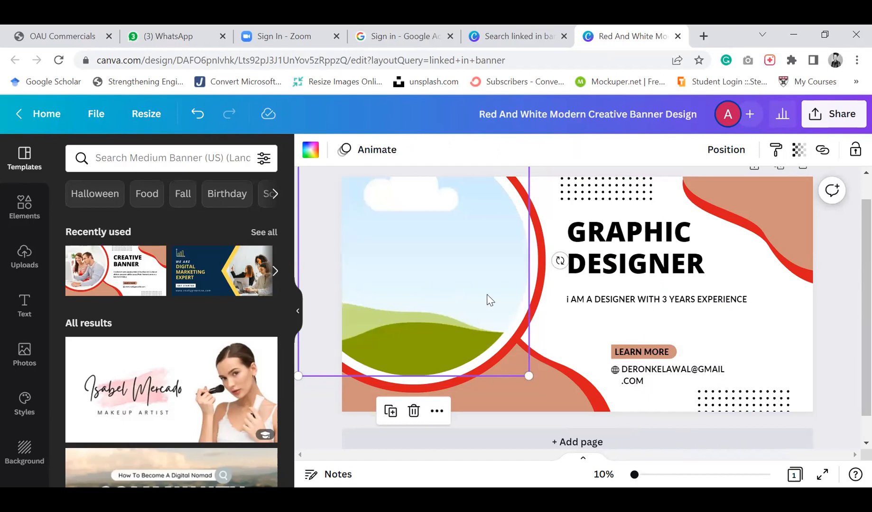
{"action": "left_click", "coordinate": [569, 338]}
{"action": "scroll", "coordinate": [479, 294], "scroll_direction": "up", "scroll_amount": 1}
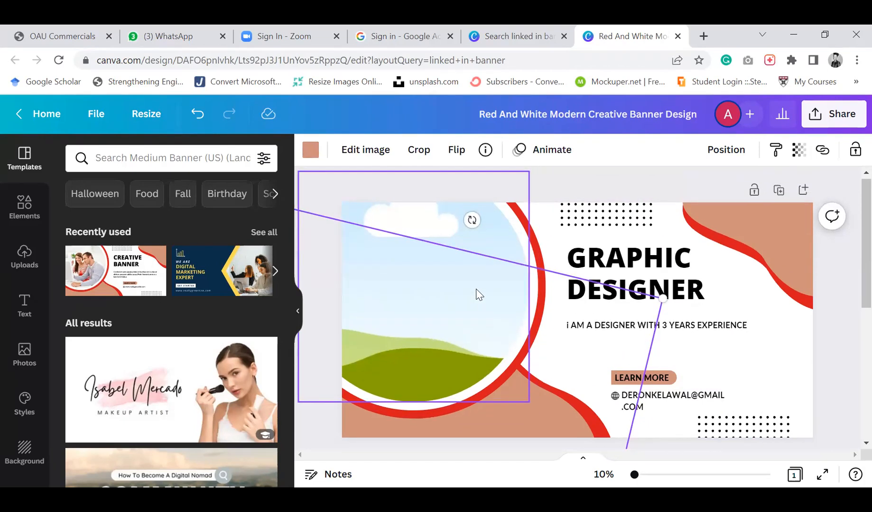
{"action": "left_click", "coordinate": [441, 313]}
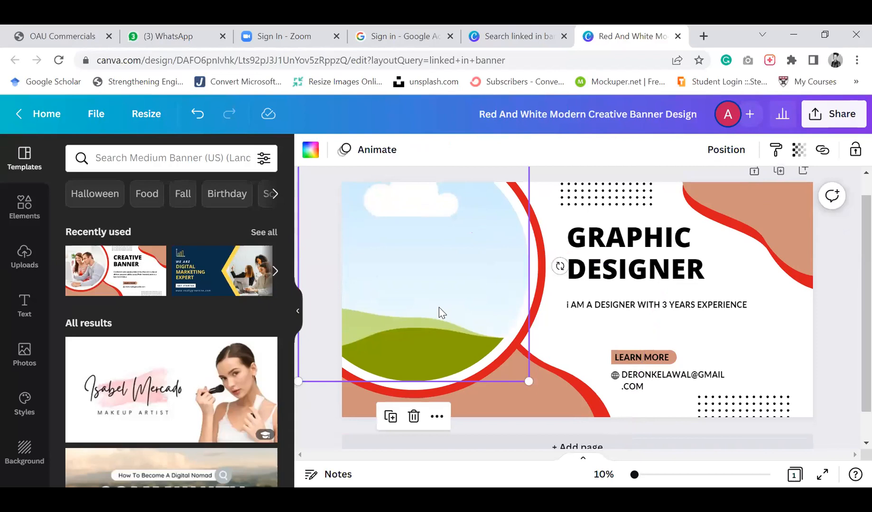
{"action": "scroll", "coordinate": [441, 313], "scroll_direction": "up", "scroll_amount": 2}
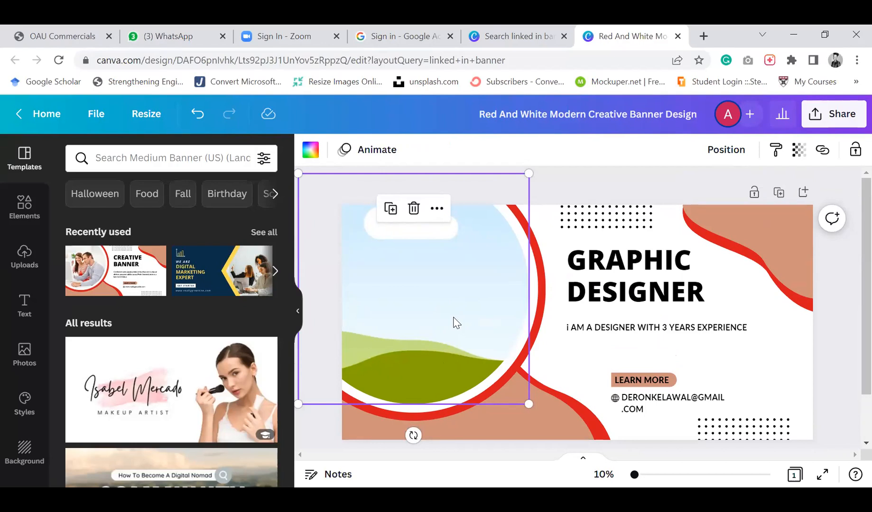
{"action": "left_click", "coordinate": [565, 365]}
{"action": "left_click", "coordinate": [500, 327]}
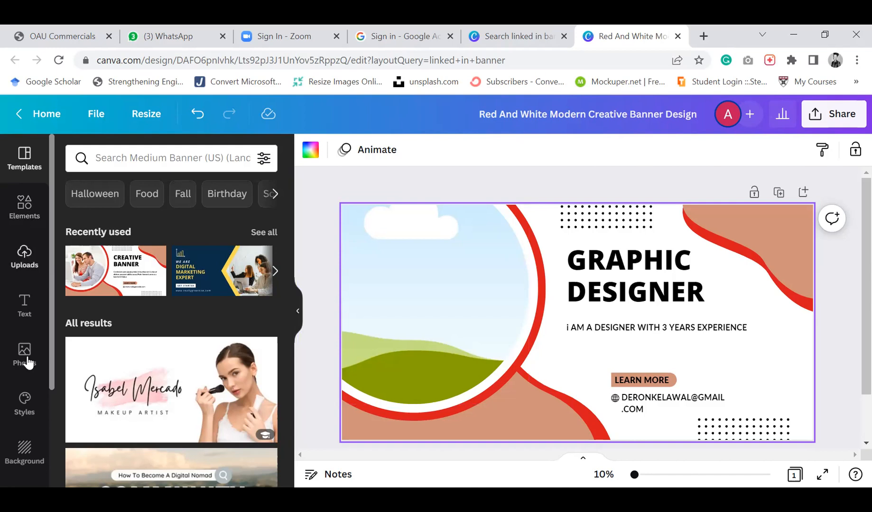
{"action": "scroll", "coordinate": [24, 439], "scroll_direction": "down", "scroll_amount": 3}
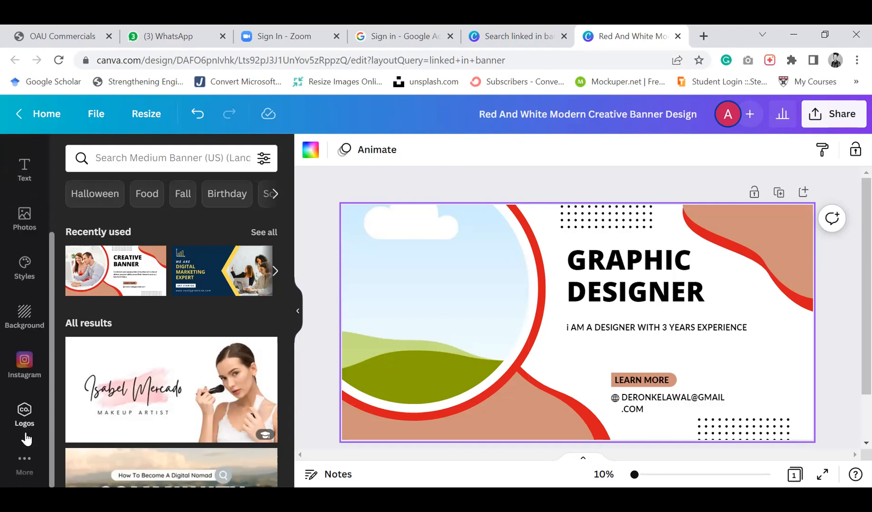
{"action": "scroll", "coordinate": [26, 440], "scroll_direction": "up", "scroll_amount": 3}
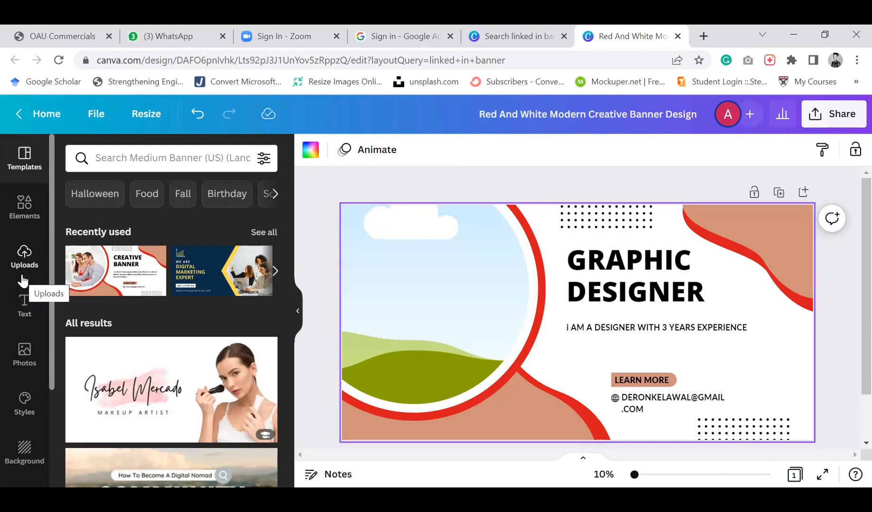
{"action": "left_click", "coordinate": [24, 259]}
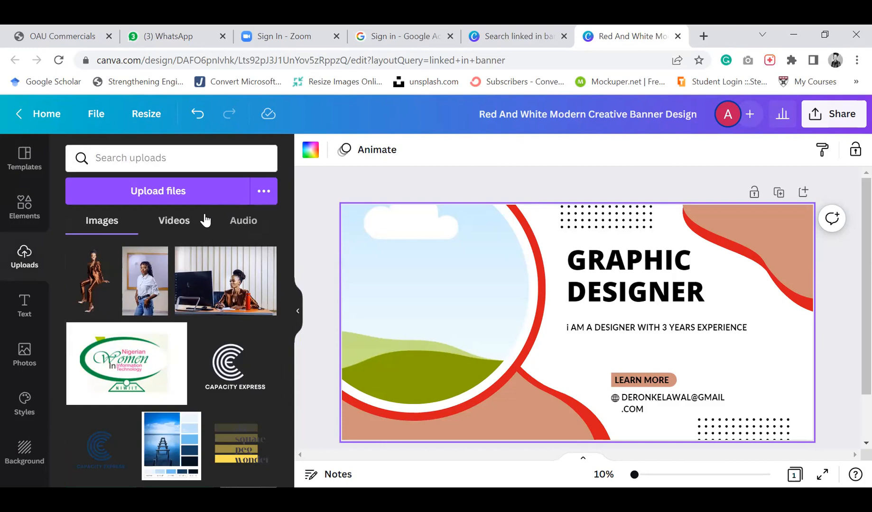
{"action": "left_click", "coordinate": [184, 196]}
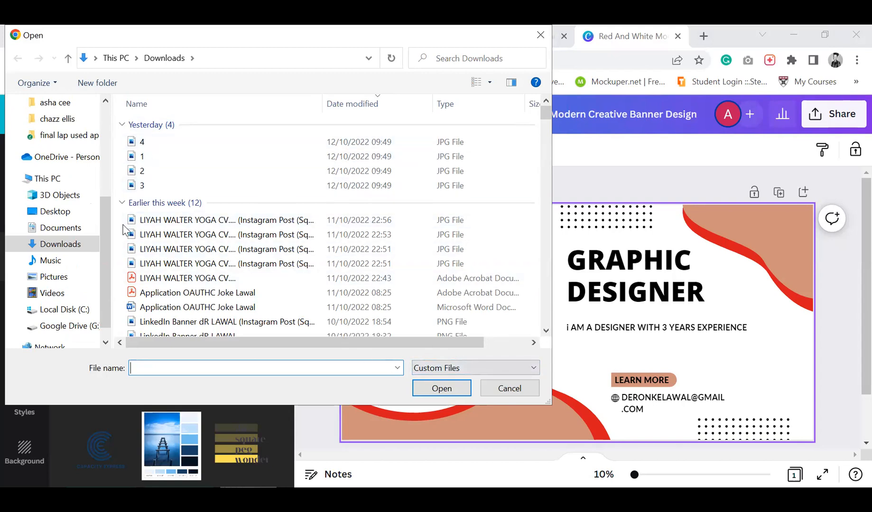
{"action": "left_click_drag", "start_coordinate": [103, 237], "coordinate": [98, 102]}
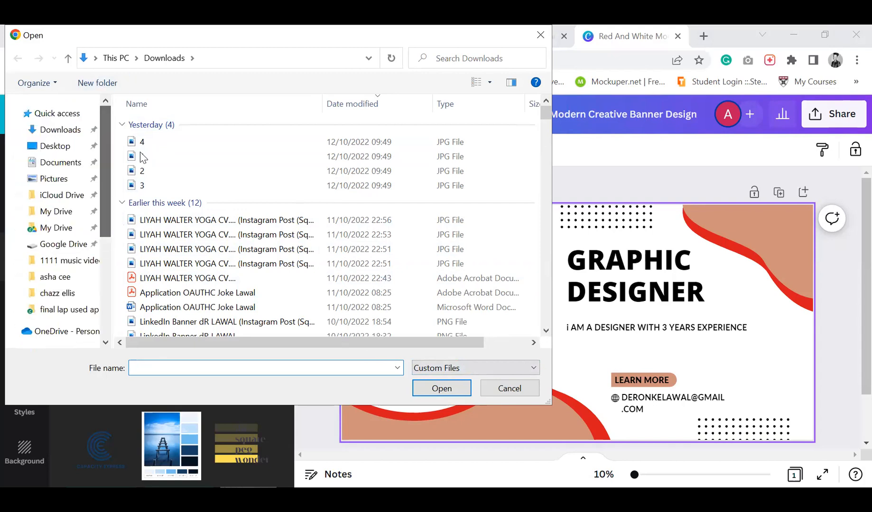
{"action": "left_click", "coordinate": [509, 388]}
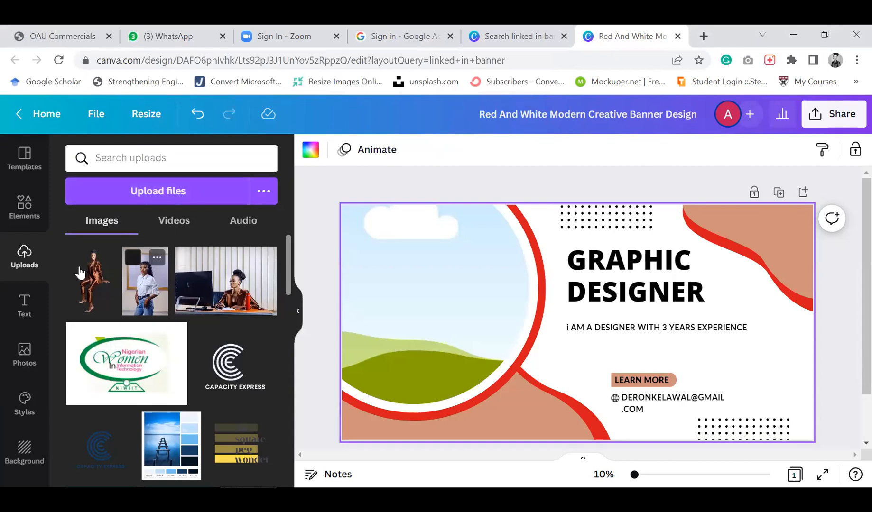
Place the uploaded photo of the woman in the white shirt into the empty circular frame on the banner
{"action": "scroll", "coordinate": [171, 300], "scroll_direction": "down", "scroll_amount": 2}
{"action": "scroll", "coordinate": [171, 303], "scroll_direction": "down", "scroll_amount": 8}
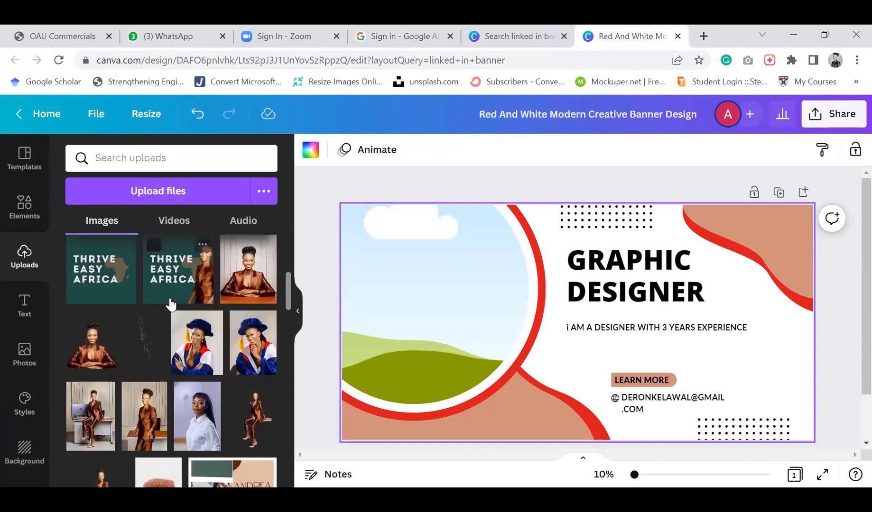
{"action": "scroll", "coordinate": [171, 303], "scroll_direction": "up", "scroll_amount": 10}
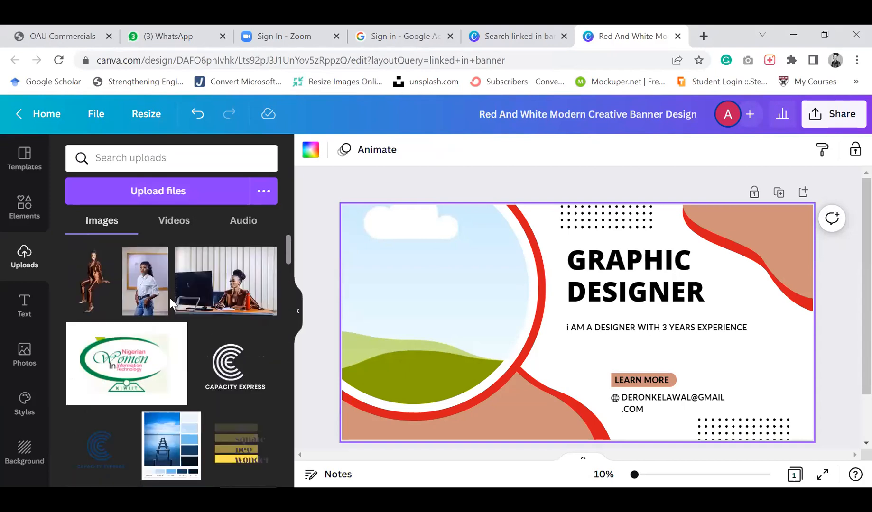
{"action": "left_click", "coordinate": [174, 222]}
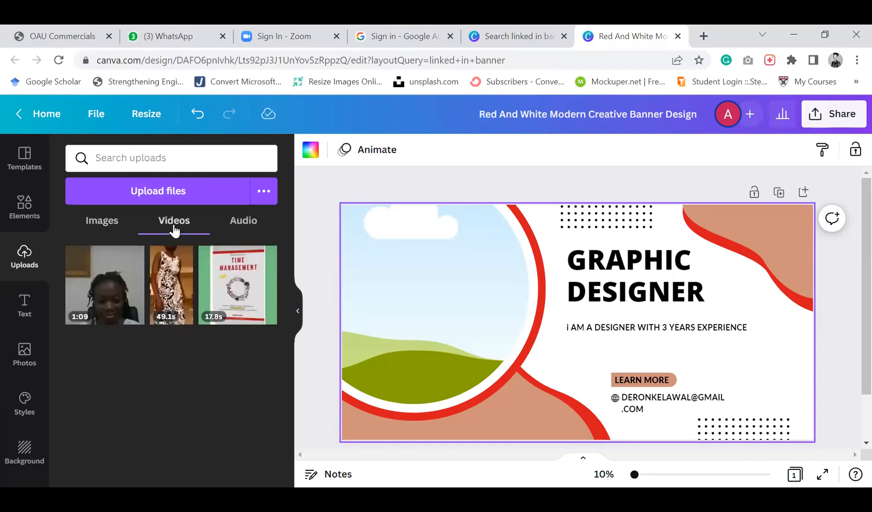
{"action": "left_click", "coordinate": [242, 221]}
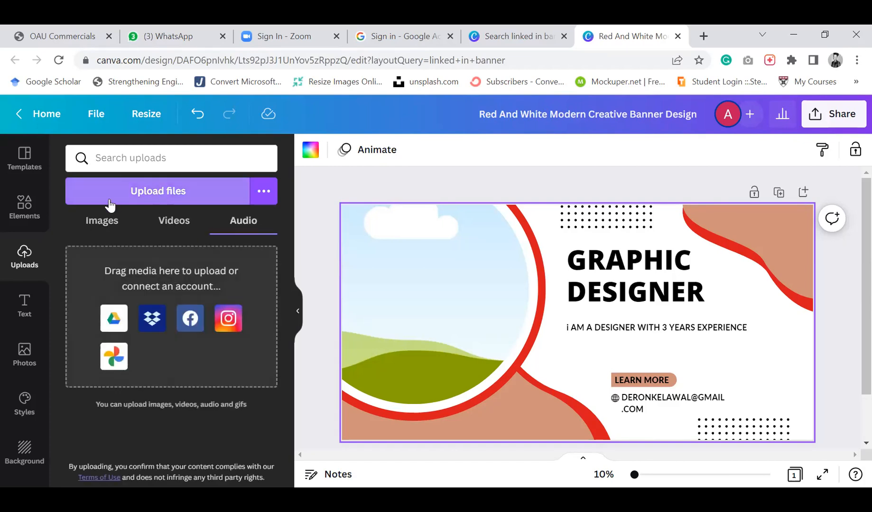
{"action": "left_click", "coordinate": [96, 229]}
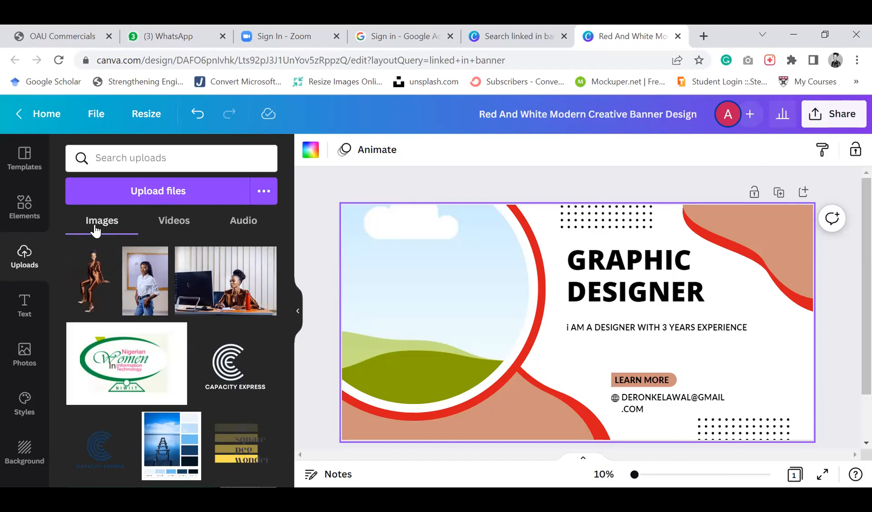
{"action": "left_click", "coordinate": [400, 332]}
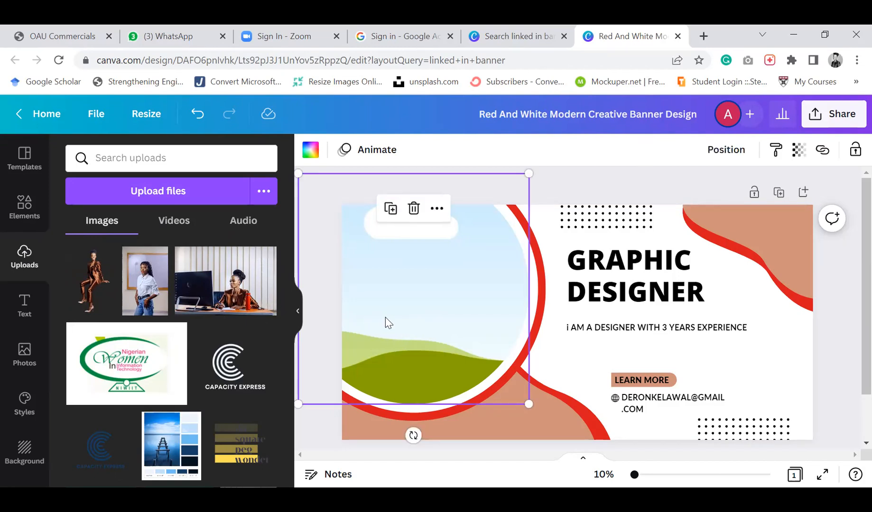
{"action": "left_click", "coordinate": [145, 290]}
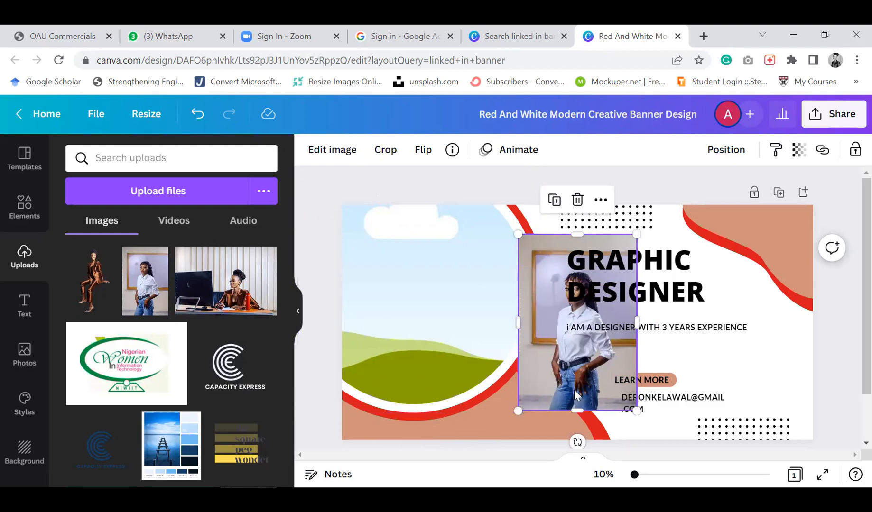
{"action": "left_click_drag", "start_coordinate": [546, 384], "coordinate": [454, 374]}
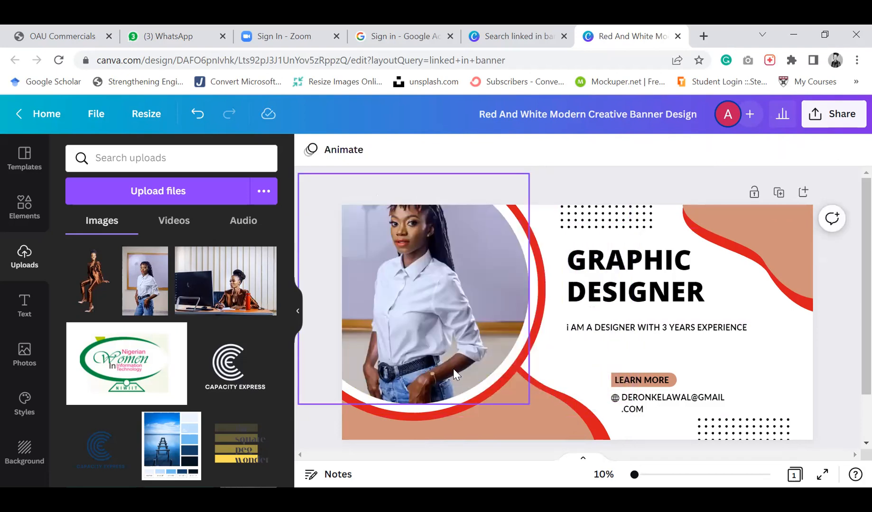
{"action": "left_click", "coordinate": [537, 414]}
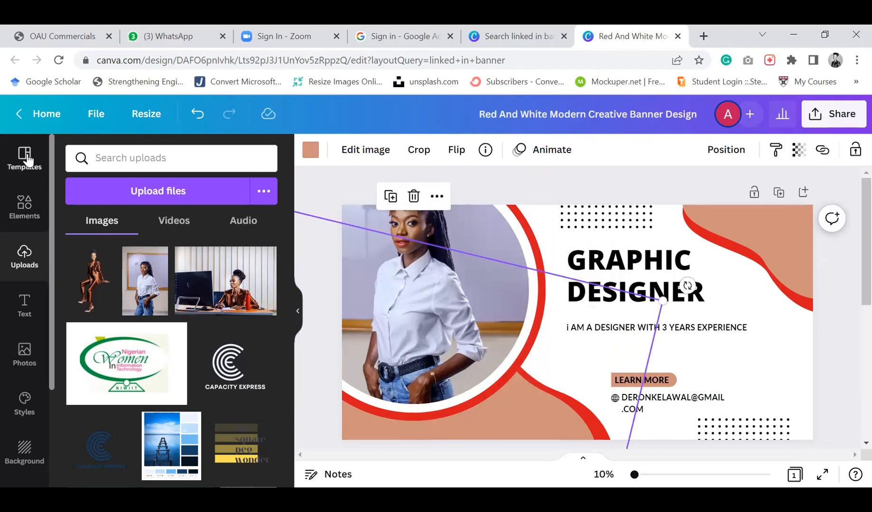
Duplicate the banner page to create a second copy of the design
{"action": "left_click", "coordinate": [678, 198]}
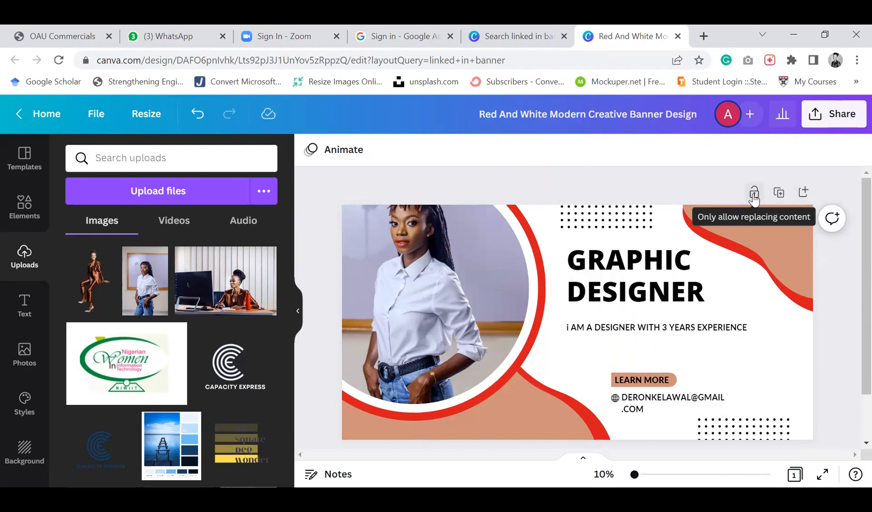
{"action": "left_click", "coordinate": [779, 194]}
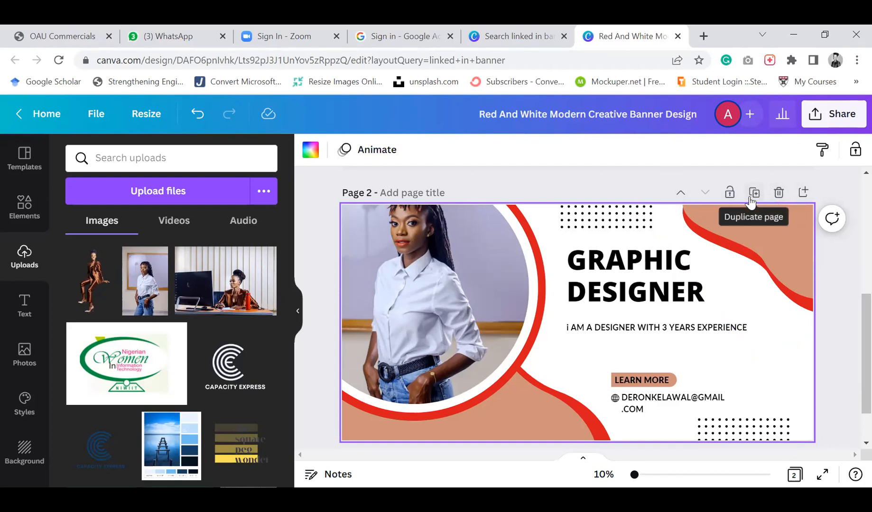
{"action": "scroll", "coordinate": [587, 393], "scroll_direction": "up", "scroll_amount": 1}
{"action": "scroll", "coordinate": [586, 392], "scroll_direction": "down", "scroll_amount": 1}
{"action": "scroll", "coordinate": [587, 397], "scroll_direction": "down", "scroll_amount": 1}
{"action": "scroll", "coordinate": [587, 398], "scroll_direction": "up", "scroll_amount": 4}
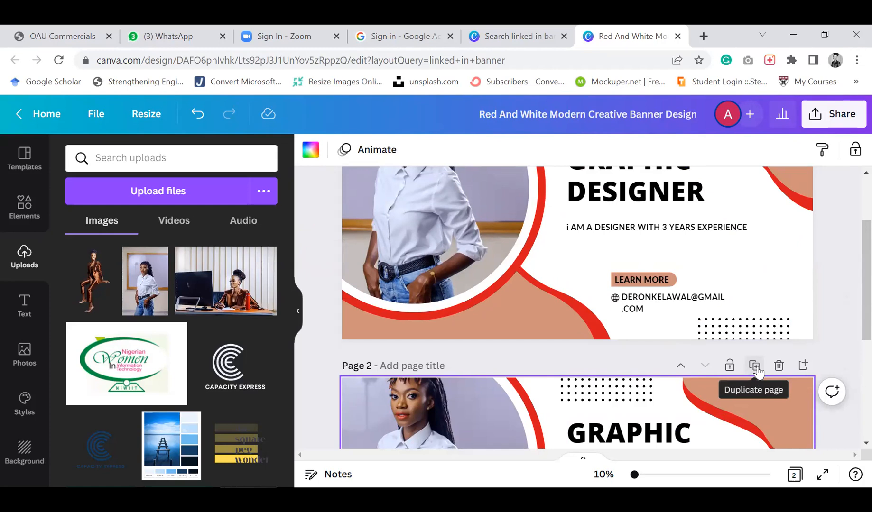
Scroll through both banner pages to compare the original and the duplicated copy
{"action": "scroll", "coordinate": [657, 311], "scroll_direction": "down", "scroll_amount": 3}
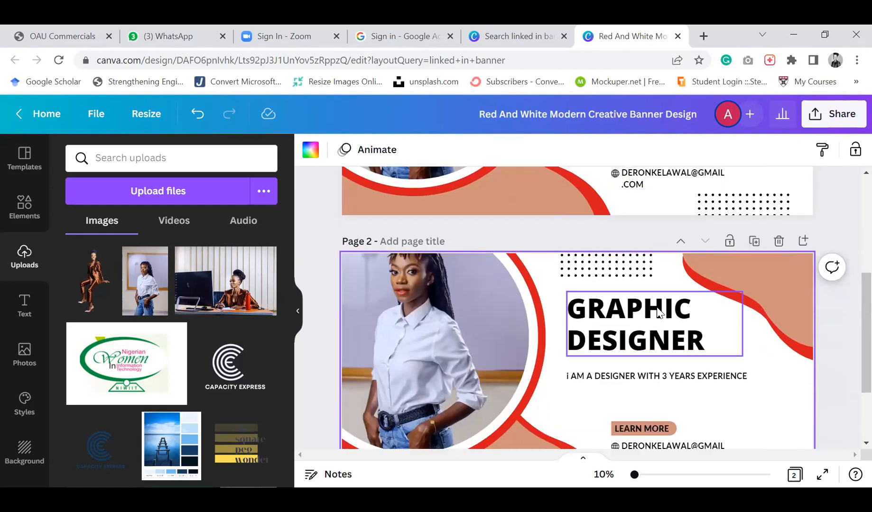
{"action": "scroll", "coordinate": [658, 312], "scroll_direction": "up", "scroll_amount": 4}
{"action": "scroll", "coordinate": [656, 311], "scroll_direction": "up", "scroll_amount": 1}
{"action": "scroll", "coordinate": [657, 310], "scroll_direction": "down", "scroll_amount": 5}
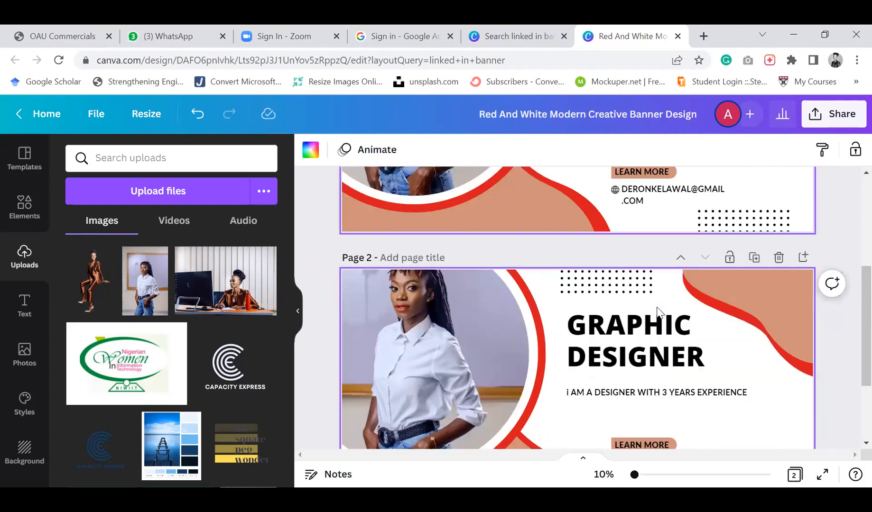
{"action": "scroll", "coordinate": [656, 311], "scroll_direction": "up", "scroll_amount": 3}
{"action": "scroll", "coordinate": [656, 311], "scroll_direction": "down", "scroll_amount": 1}
{"action": "scroll", "coordinate": [656, 313], "scroll_direction": "up", "scroll_amount": 1}
{"action": "scroll", "coordinate": [657, 308], "scroll_direction": "up", "scroll_amount": 5}
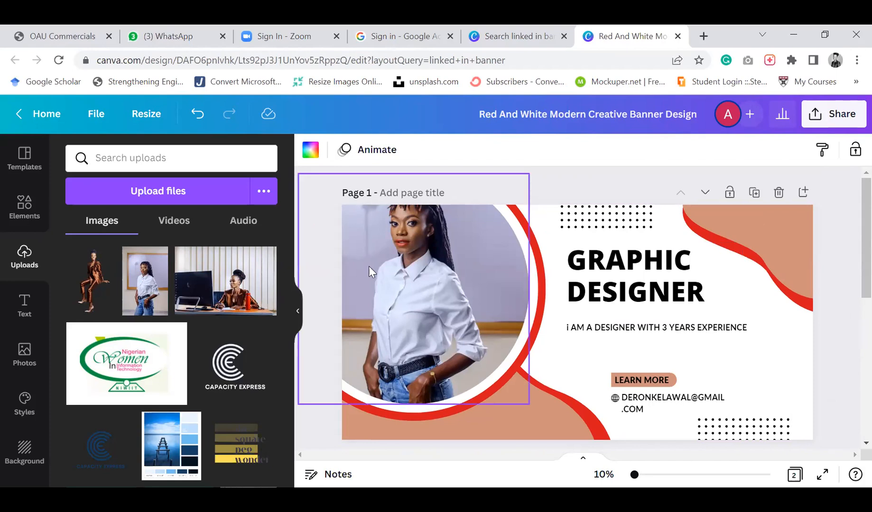
{"action": "scroll", "coordinate": [368, 266], "scroll_direction": "down", "scroll_amount": 5}
{"action": "scroll", "coordinate": [360, 183], "scroll_direction": "up", "scroll_amount": 5}
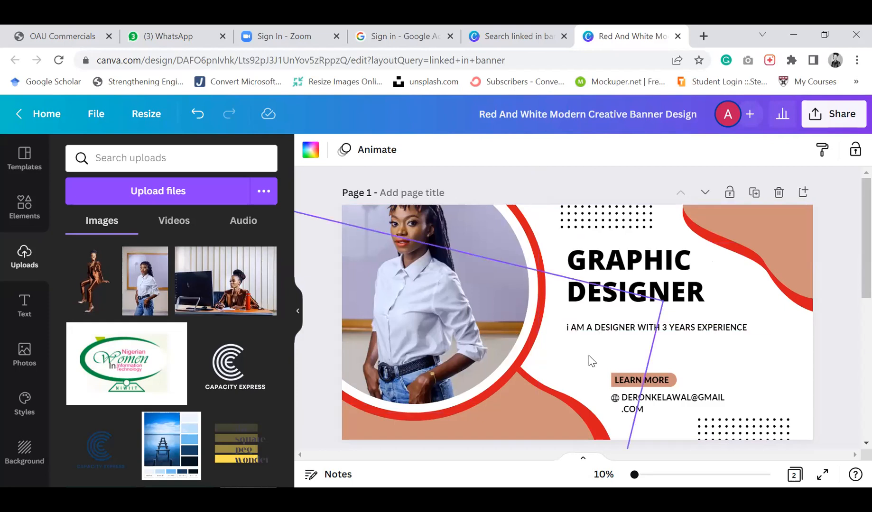
{"action": "scroll", "coordinate": [478, 388], "scroll_direction": "down", "scroll_amount": 3}
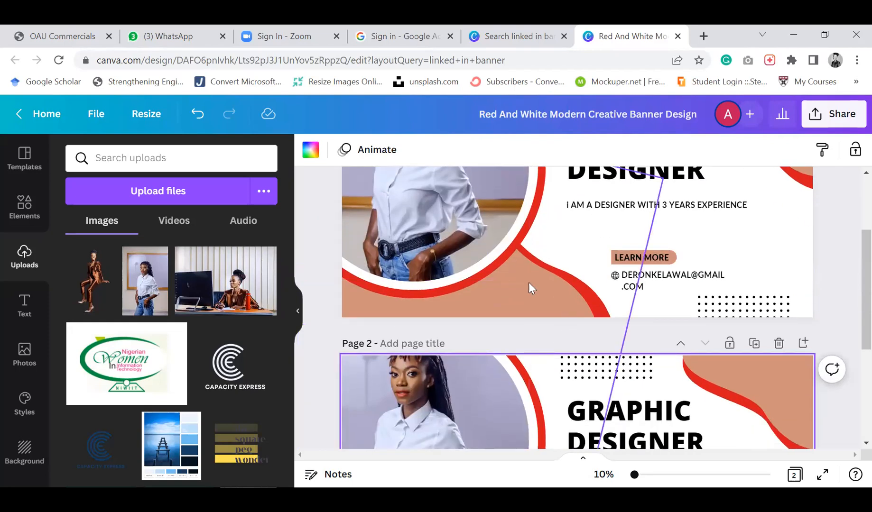
{"action": "left_click", "coordinate": [561, 309]}
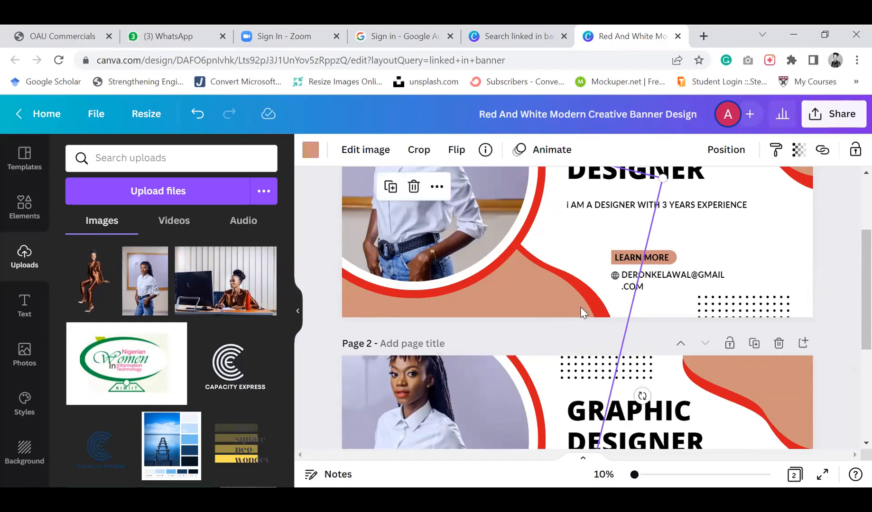
{"action": "scroll", "coordinate": [581, 312], "scroll_direction": "up", "scroll_amount": 1}
{"action": "scroll", "coordinate": [583, 313], "scroll_direction": "up", "scroll_amount": 1}
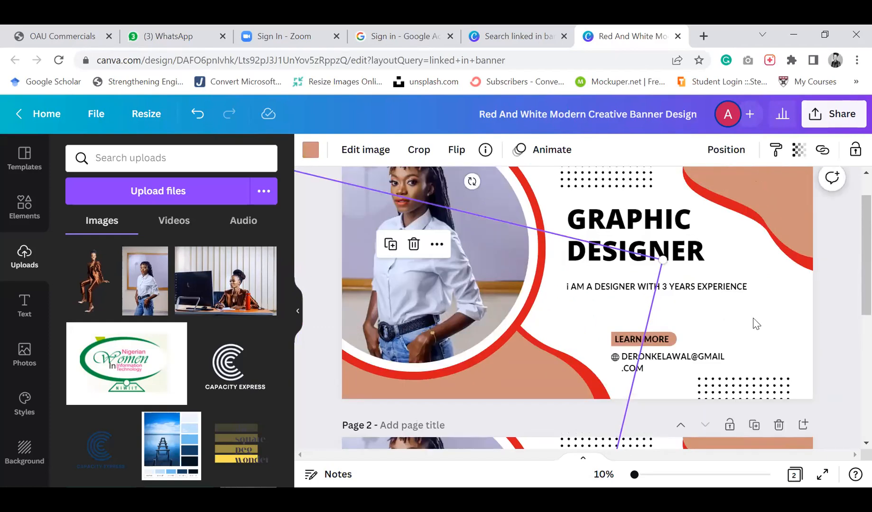
{"action": "left_click", "coordinate": [769, 359]}
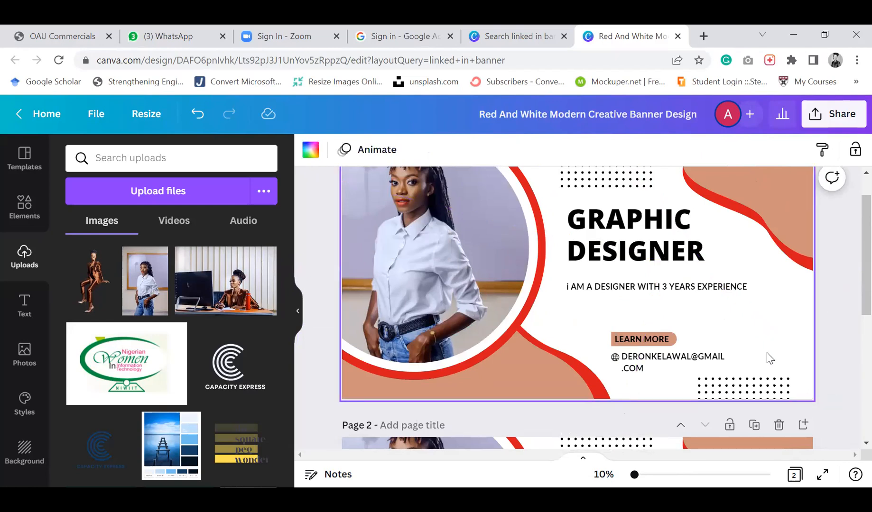
{"action": "scroll", "coordinate": [770, 359], "scroll_direction": "up", "scroll_amount": 1}
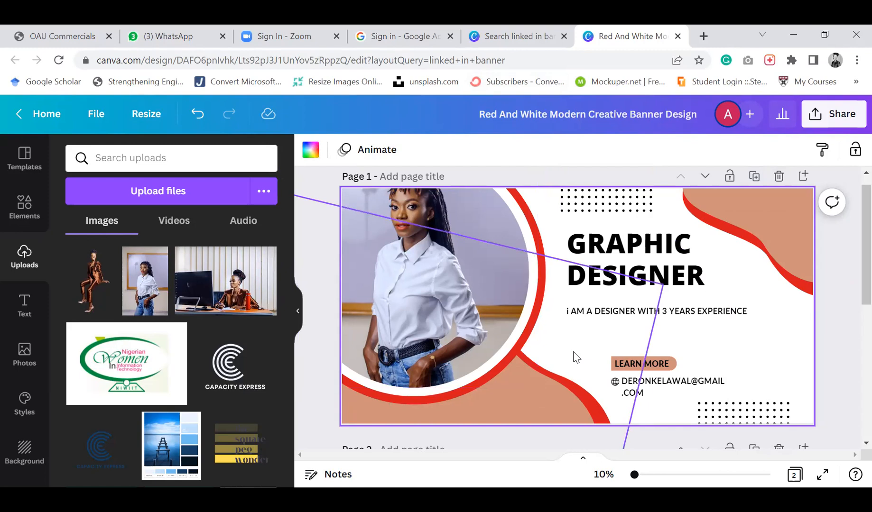
Browse the frame elements, clear the search, and add a new blank page after the banner pages
{"action": "left_click", "coordinate": [28, 207]}
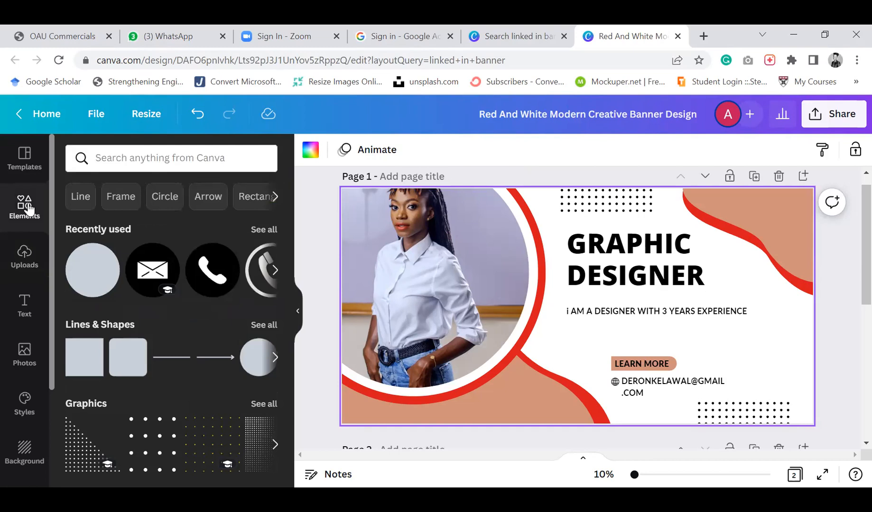
{"action": "left_click", "coordinate": [120, 197]}
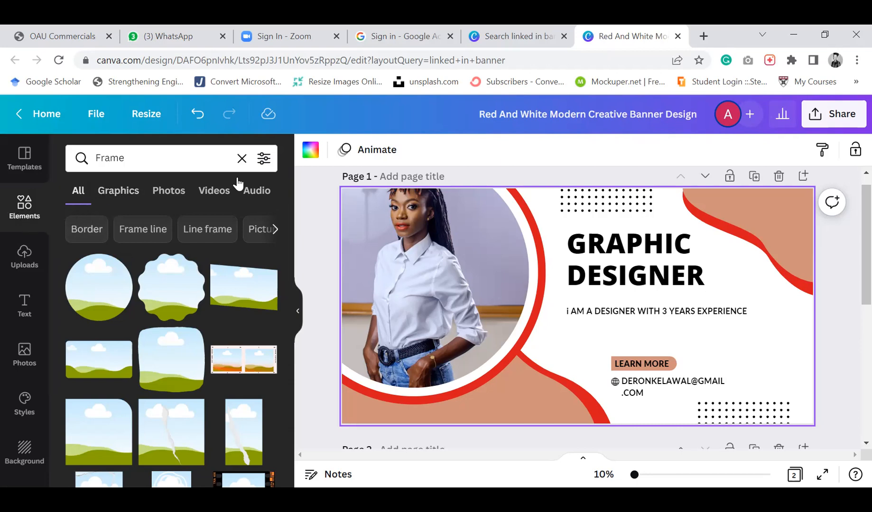
{"action": "left_click", "coordinate": [241, 158]}
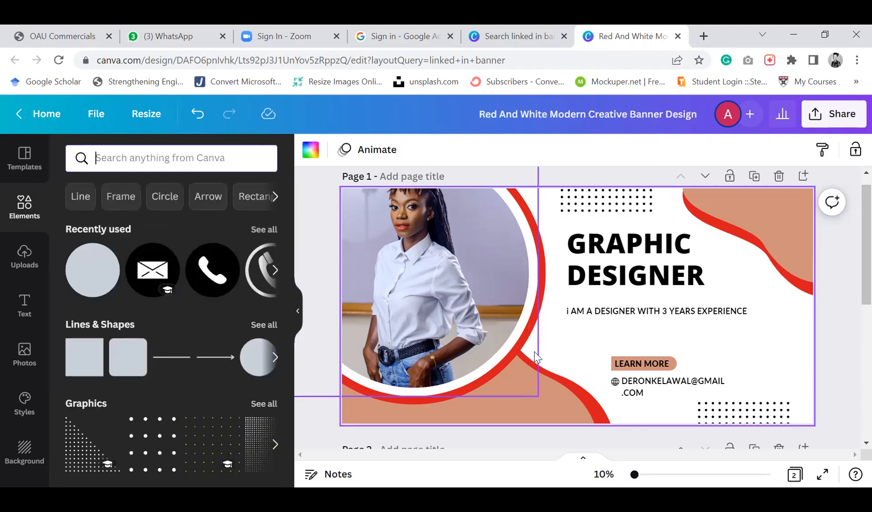
{"action": "scroll", "coordinate": [551, 360], "scroll_direction": "down", "scroll_amount": 1}
{"action": "left_click", "coordinate": [802, 388]}
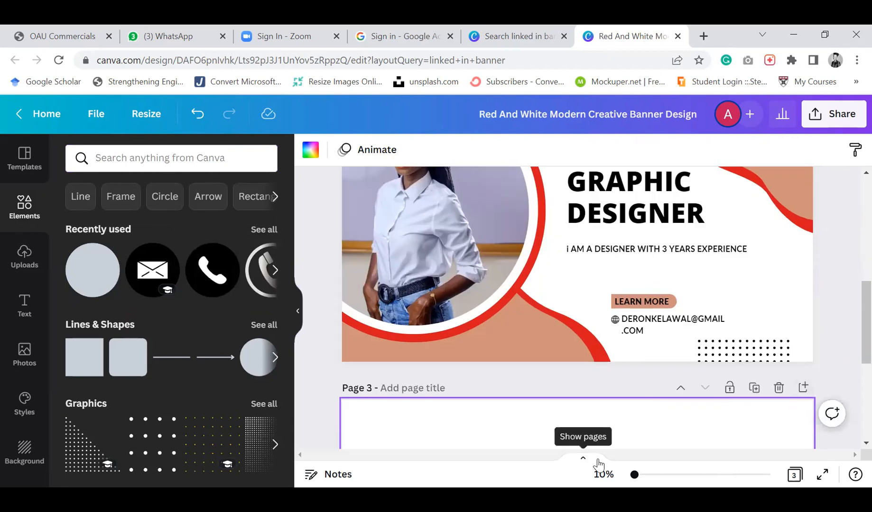
Add the uploaded photo of the woman in the white shirt to the blank third page and move it right
{"action": "scroll", "coordinate": [552, 413], "scroll_direction": "down", "scroll_amount": 2}
{"action": "scroll", "coordinate": [552, 413], "scroll_direction": "down", "scroll_amount": 3}
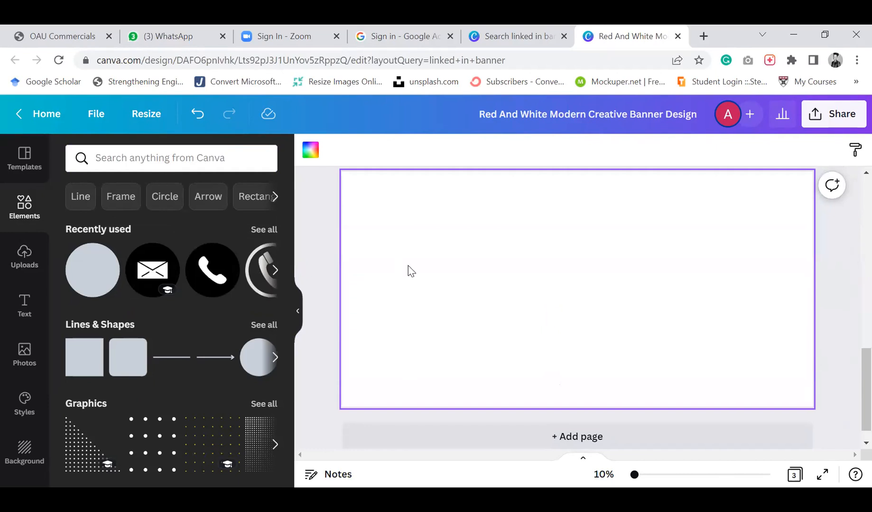
{"action": "left_click", "coordinate": [25, 254]}
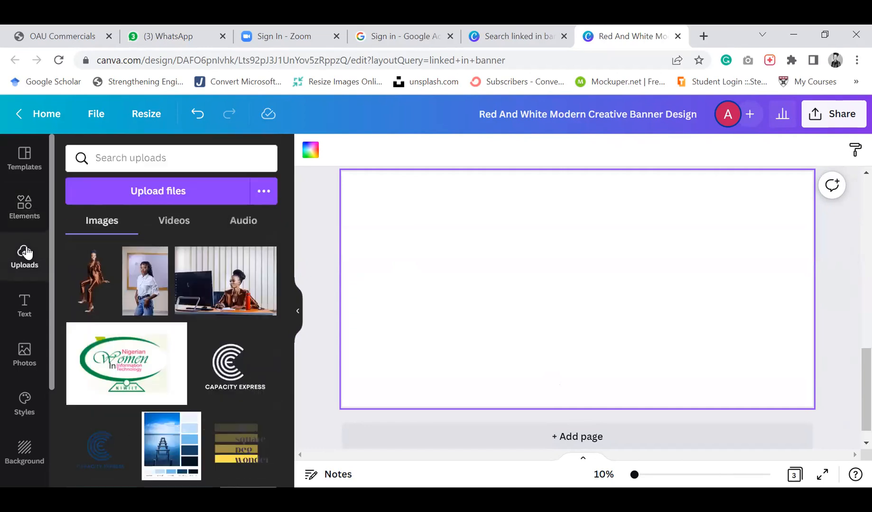
{"action": "left_click", "coordinate": [140, 280]}
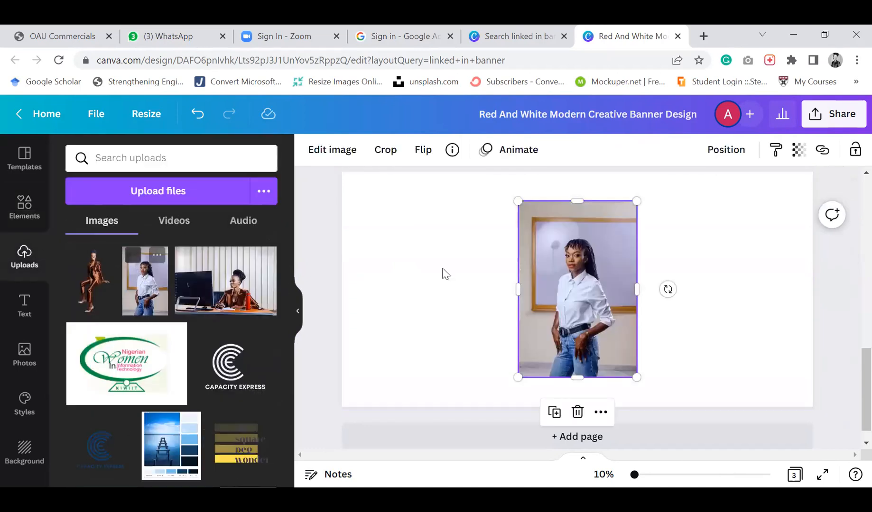
{"action": "left_click_drag", "start_coordinate": [585, 266], "coordinate": [712, 262]}
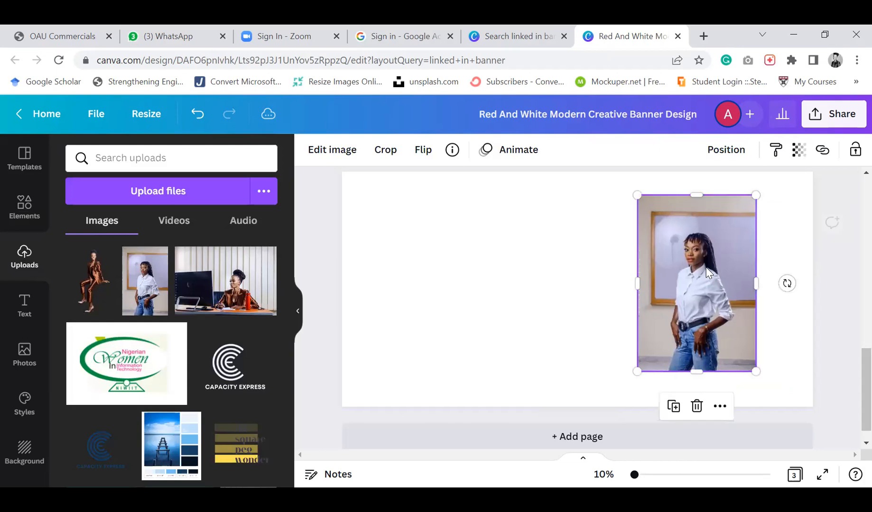
{"action": "left_click", "coordinate": [545, 280]}
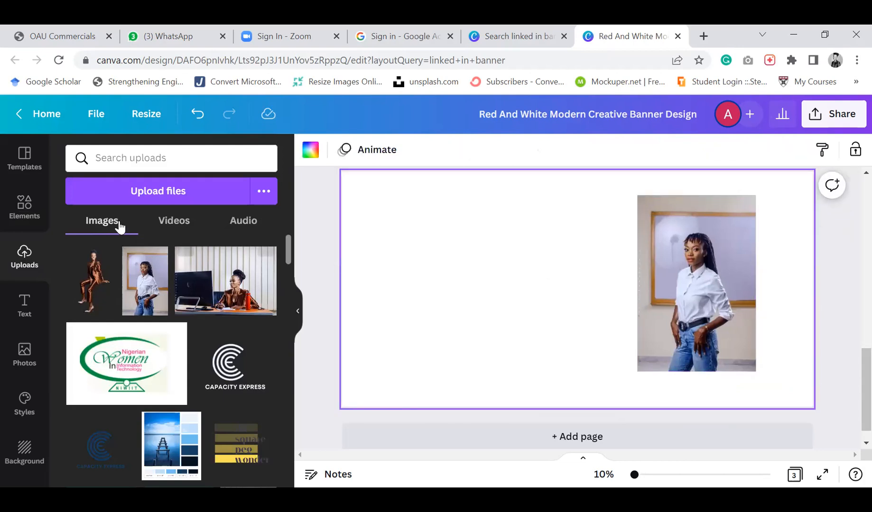
Add a wavy-edged frame from the Frame elements to page 3 and drop the white-shirt photo into it
{"action": "left_click", "coordinate": [29, 217]}
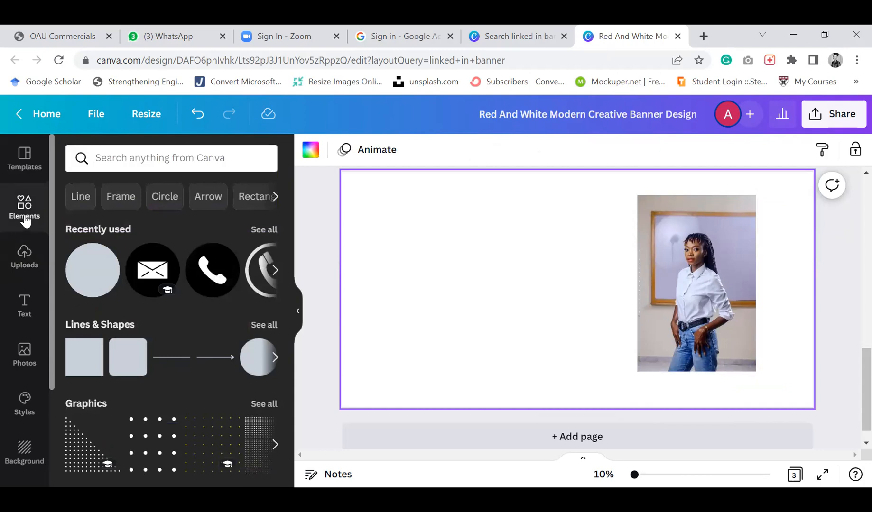
{"action": "left_click", "coordinate": [120, 202]}
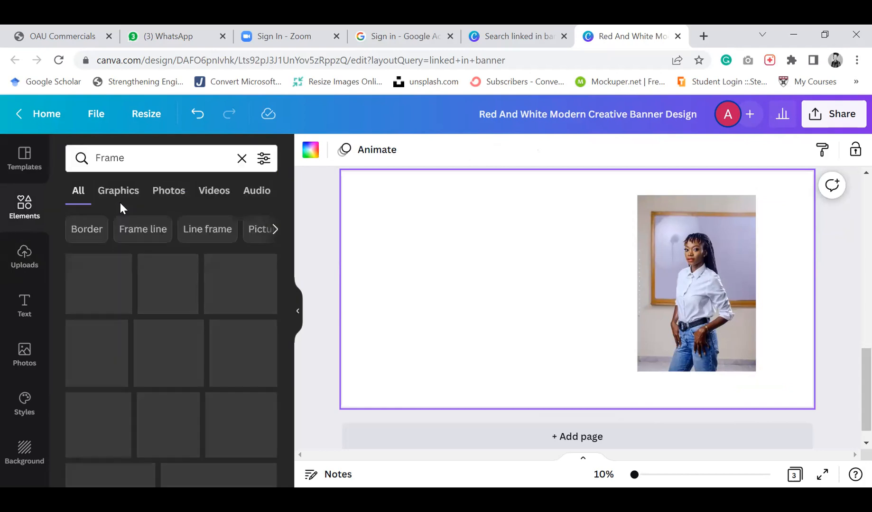
{"action": "scroll", "coordinate": [147, 345], "scroll_direction": "down", "scroll_amount": 2}
{"action": "scroll", "coordinate": [148, 345], "scroll_direction": "down", "scroll_amount": 6}
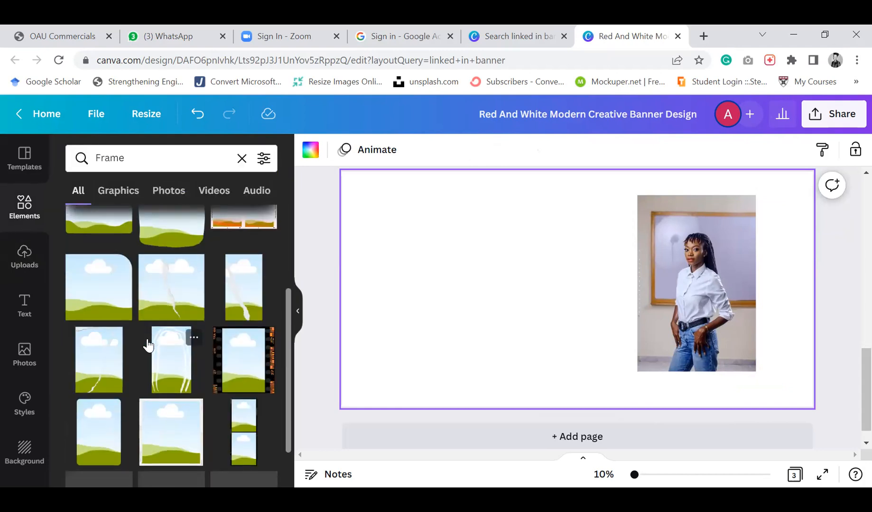
{"action": "scroll", "coordinate": [147, 338], "scroll_direction": "up", "scroll_amount": 8}
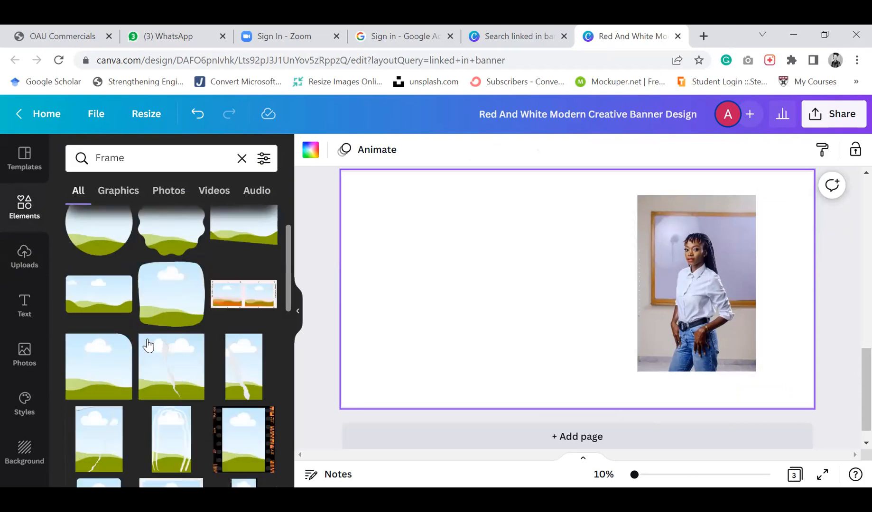
{"action": "scroll", "coordinate": [148, 344], "scroll_direction": "down", "scroll_amount": 1}
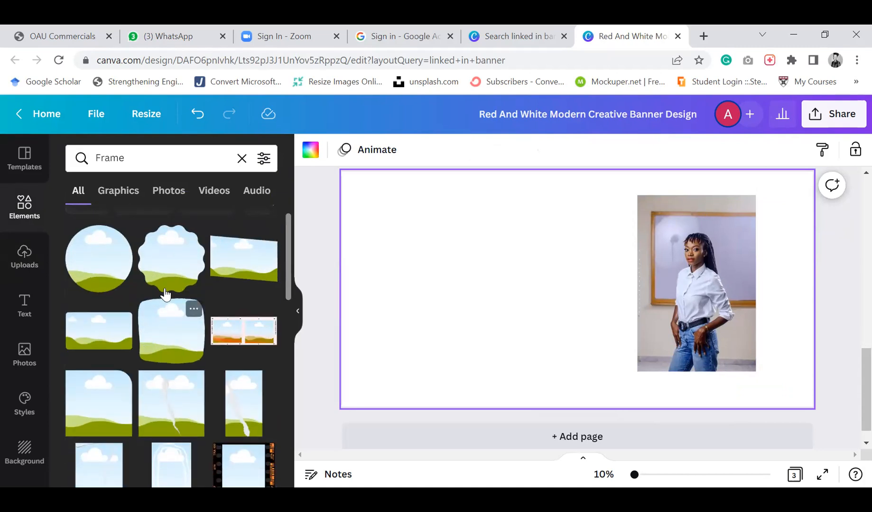
{"action": "left_click", "coordinate": [171, 259]}
{"action": "left_click_drag", "start_coordinate": [556, 298], "coordinate": [439, 277]}
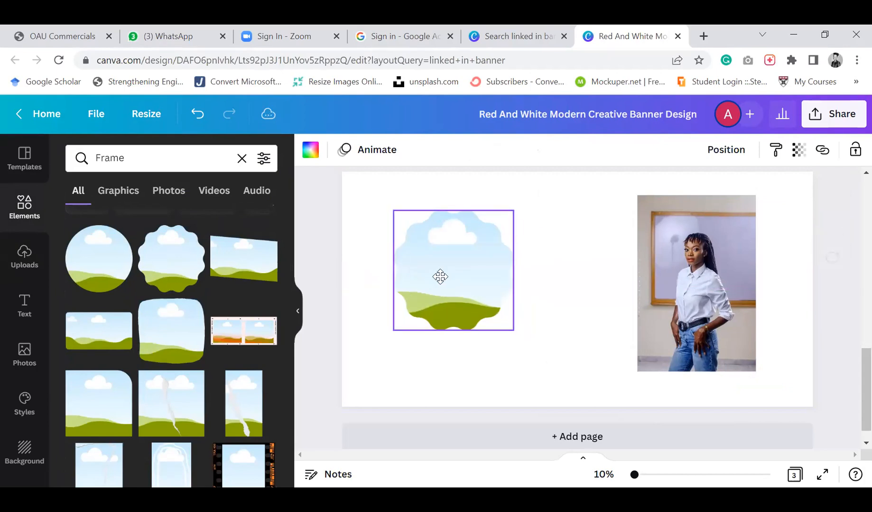
{"action": "left_click_drag", "start_coordinate": [711, 298], "coordinate": [488, 292]}
{"action": "left_click", "coordinate": [667, 307]}
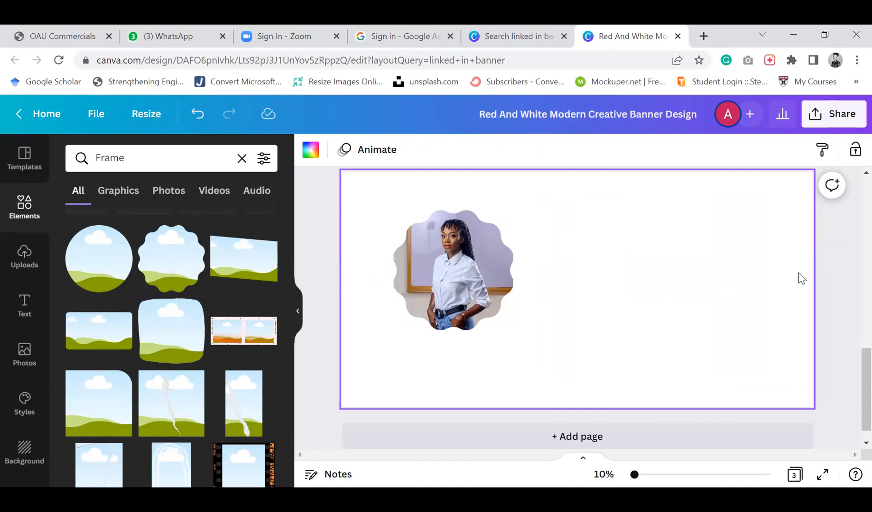
Move the wavy framed photo to the right and add a tall torn-paper frame on the left of page 3
{"action": "left_click_drag", "start_coordinate": [508, 289], "coordinate": [666, 287]}
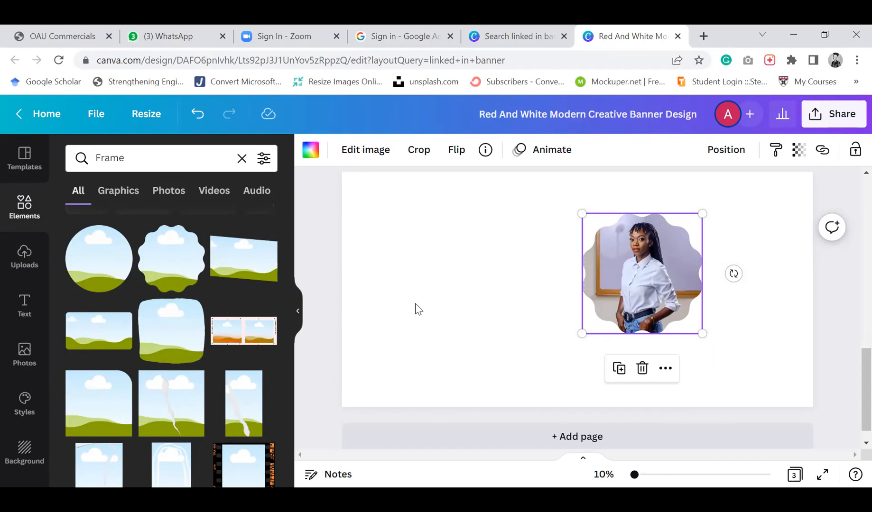
{"action": "left_click", "coordinate": [238, 393]}
{"action": "left_click_drag", "start_coordinate": [562, 316], "coordinate": [439, 295]}
{"action": "left_click", "coordinate": [401, 388]}
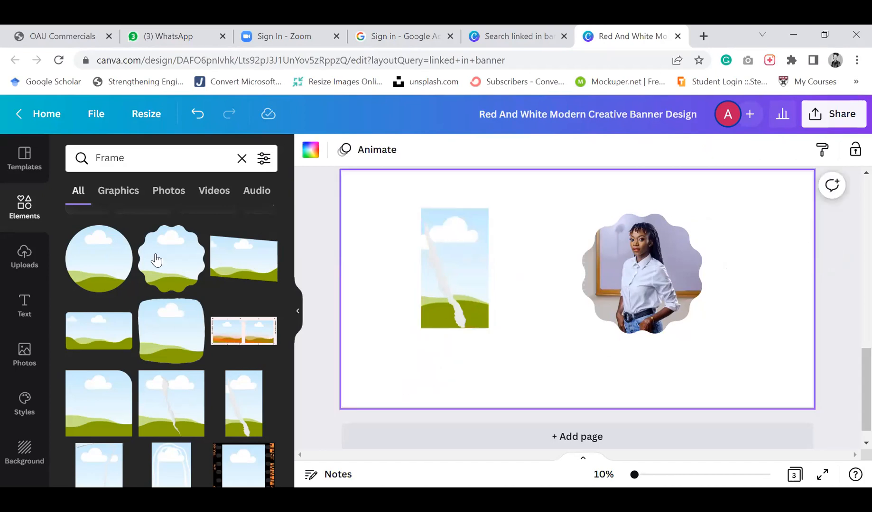
Fill the tall torn-paper frame with the uploaded photo of the woman at the desk and shift the frame slightly right
{"action": "left_click", "coordinate": [25, 254]}
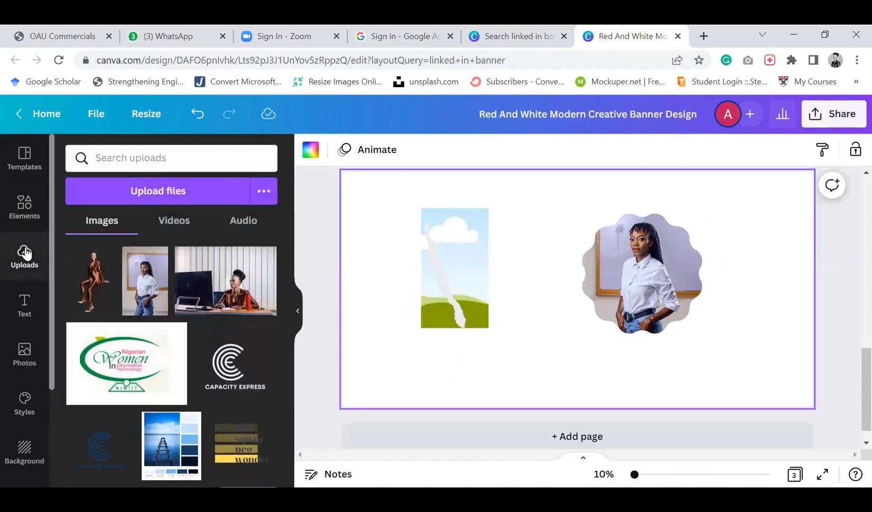
{"action": "left_click", "coordinate": [227, 305]}
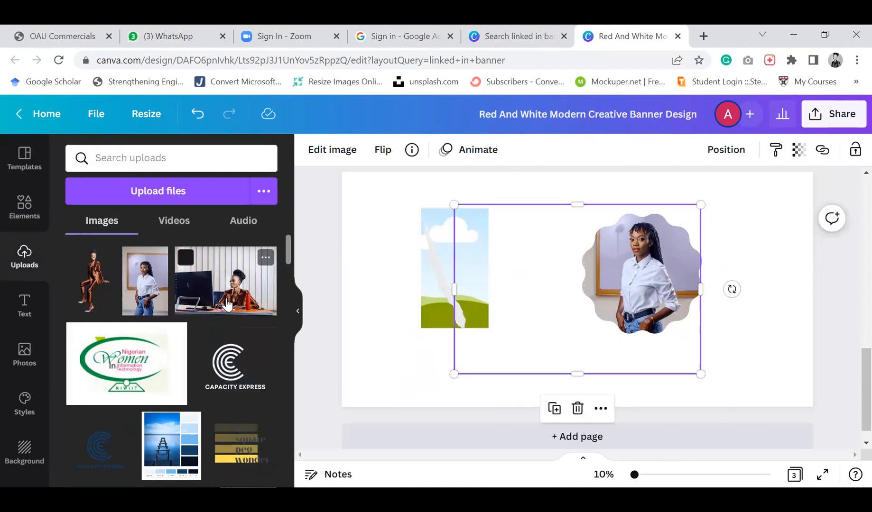
{"action": "left_click_drag", "start_coordinate": [574, 279], "coordinate": [463, 294]}
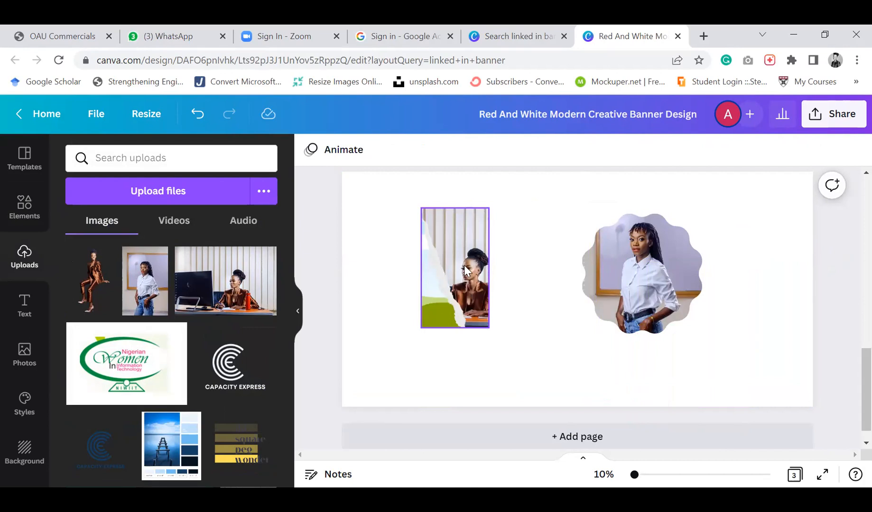
{"action": "left_click_drag", "start_coordinate": [429, 309], "coordinate": [456, 314]}
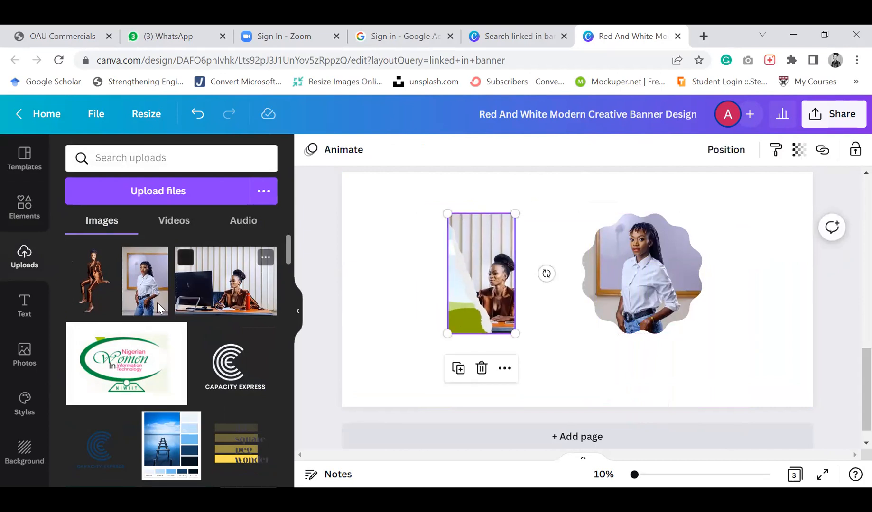
Drop the white-shirt photo into the second slot of the torn-paper frame and adjust its position
{"action": "left_click_drag", "start_coordinate": [226, 365], "coordinate": [450, 346]}
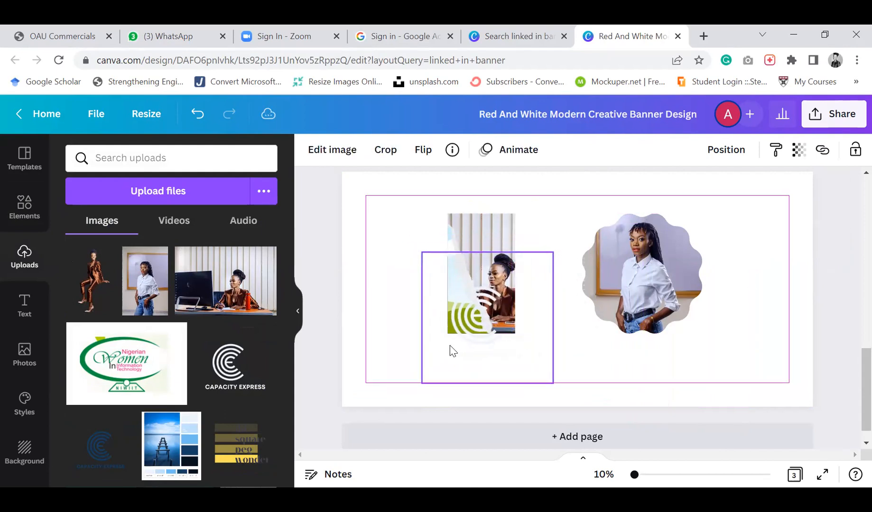
{"action": "key", "text": "Delete"}
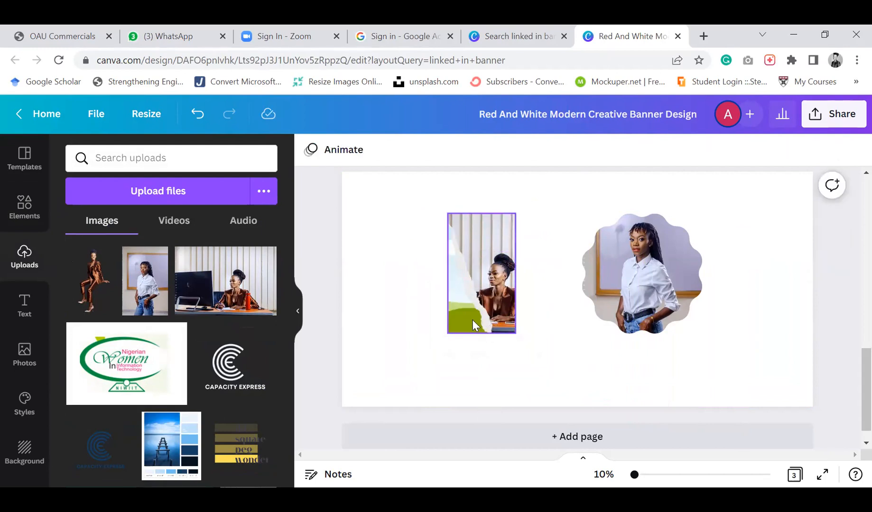
{"action": "left_click", "coordinate": [470, 319]}
{"action": "left_click_drag", "start_coordinate": [146, 295], "coordinate": [428, 312]}
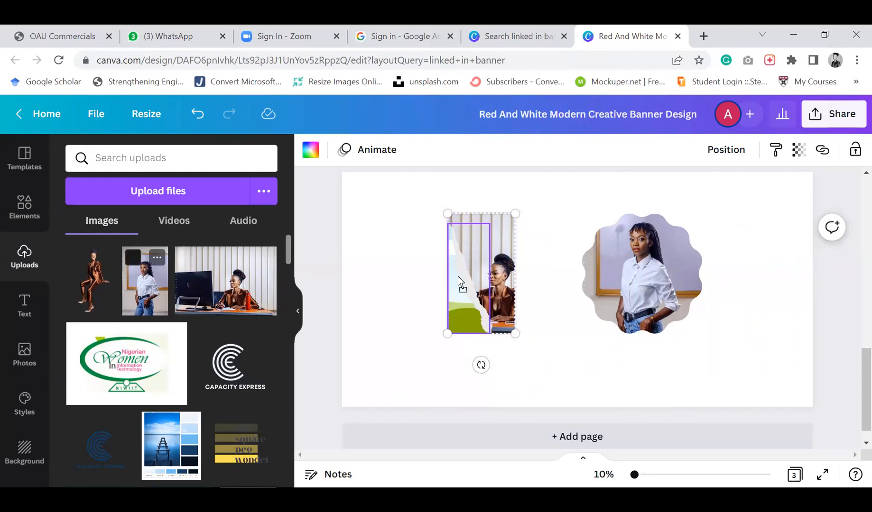
{"action": "left_click_drag", "start_coordinate": [467, 288], "coordinate": [441, 363]}
{"action": "double_click", "coordinate": [459, 313]}
{"action": "left_click", "coordinate": [559, 353]}
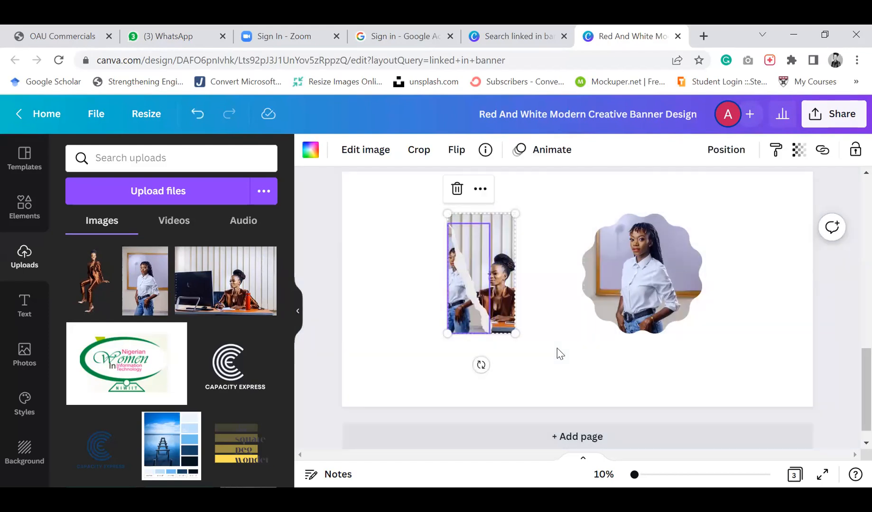
{"action": "left_click", "coordinate": [559, 354]}
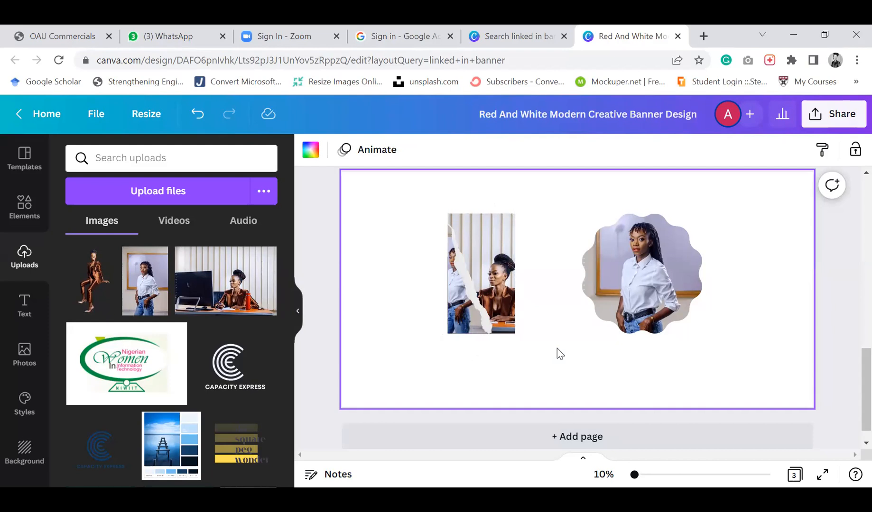
Duplicate the first banner page
{"action": "scroll", "coordinate": [559, 354], "scroll_direction": "up", "scroll_amount": 1}
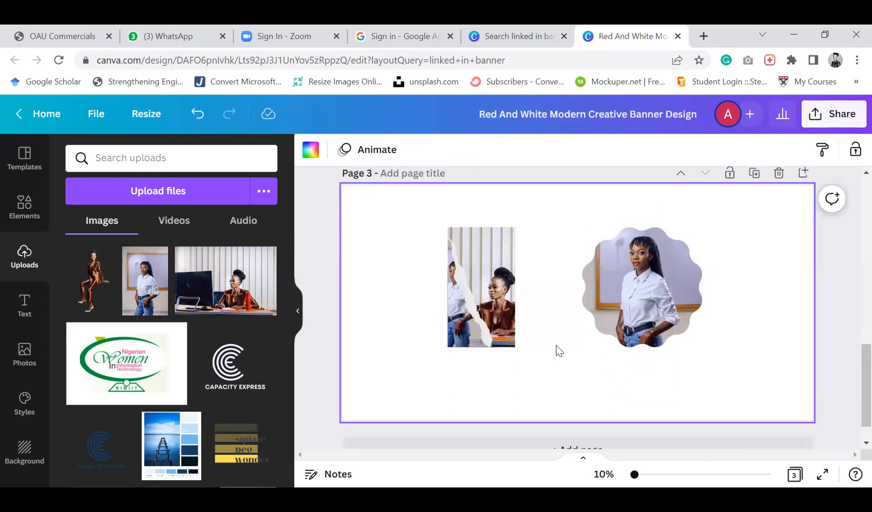
{"action": "scroll", "coordinate": [558, 350], "scroll_direction": "up", "scroll_amount": 3}
{"action": "scroll", "coordinate": [557, 350], "scroll_direction": "up", "scroll_amount": 10}
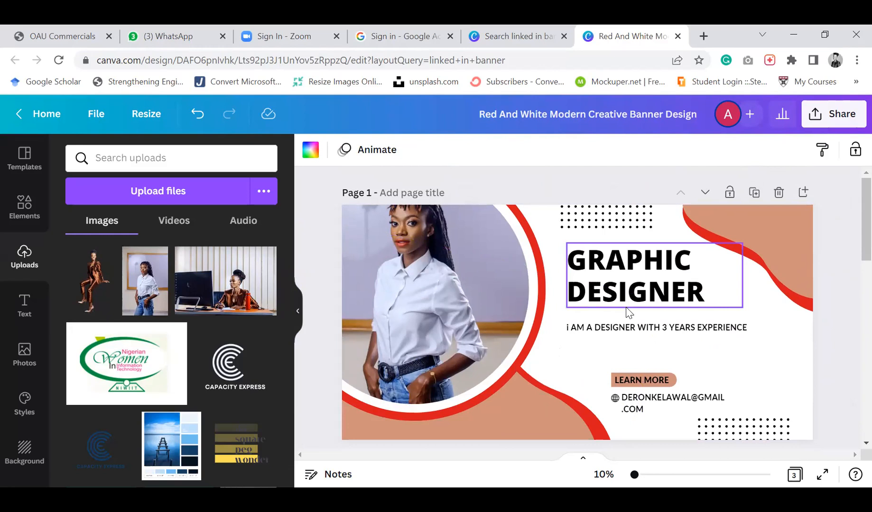
{"action": "scroll", "coordinate": [627, 309], "scroll_direction": "down", "scroll_amount": 5}
{"action": "scroll", "coordinate": [629, 313], "scroll_direction": "up", "scroll_amount": 4}
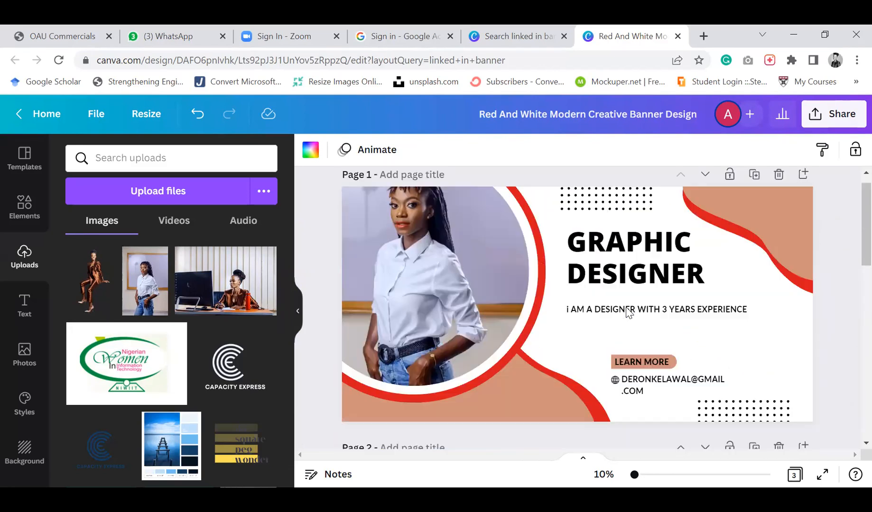
{"action": "scroll", "coordinate": [628, 313], "scroll_direction": "up", "scroll_amount": 1}
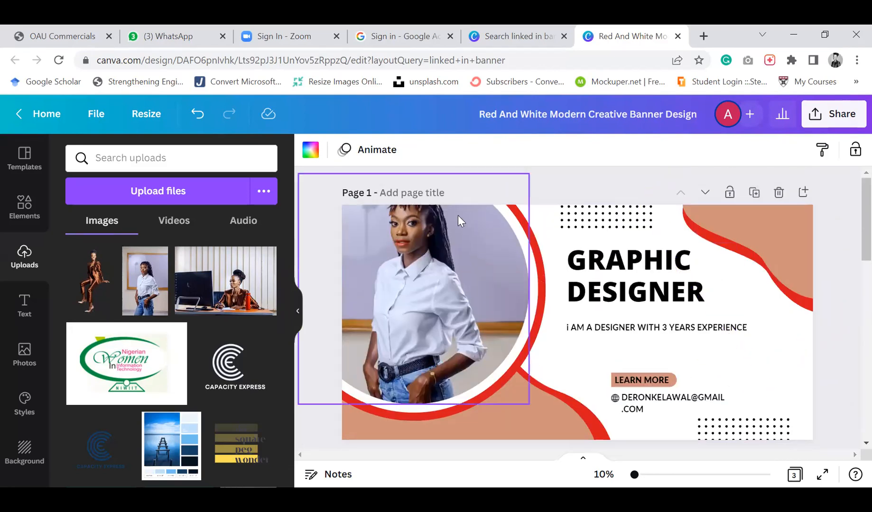
{"action": "left_click", "coordinate": [754, 195]}
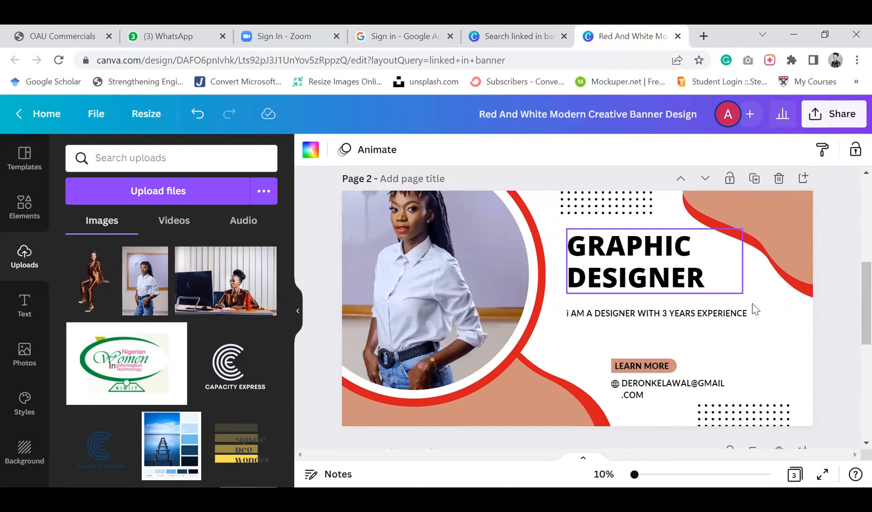
Set the duplicated banner page's background color to the red document color
{"action": "left_click", "coordinate": [788, 374]}
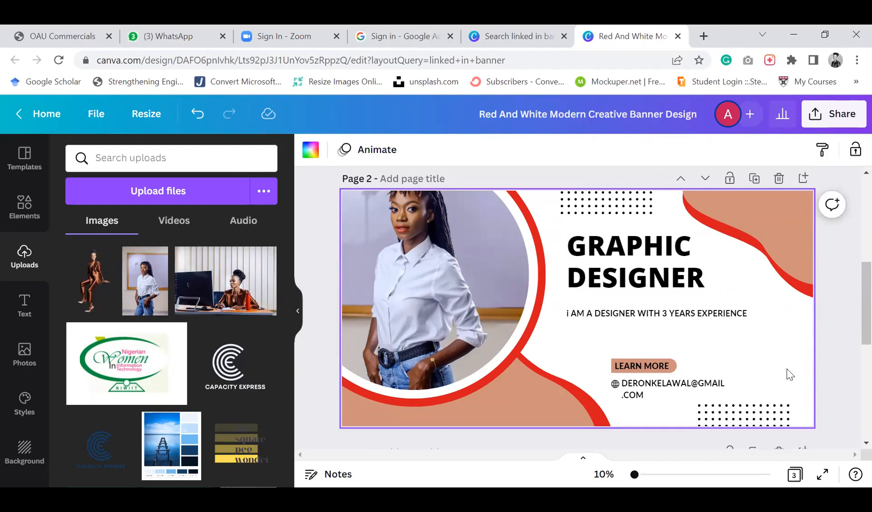
{"action": "left_click", "coordinate": [311, 151]}
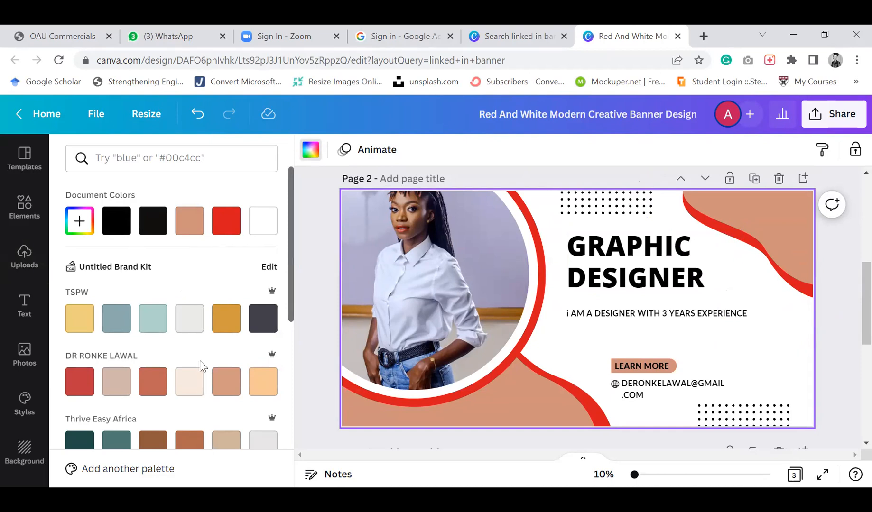
{"action": "left_click", "coordinate": [230, 230]}
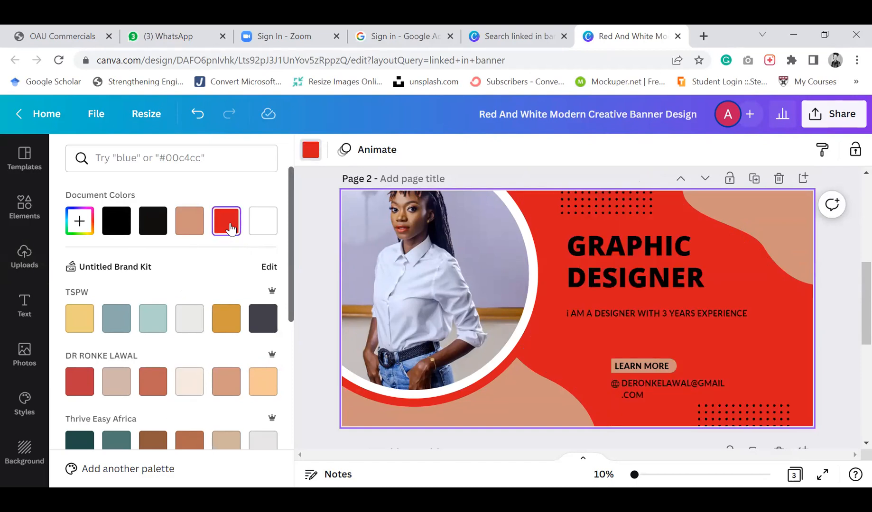
Change the font of the GRAPHIC DESIGNER title on page 2 to Lato Bold
{"action": "scroll", "coordinate": [373, 284], "scroll_direction": "up", "scroll_amount": 3}
{"action": "scroll", "coordinate": [373, 284], "scroll_direction": "down", "scroll_amount": 2}
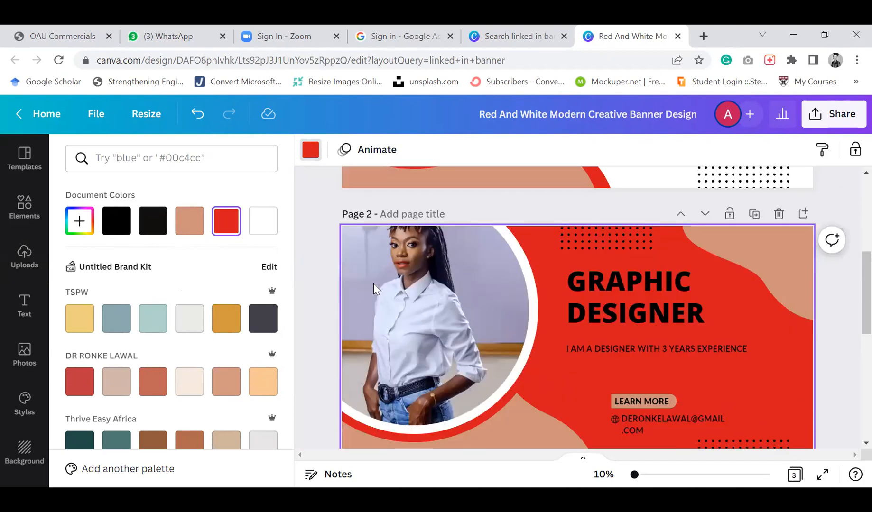
{"action": "scroll", "coordinate": [373, 288], "scroll_direction": "down", "scroll_amount": 1}
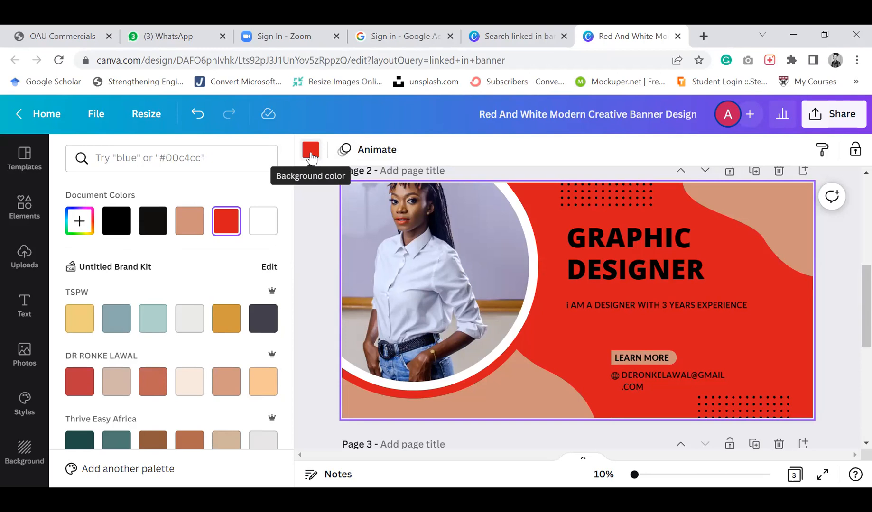
{"action": "scroll", "coordinate": [695, 364], "scroll_direction": "down", "scroll_amount": 1}
{"action": "scroll", "coordinate": [696, 367], "scroll_direction": "down", "scroll_amount": 1}
{"action": "scroll", "coordinate": [697, 366], "scroll_direction": "up", "scroll_amount": 2}
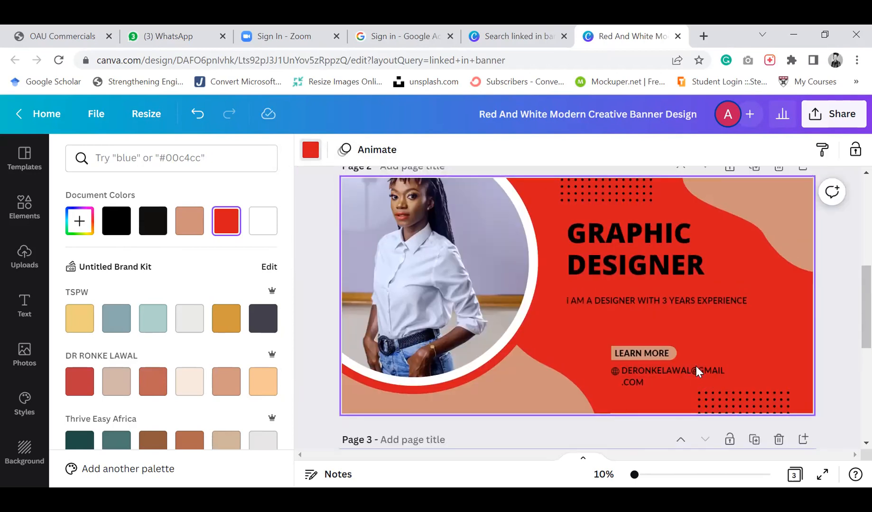
{"action": "left_click", "coordinate": [664, 251]}
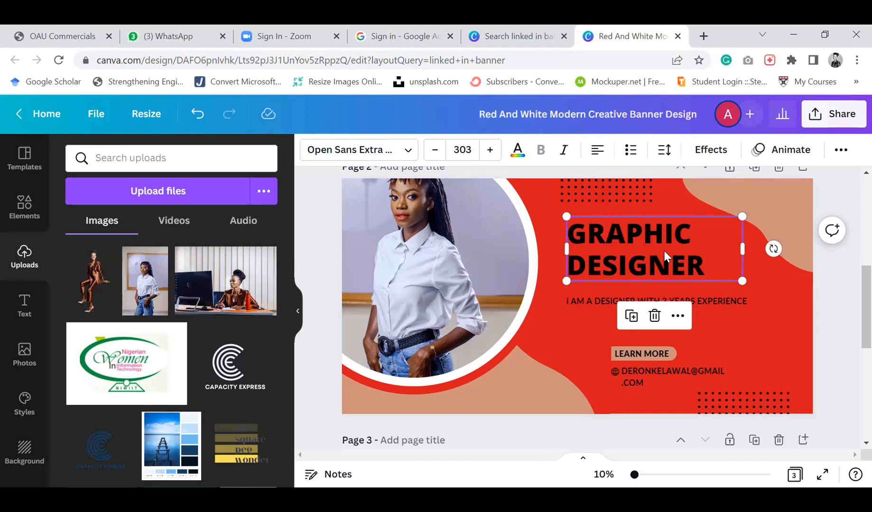
{"action": "left_click", "coordinate": [665, 251]}
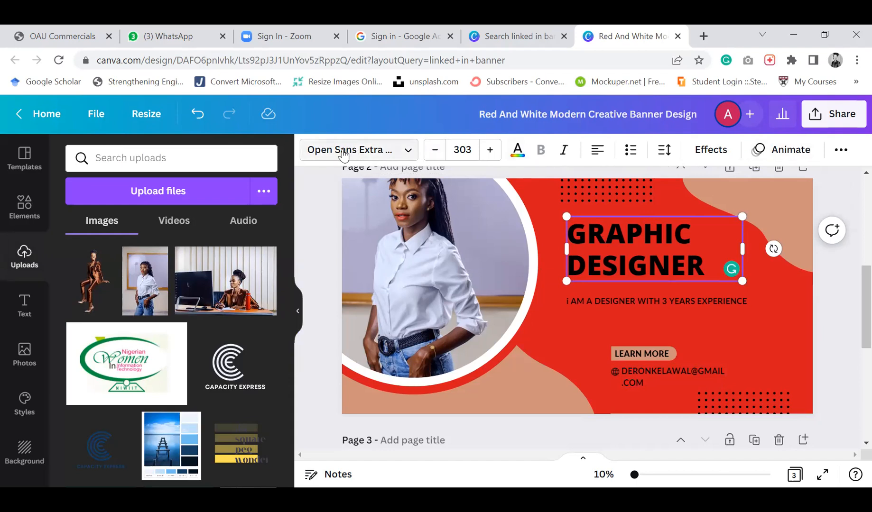
{"action": "left_click", "coordinate": [358, 158]}
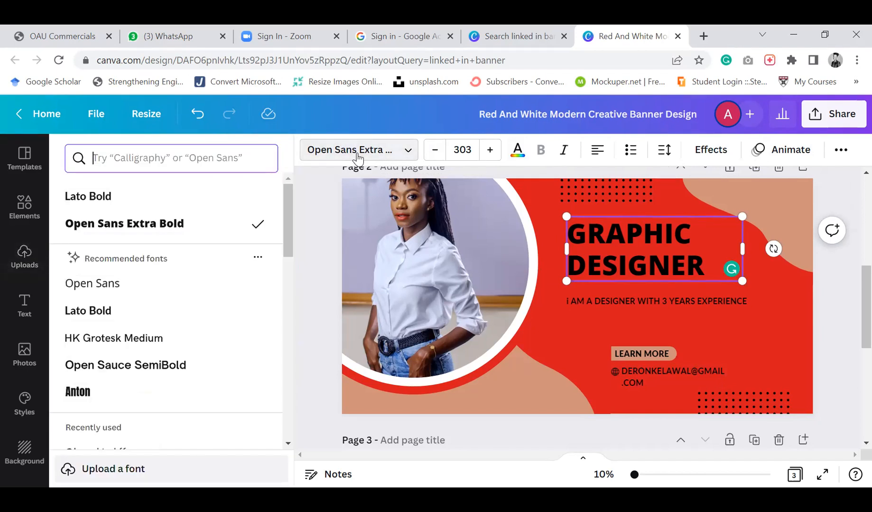
{"action": "left_click", "coordinate": [118, 399]}
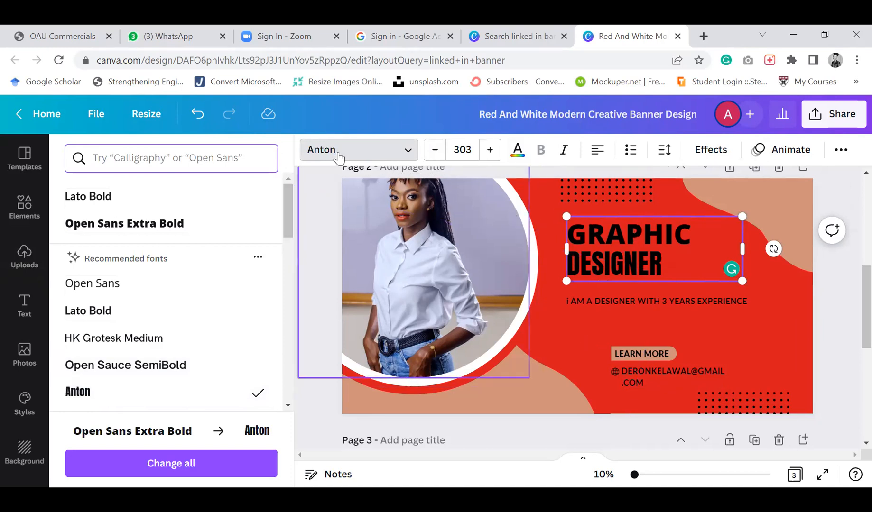
{"action": "left_click", "coordinate": [408, 155]}
{"action": "left_click", "coordinate": [409, 154]}
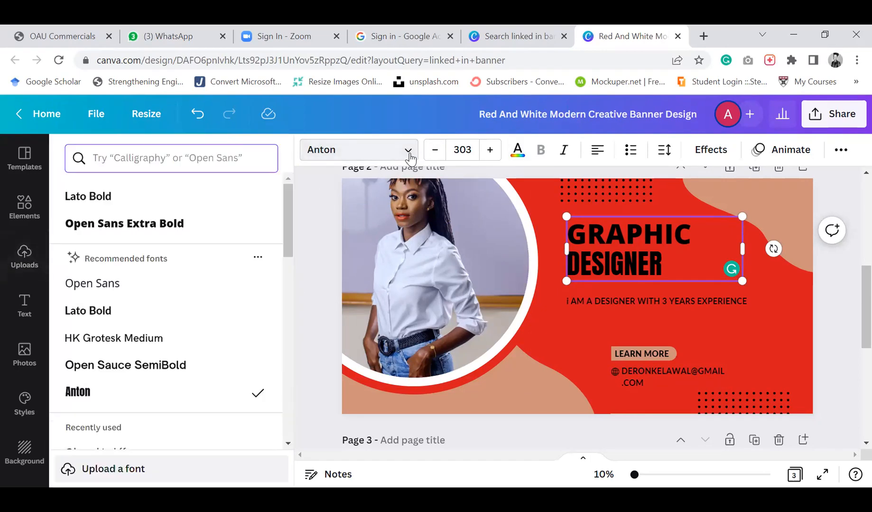
{"action": "left_click", "coordinate": [164, 227]}
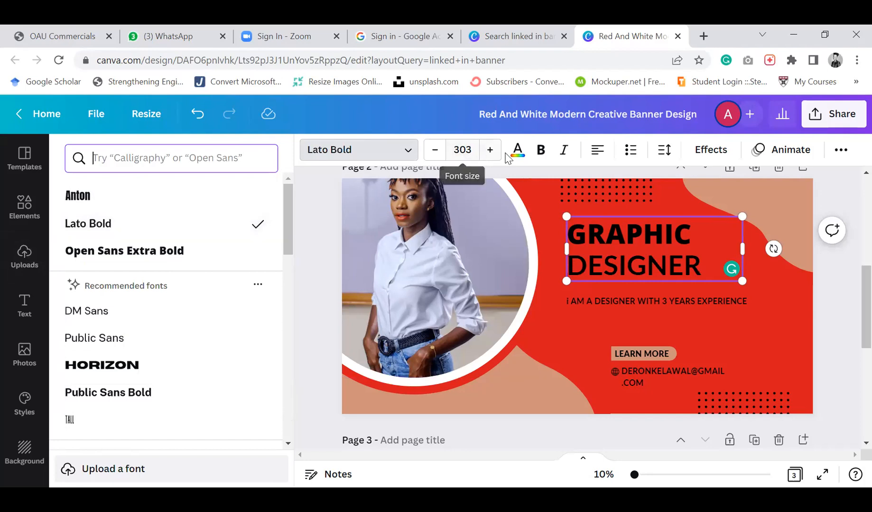
Increase the title's font size to 304
{"action": "left_click", "coordinate": [490, 150]}
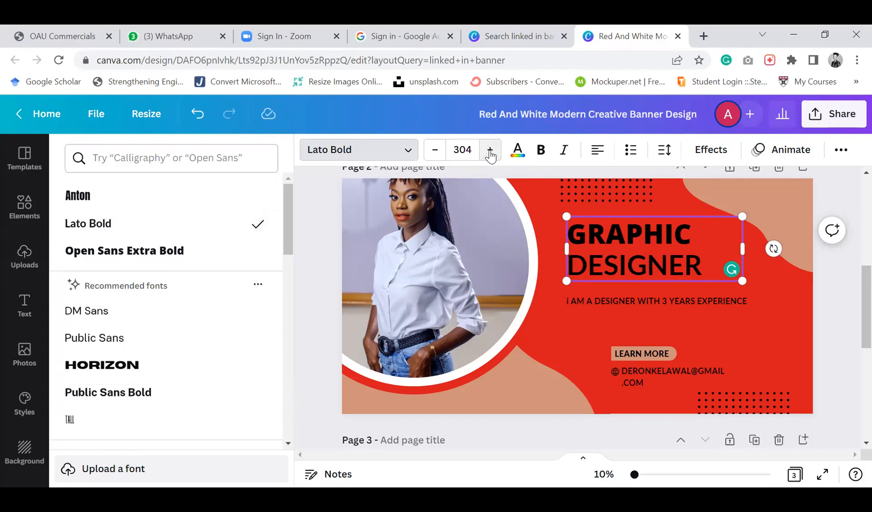
{"action": "left_click", "coordinate": [461, 151]}
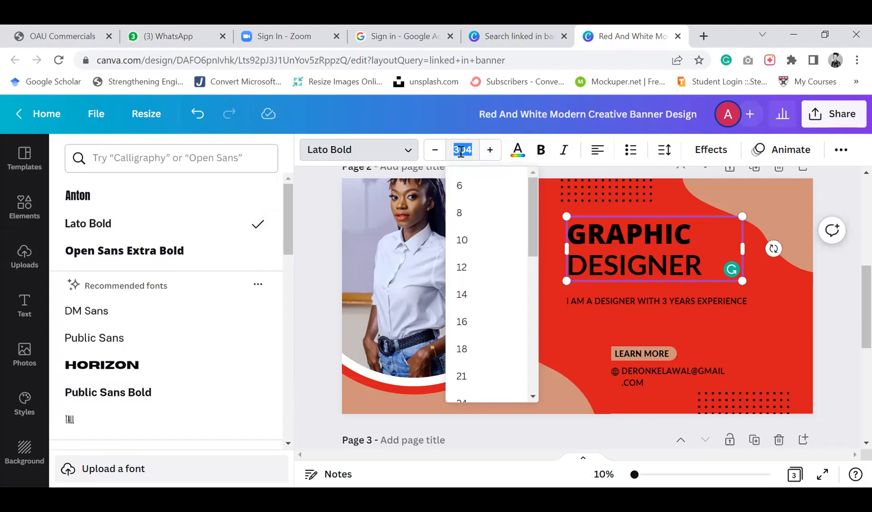
{"action": "left_click", "coordinate": [544, 162]}
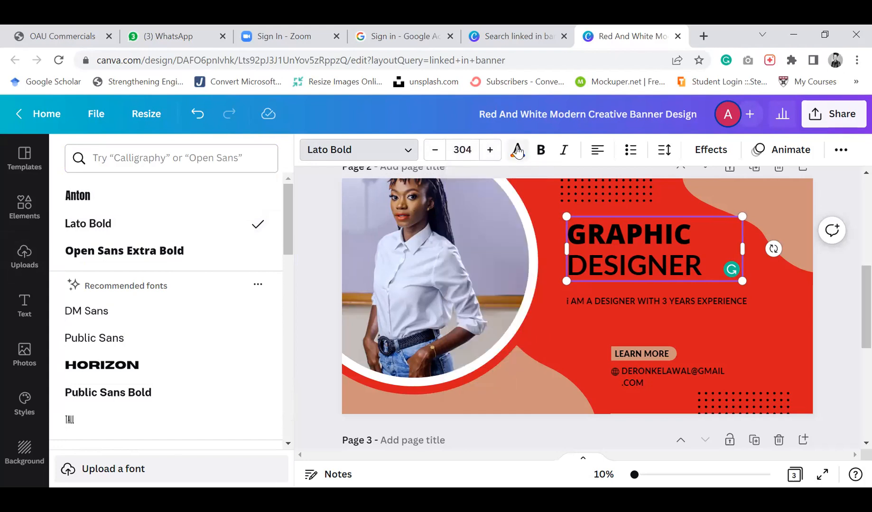
Set the title's text color to the bright blue default color
{"action": "left_click", "coordinate": [517, 155]}
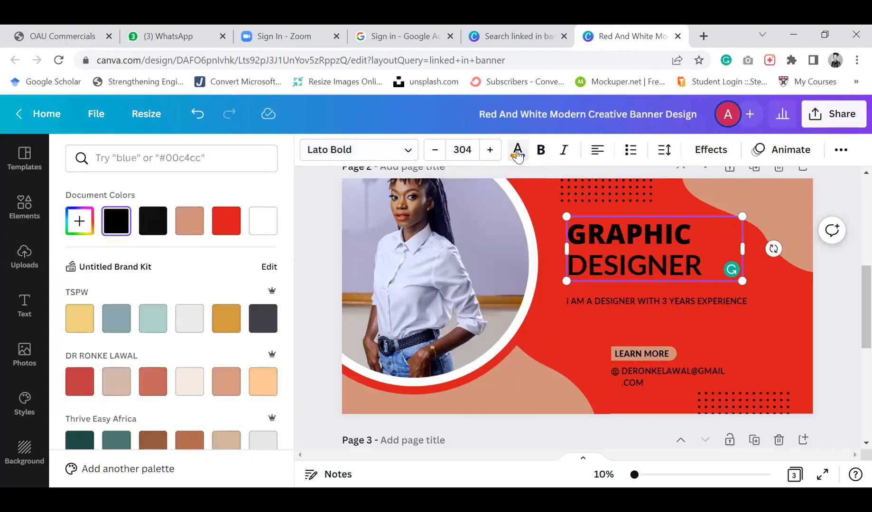
{"action": "scroll", "coordinate": [145, 344], "scroll_direction": "down", "scroll_amount": 4}
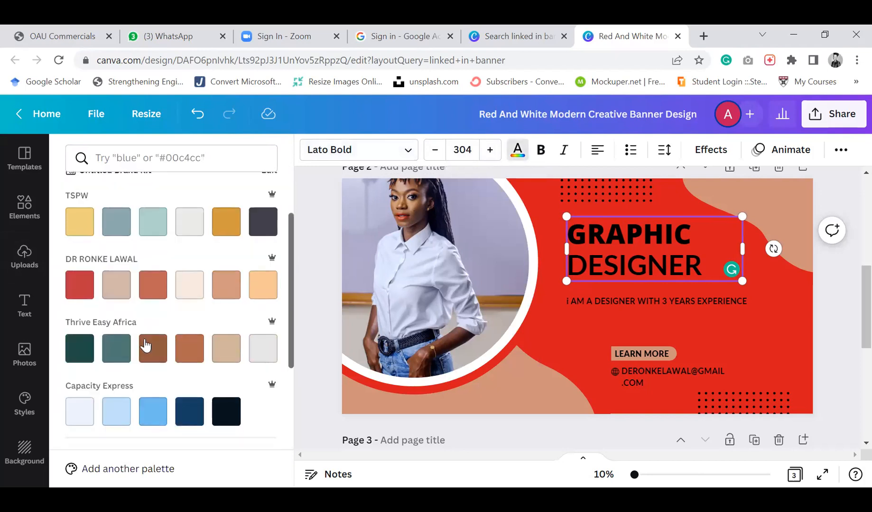
{"action": "left_click", "coordinate": [85, 262]}
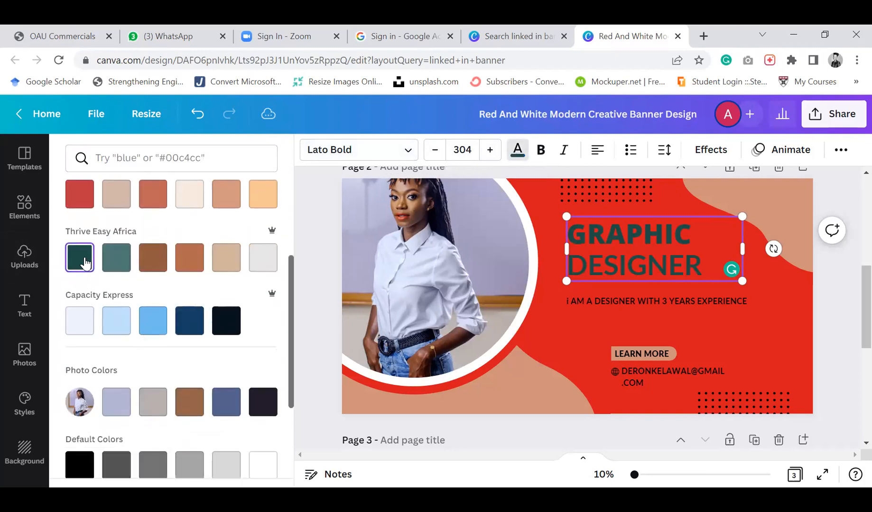
{"action": "scroll", "coordinate": [161, 375], "scroll_direction": "down", "scroll_amount": 3}
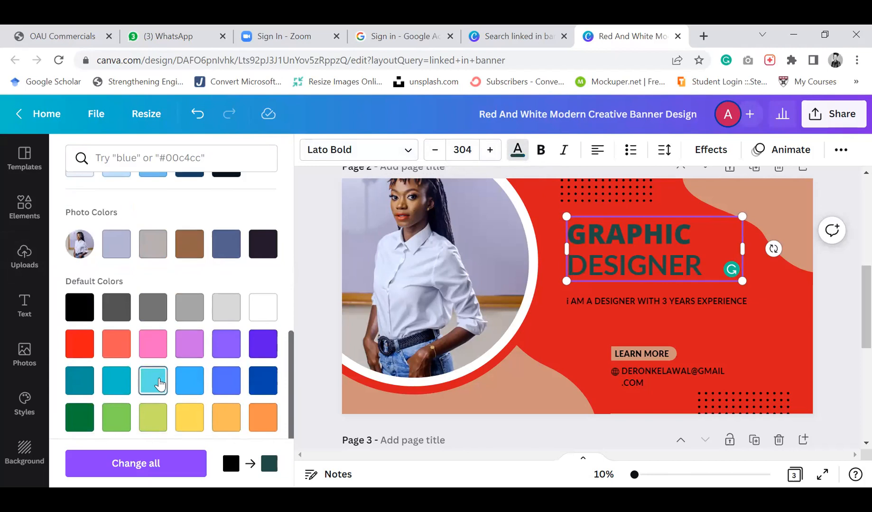
{"action": "left_click", "coordinate": [160, 383]}
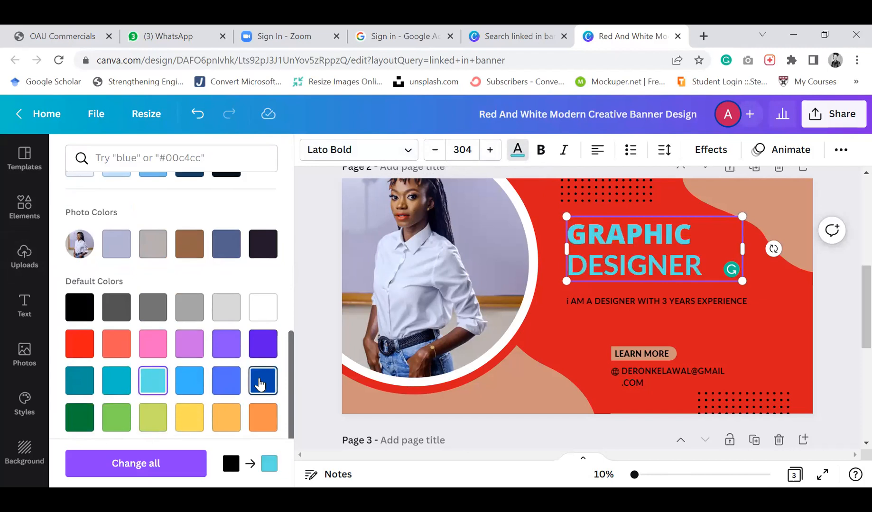
{"action": "left_click", "coordinate": [260, 384]}
{"action": "left_click", "coordinate": [190, 381]}
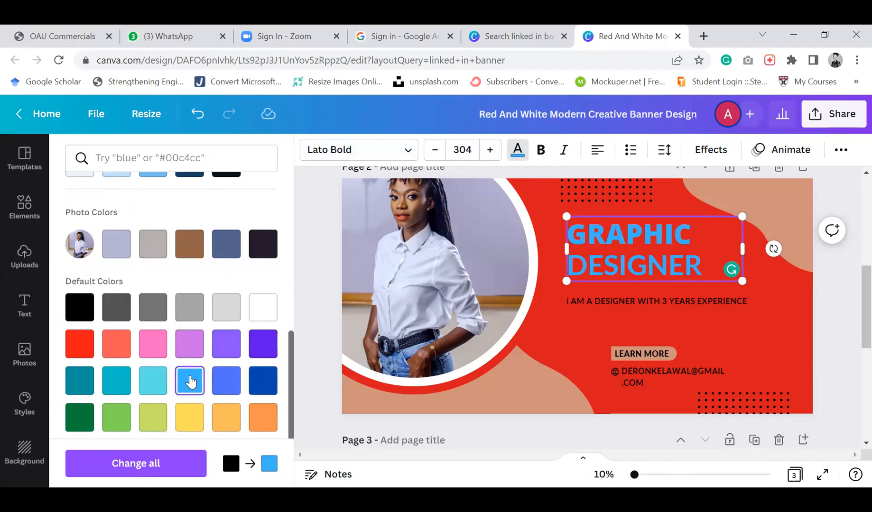
{"action": "left_click", "coordinate": [318, 392]}
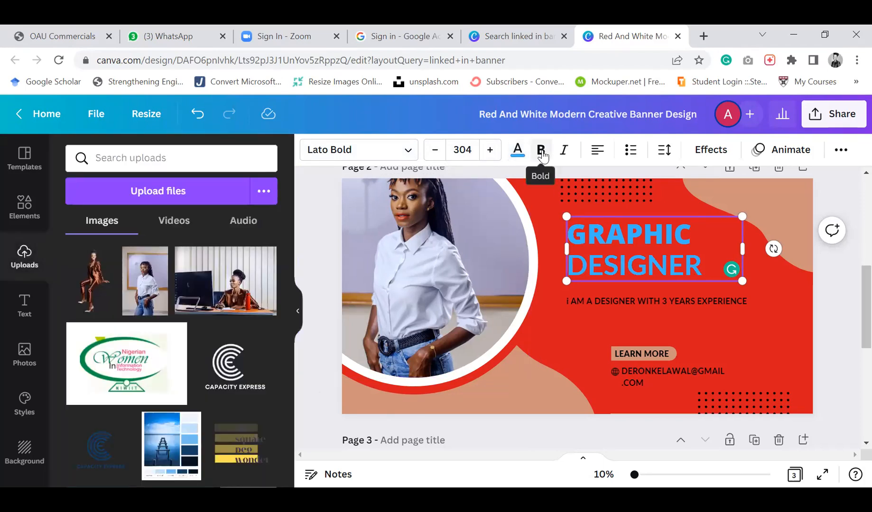
Change the title's text alignment and increase its letter spacing to 425
{"action": "left_click", "coordinate": [599, 154]}
{"action": "left_click", "coordinate": [599, 154]}
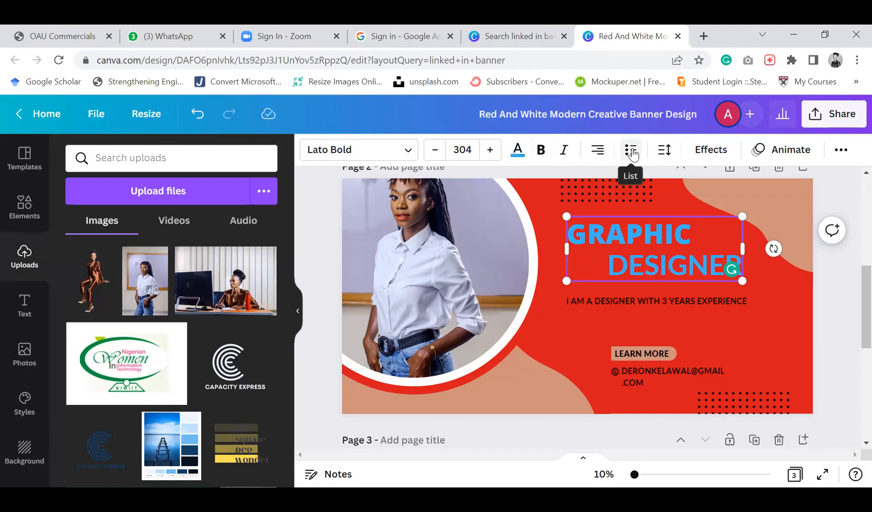
{"action": "left_click", "coordinate": [665, 156]}
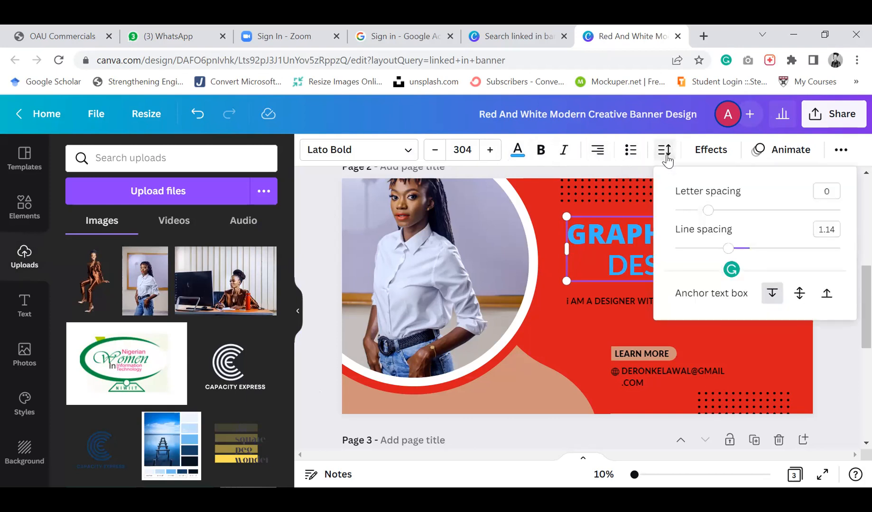
{"action": "left_click_drag", "start_coordinate": [708, 210], "coordinate": [762, 219]}
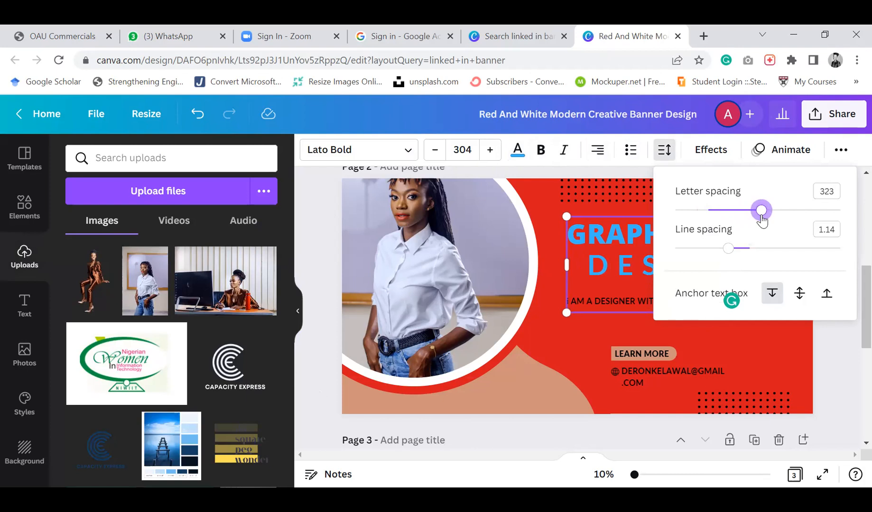
{"action": "left_click_drag", "start_coordinate": [762, 219], "coordinate": [778, 211]}
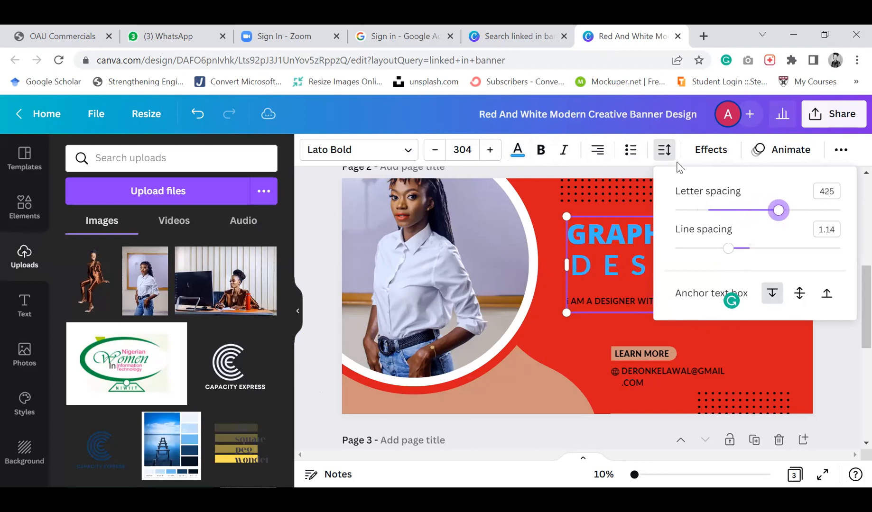
{"action": "left_click", "coordinate": [665, 151]}
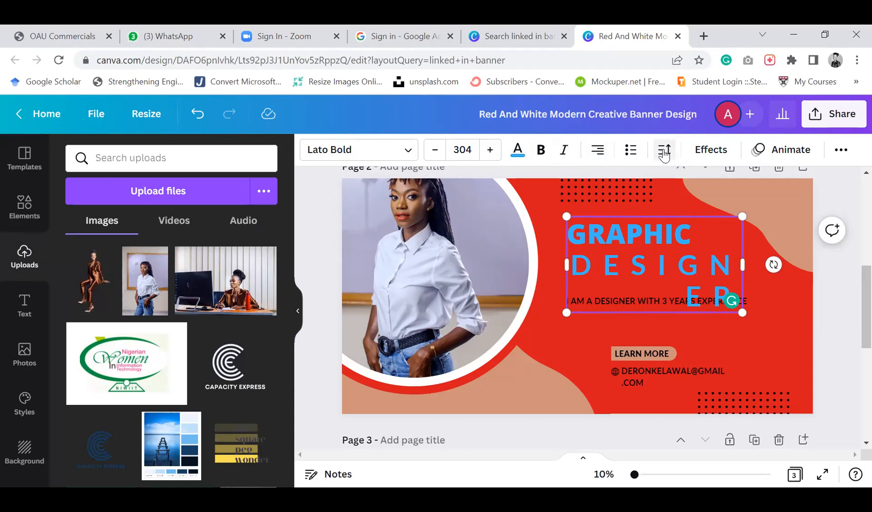
{"action": "left_click", "coordinate": [636, 155]}
{"action": "left_click", "coordinate": [631, 150]}
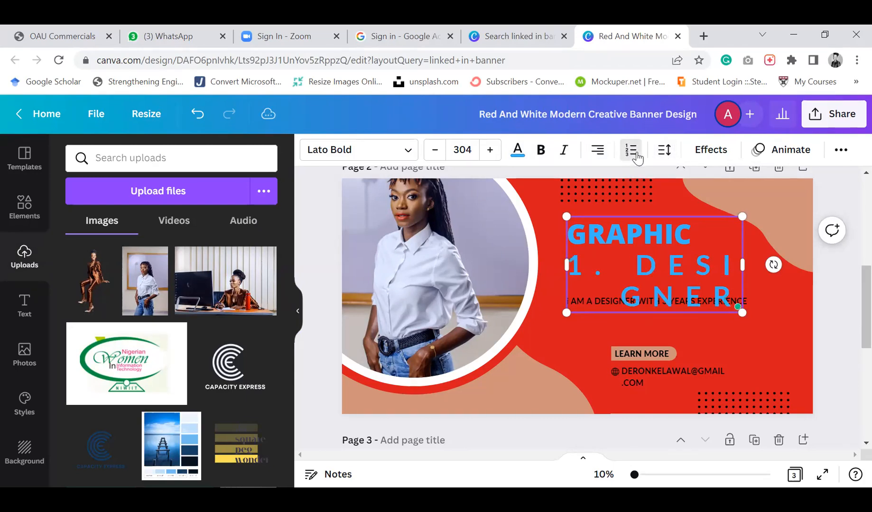
{"action": "left_click", "coordinate": [631, 150]}
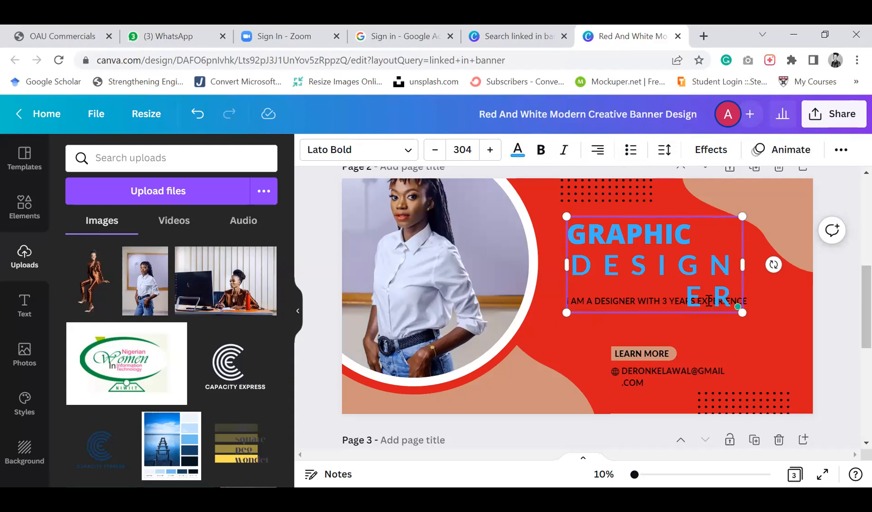
Widen the title text box by extending it on both sides so DESIGNER fits on one line
{"action": "left_click", "coordinate": [669, 151]}
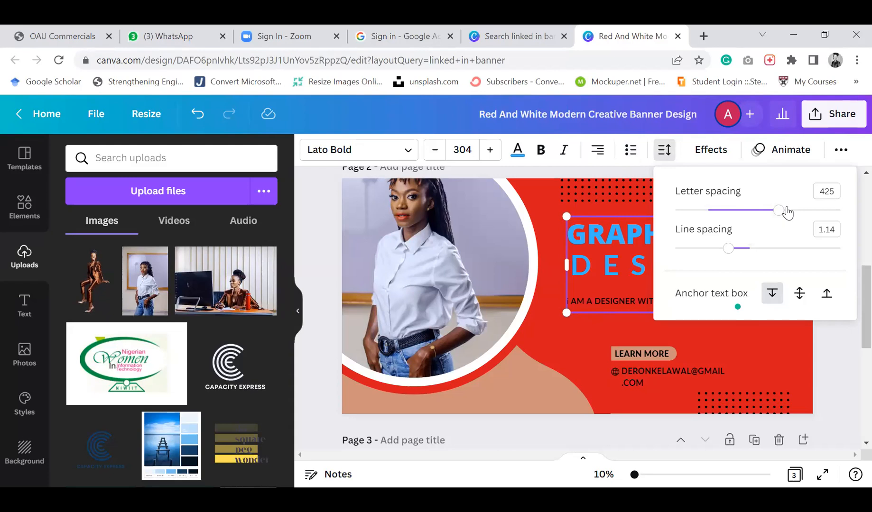
{"action": "left_click", "coordinate": [625, 270]}
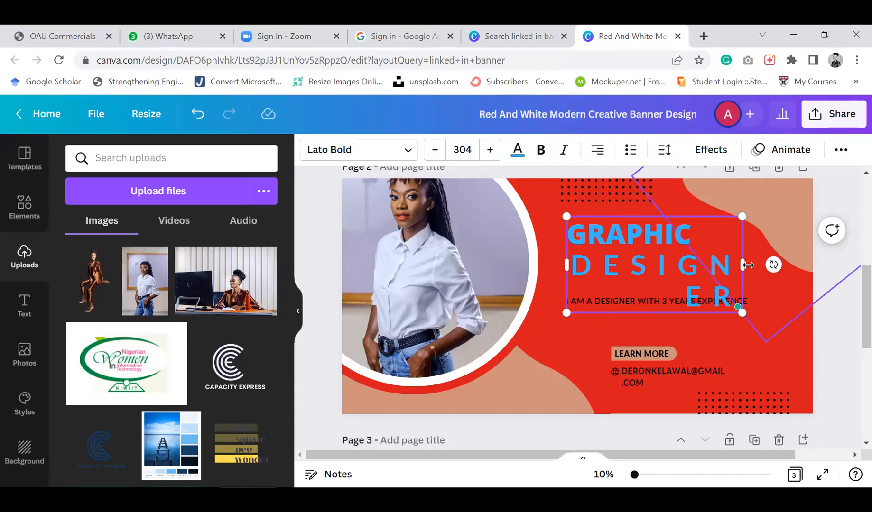
{"action": "left_click_drag", "start_coordinate": [748, 265], "coordinate": [795, 265]}
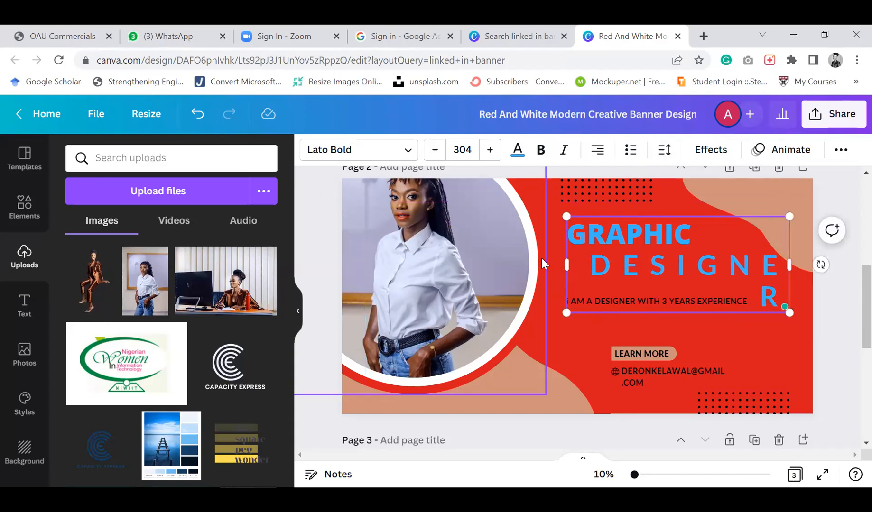
{"action": "left_click_drag", "start_coordinate": [566, 265], "coordinate": [533, 265]}
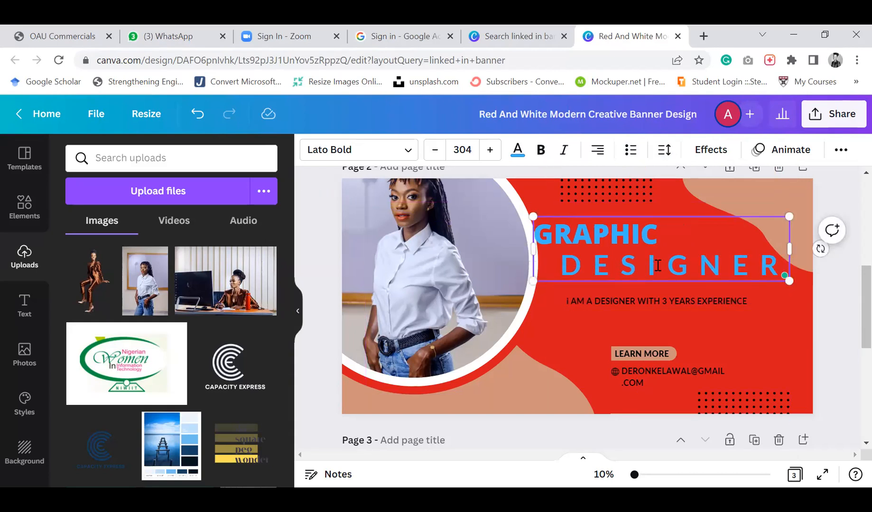
Set the experience description line's font size to 75
{"action": "left_click", "coordinate": [718, 150]}
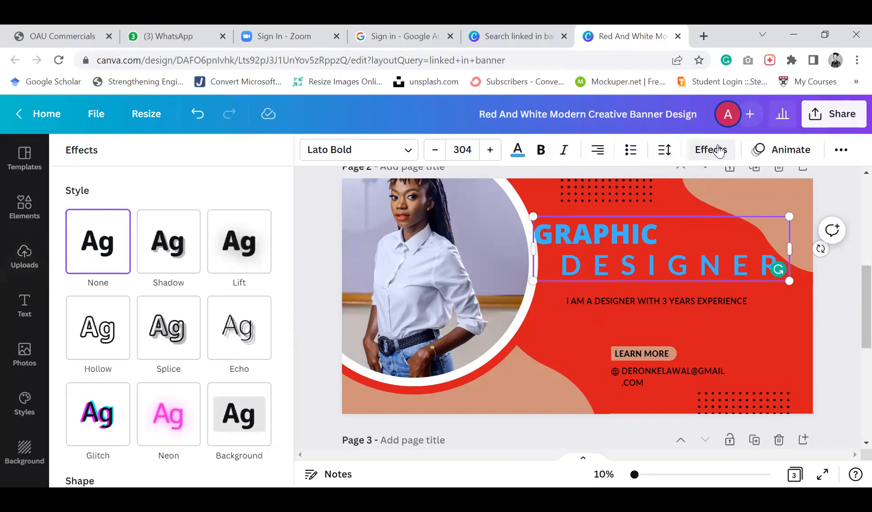
{"action": "left_click", "coordinate": [665, 298]}
{"action": "left_click", "coordinate": [462, 150]}
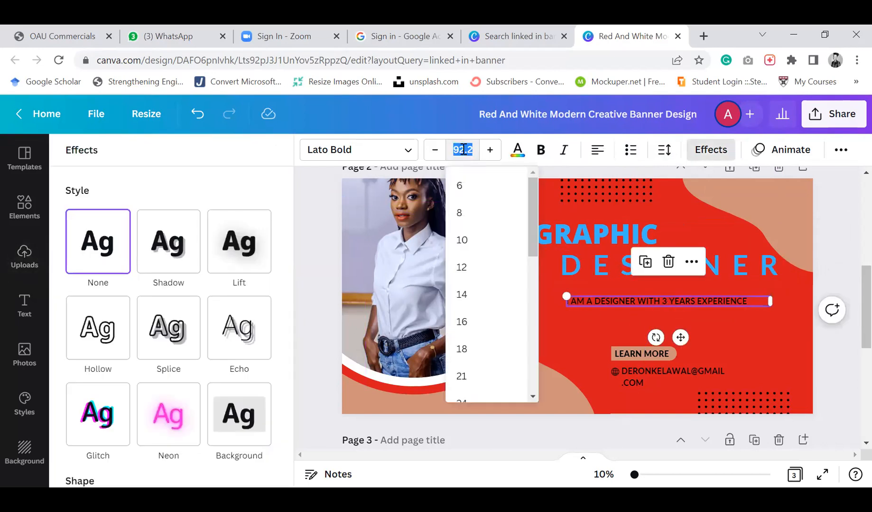
{"action": "left_click_drag", "start_coordinate": [532, 235], "coordinate": [531, 319]}
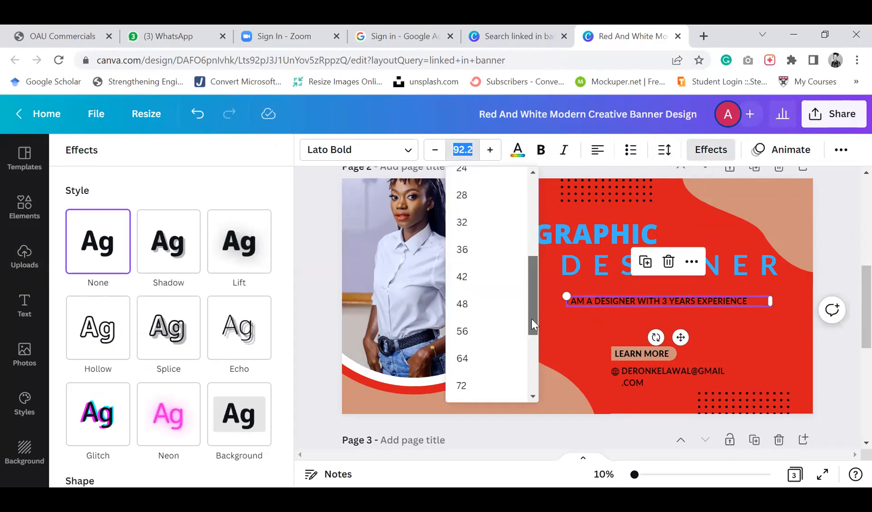
{"action": "left_click", "coordinate": [468, 377]}
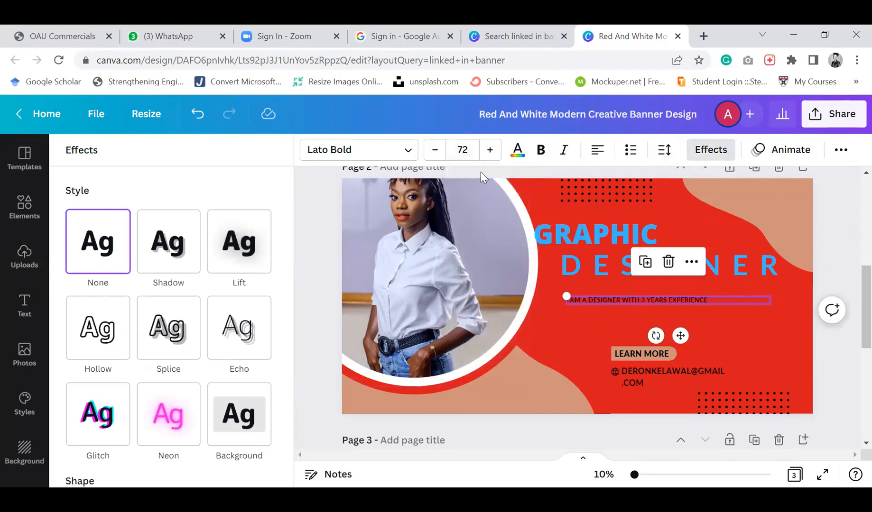
{"action": "left_click", "coordinate": [488, 151]}
{"action": "left_click", "coordinate": [489, 151]}
{"action": "left_click", "coordinate": [490, 151]}
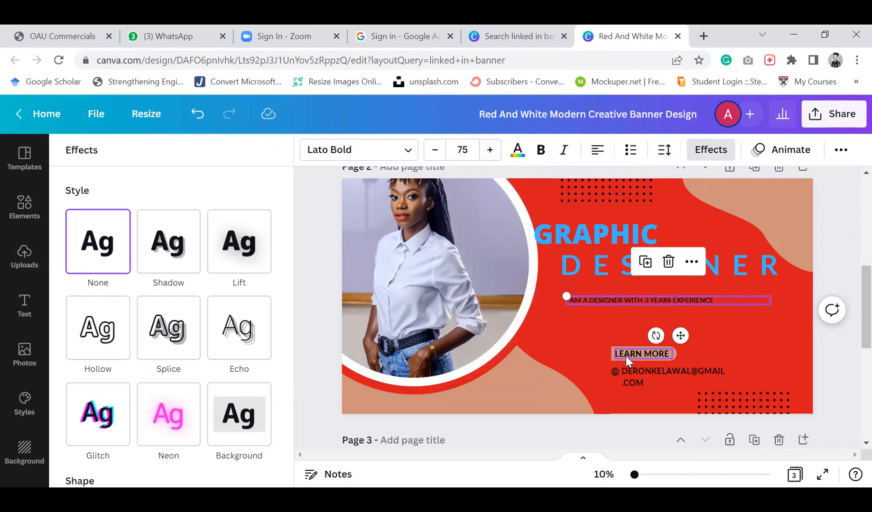
Apply the Splice text effect to the page 2 title after trying Shadow, Lift and Echo
{"action": "left_click", "coordinate": [569, 317]}
{"action": "left_click", "coordinate": [634, 250]}
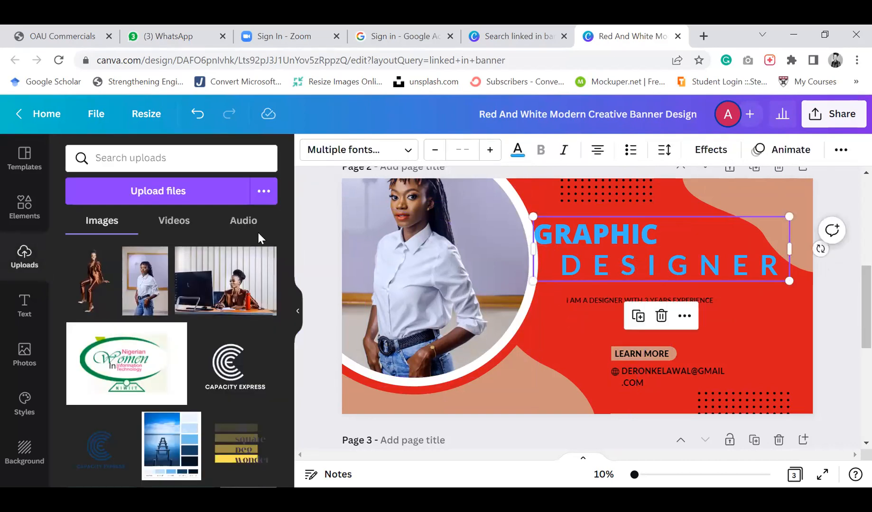
{"action": "left_click", "coordinate": [694, 156]}
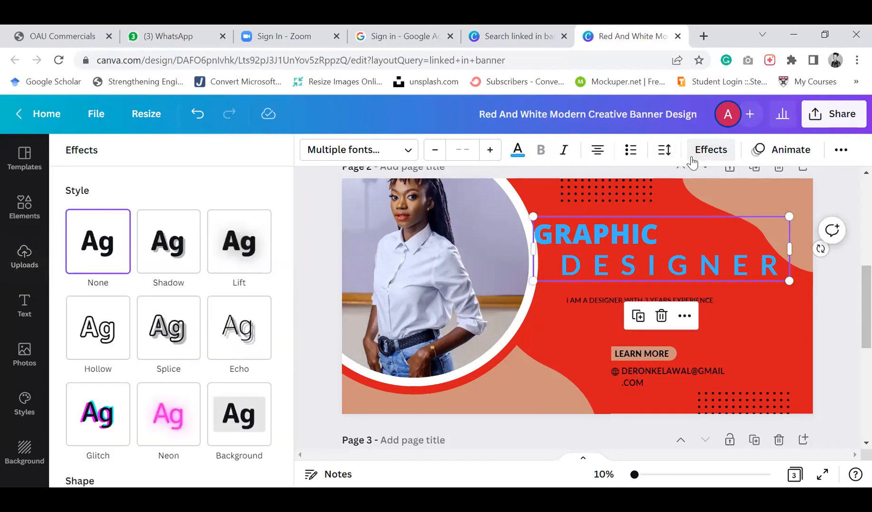
{"action": "left_click", "coordinate": [165, 249]}
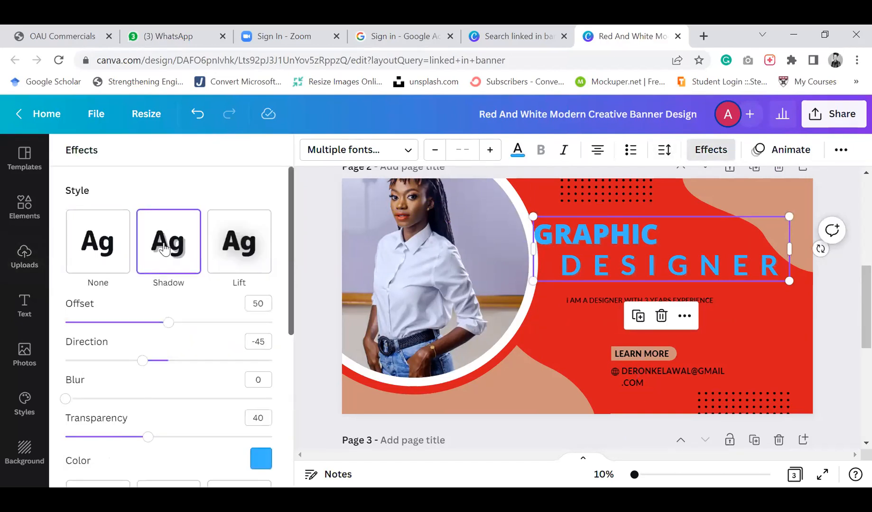
{"action": "left_click", "coordinate": [236, 255]}
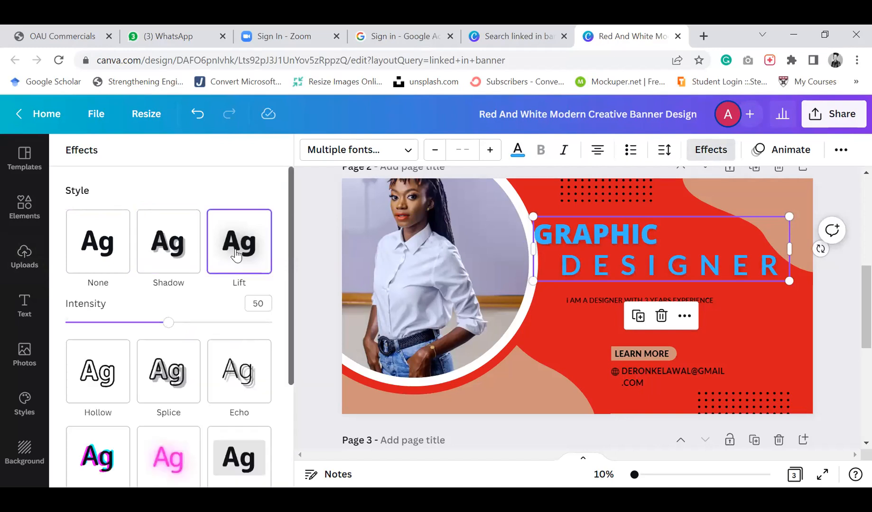
{"action": "left_click", "coordinate": [178, 369]}
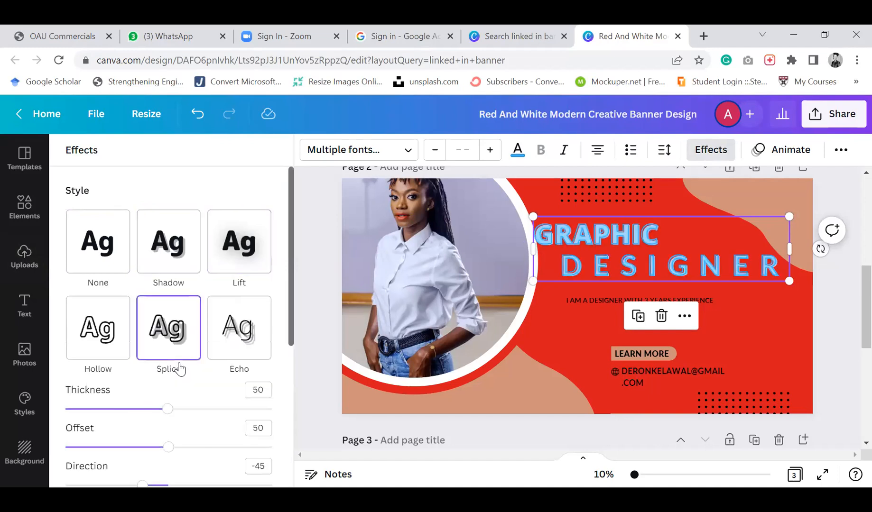
{"action": "left_click", "coordinate": [243, 338]}
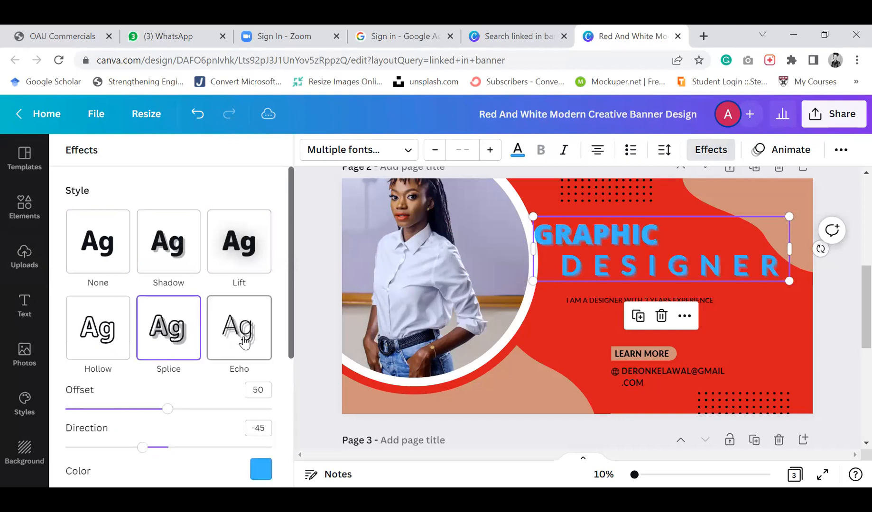
{"action": "left_click", "coordinate": [195, 352]}
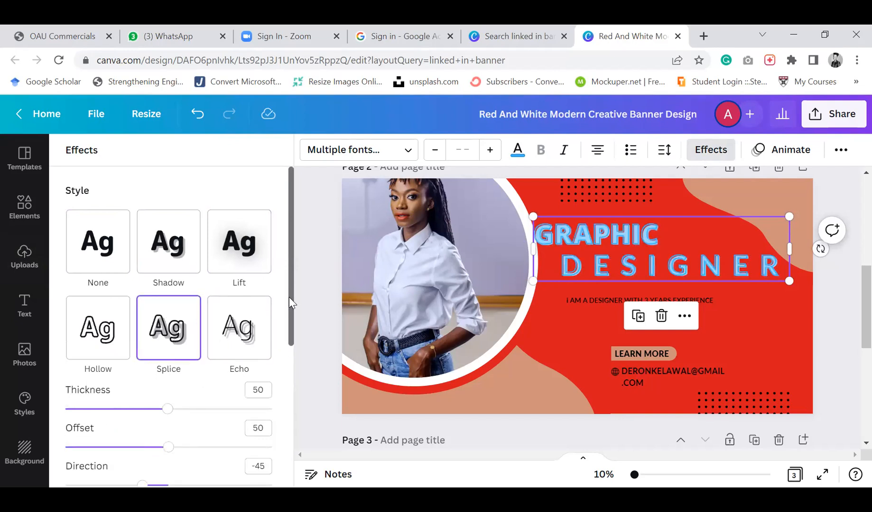
Give the title the Curve shape
{"action": "left_click_drag", "start_coordinate": [291, 302], "coordinate": [299, 470]}
{"action": "left_click", "coordinate": [167, 420]}
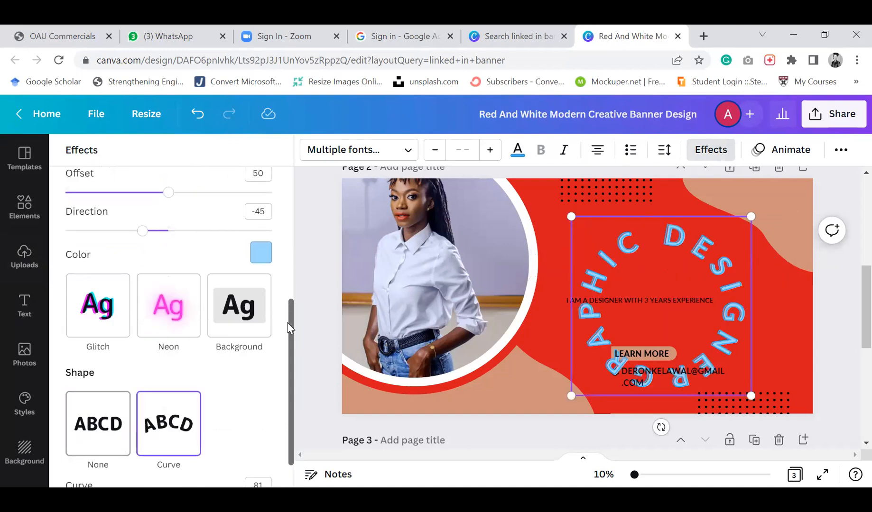
{"action": "left_click_drag", "start_coordinate": [290, 337], "coordinate": [289, 190]}
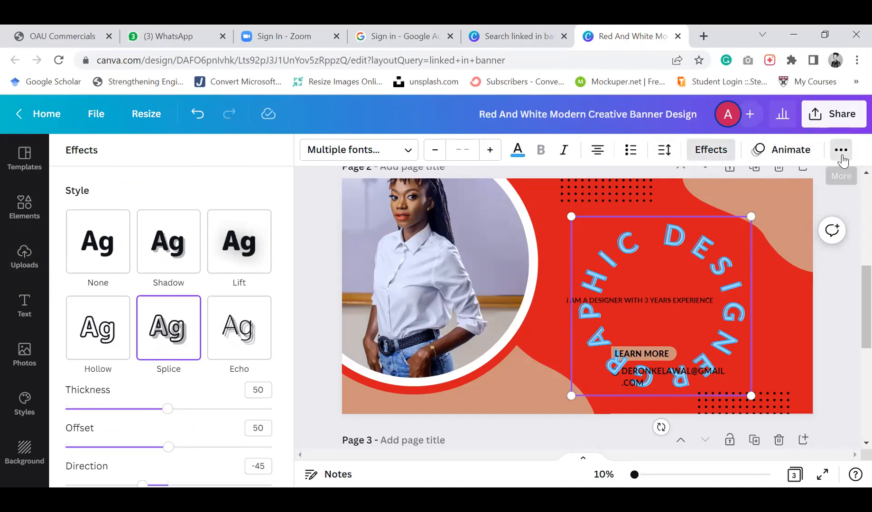
Underline the curved title text
{"action": "left_click", "coordinate": [841, 151]}
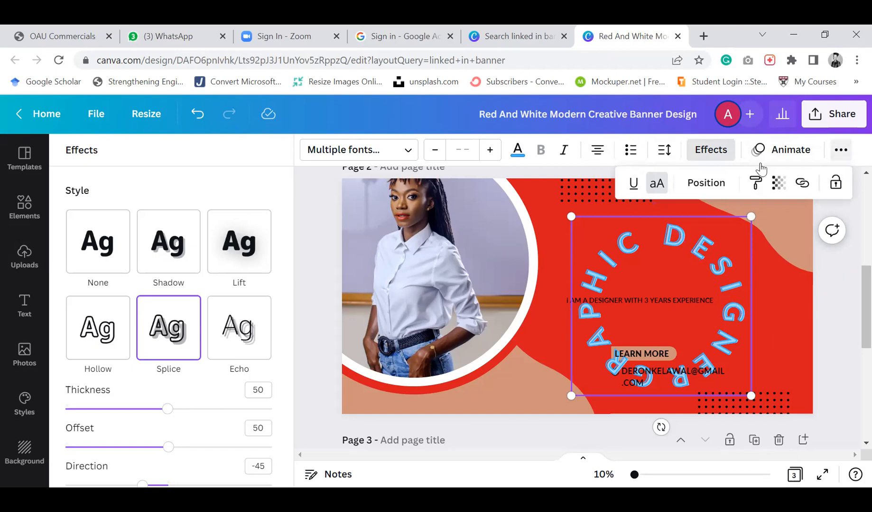
{"action": "left_click", "coordinate": [634, 188]}
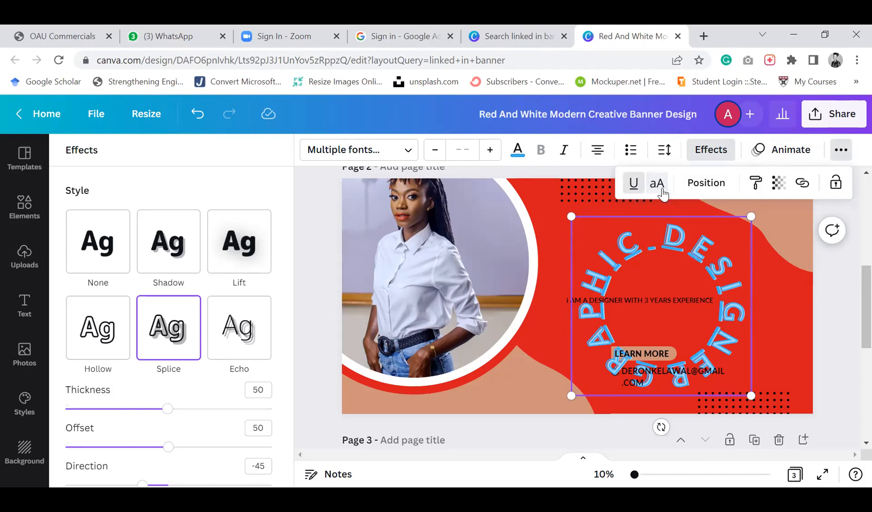
Move the curved title down and left so it wraps over the photo's lower edge
{"action": "left_click", "coordinate": [707, 183]}
{"action": "left_click", "coordinate": [713, 190]}
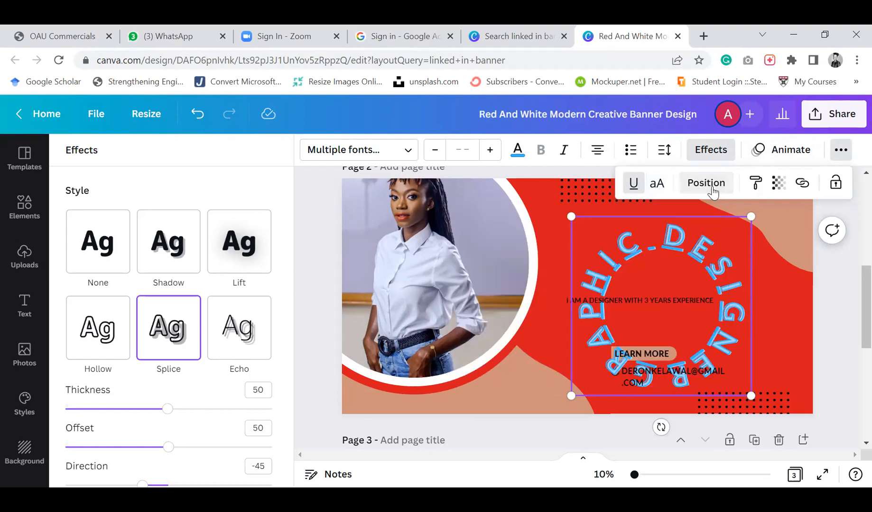
{"action": "left_click_drag", "start_coordinate": [626, 231], "coordinate": [452, 250]}
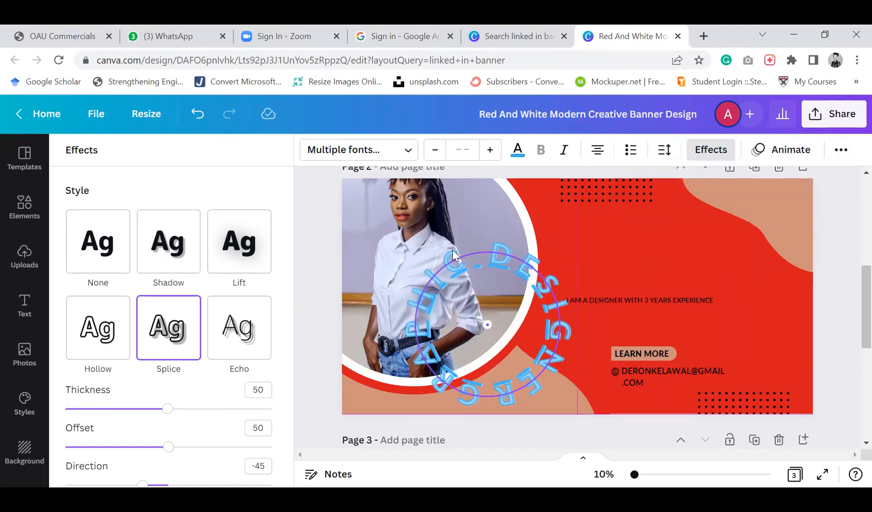
{"action": "left_click", "coordinate": [836, 154]}
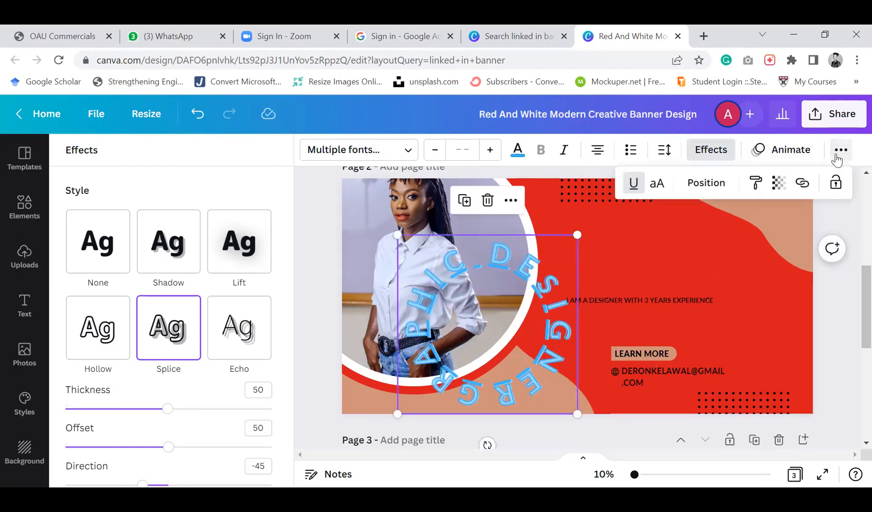
{"action": "left_click", "coordinate": [712, 187]}
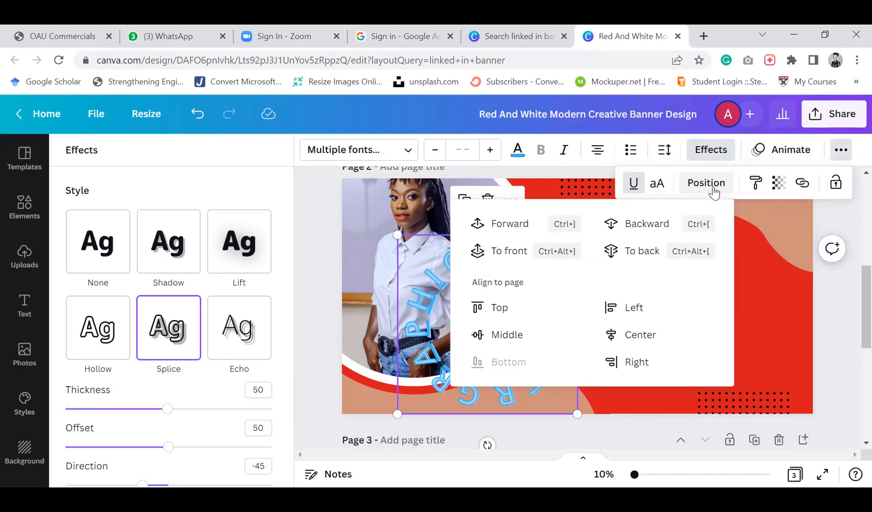
{"action": "left_click", "coordinate": [827, 361]}
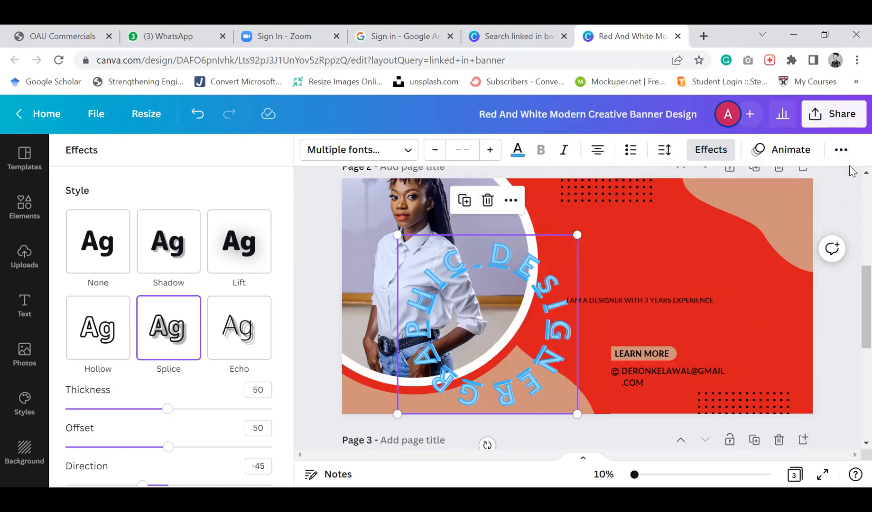
{"action": "left_click", "coordinate": [841, 151]}
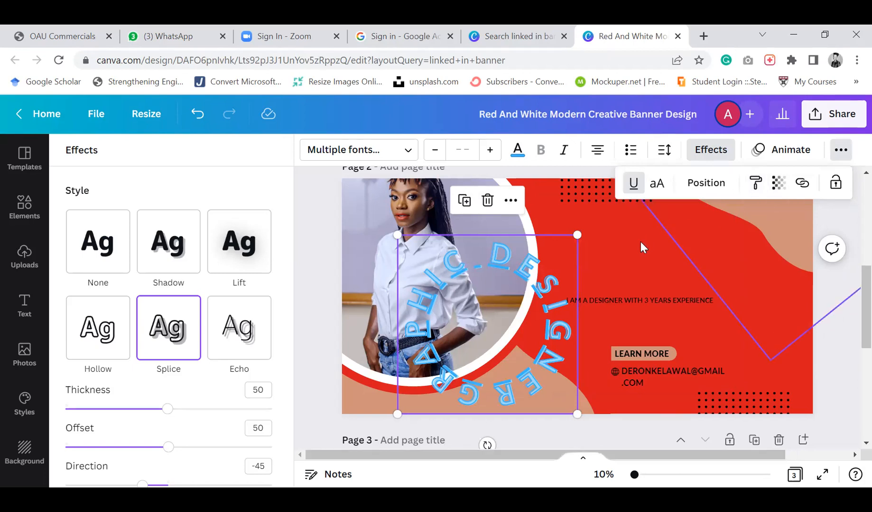
{"action": "left_click", "coordinate": [633, 252]}
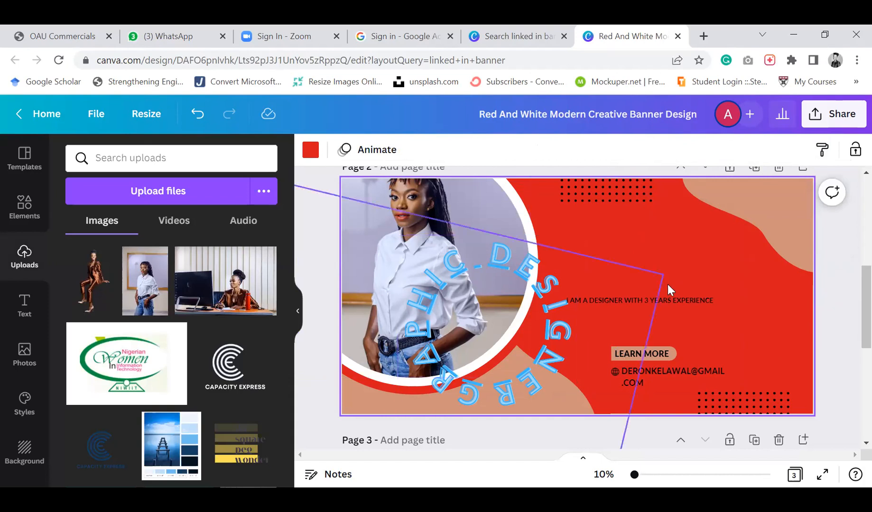
Set the page 1 title's transparency to 50
{"action": "scroll", "coordinate": [682, 324], "scroll_direction": "down", "scroll_amount": 3}
{"action": "scroll", "coordinate": [681, 327], "scroll_direction": "down", "scroll_amount": 3}
{"action": "scroll", "coordinate": [681, 325], "scroll_direction": "up", "scroll_amount": 10}
{"action": "left_click", "coordinate": [618, 274]}
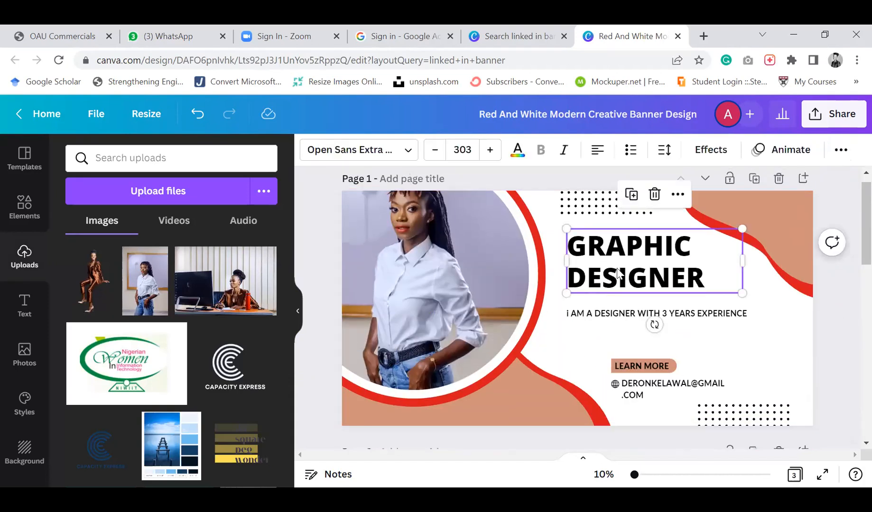
{"action": "left_click", "coordinate": [837, 150]}
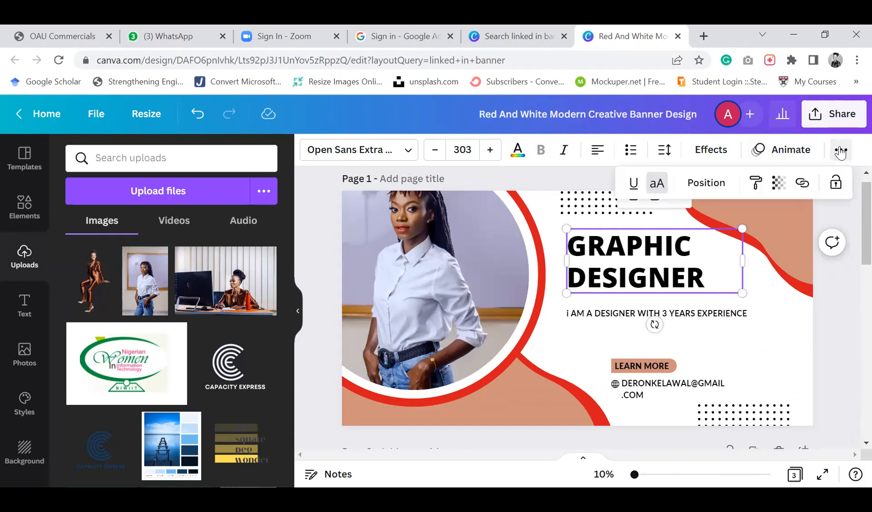
{"action": "left_click", "coordinate": [779, 185]}
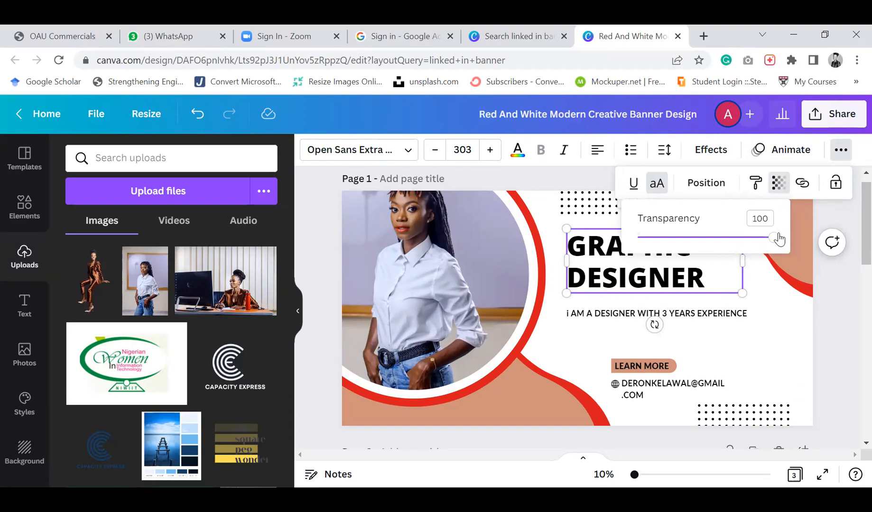
{"action": "left_click_drag", "start_coordinate": [774, 243], "coordinate": [706, 246]}
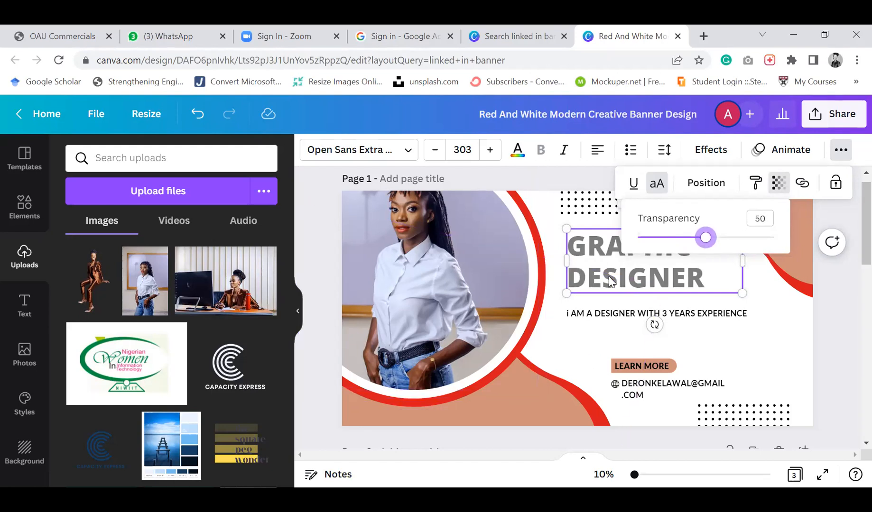
Move the page 1 title over the photo and back beside it
{"action": "left_click_drag", "start_coordinate": [610, 280], "coordinate": [396, 346]}
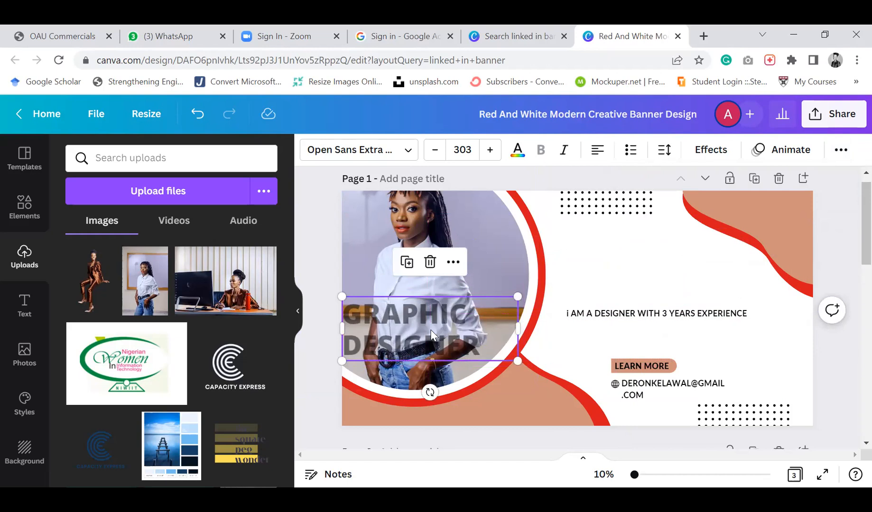
{"action": "left_click_drag", "start_coordinate": [431, 335], "coordinate": [637, 266]}
{"action": "left_click", "coordinate": [733, 357]}
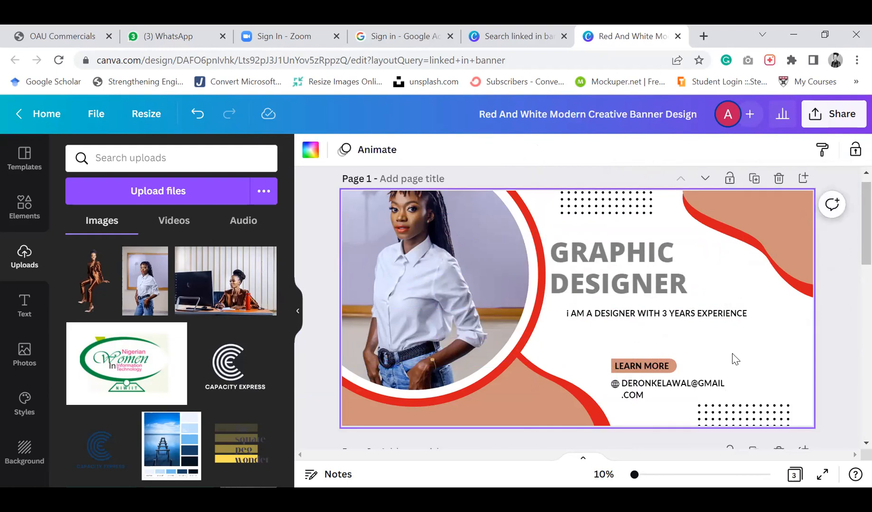
Add a new blank page after page 3
{"action": "scroll", "coordinate": [732, 358], "scroll_direction": "down", "scroll_amount": 3}
{"action": "scroll", "coordinate": [732, 359], "scroll_direction": "down", "scroll_amount": 10}
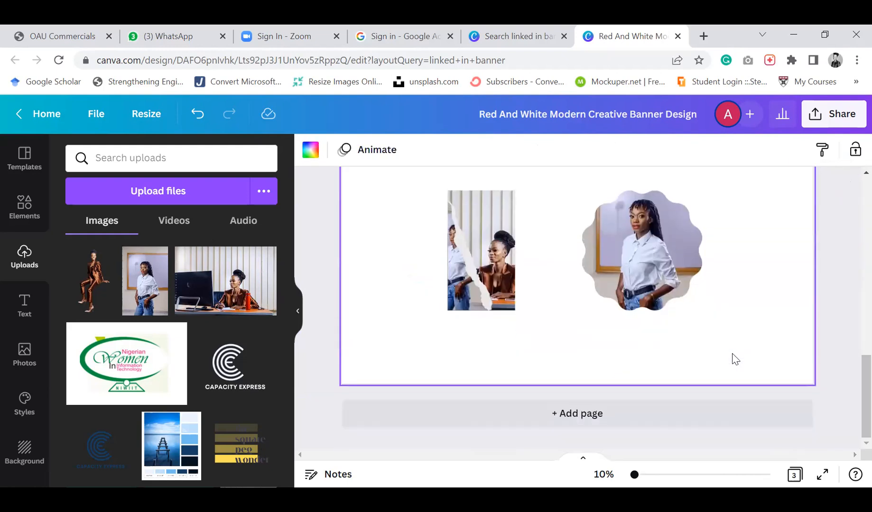
{"action": "left_click", "coordinate": [587, 417]}
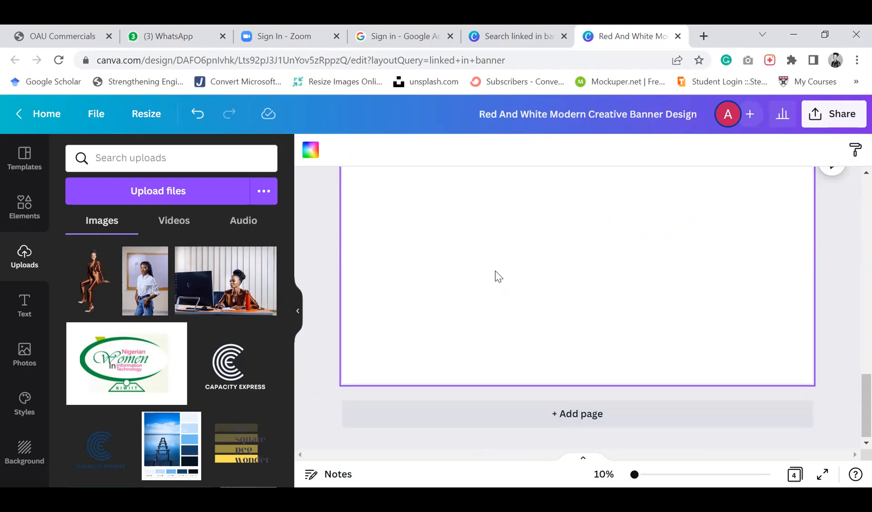
Open the templates panel and add another blank page after page 4
{"action": "scroll", "coordinate": [497, 276], "scroll_direction": "up", "scroll_amount": 1}
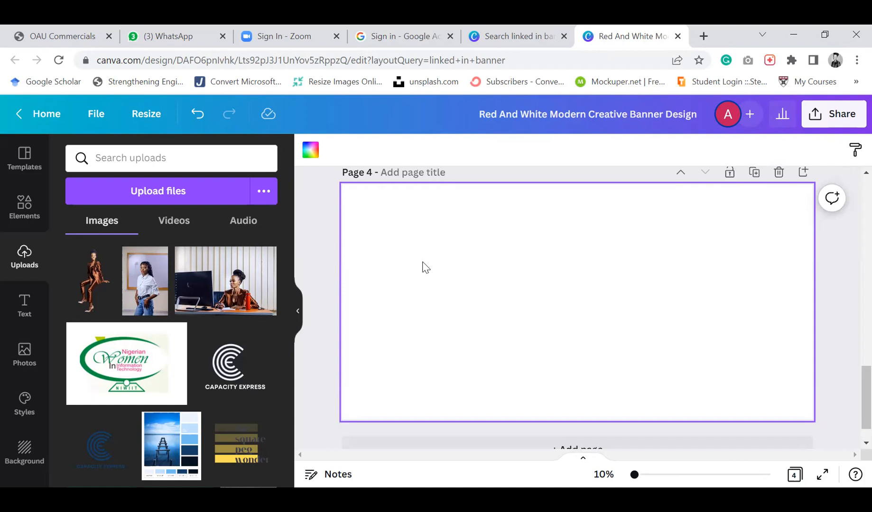
{"action": "left_click", "coordinate": [17, 166]}
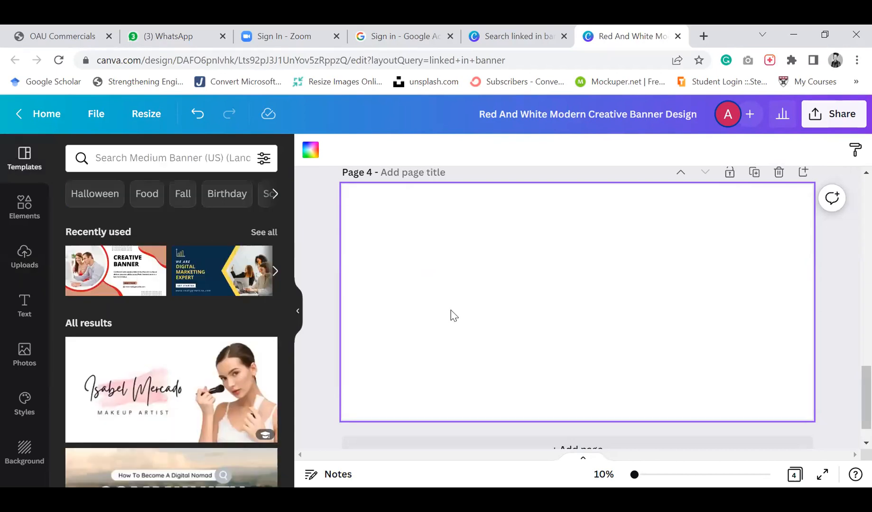
{"action": "scroll", "coordinate": [555, 284], "scroll_direction": "down", "scroll_amount": 2}
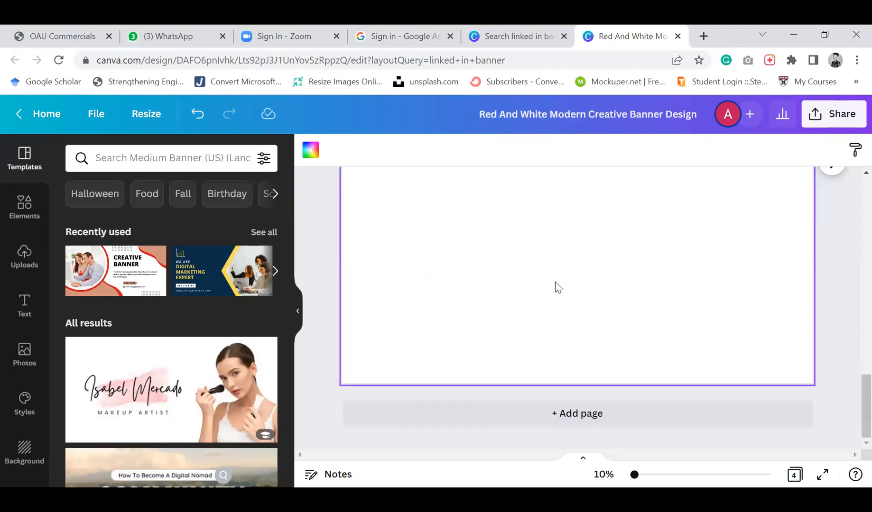
{"action": "left_click", "coordinate": [595, 422]}
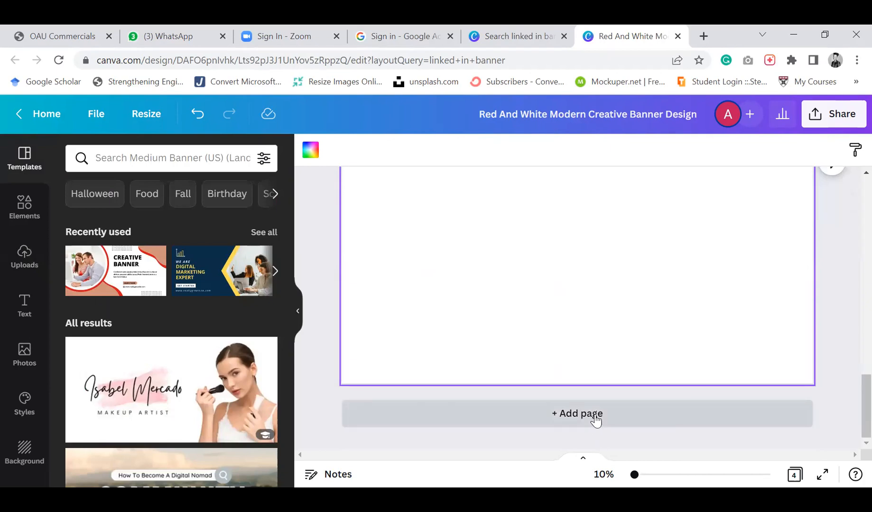
{"action": "left_click", "coordinate": [596, 419]}
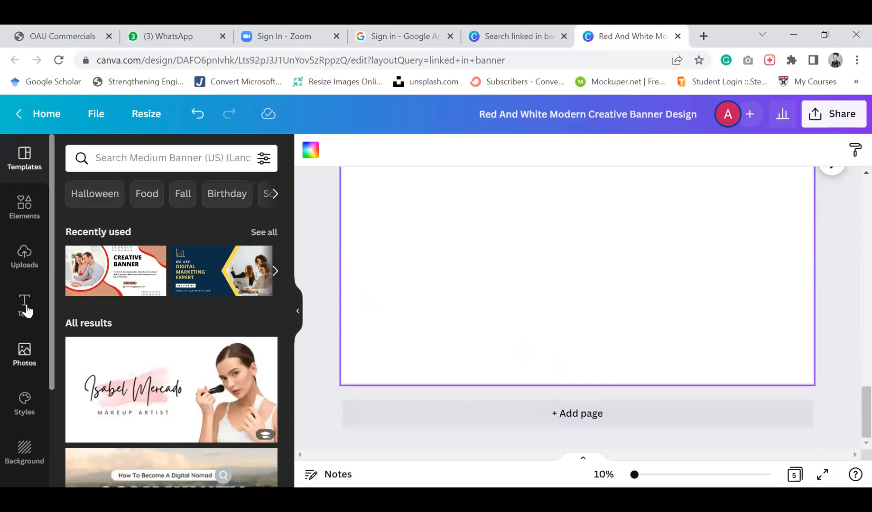
Apply the Capture camera store template to the blank page 5
{"action": "scroll", "coordinate": [141, 346], "scroll_direction": "down", "scroll_amount": 10}
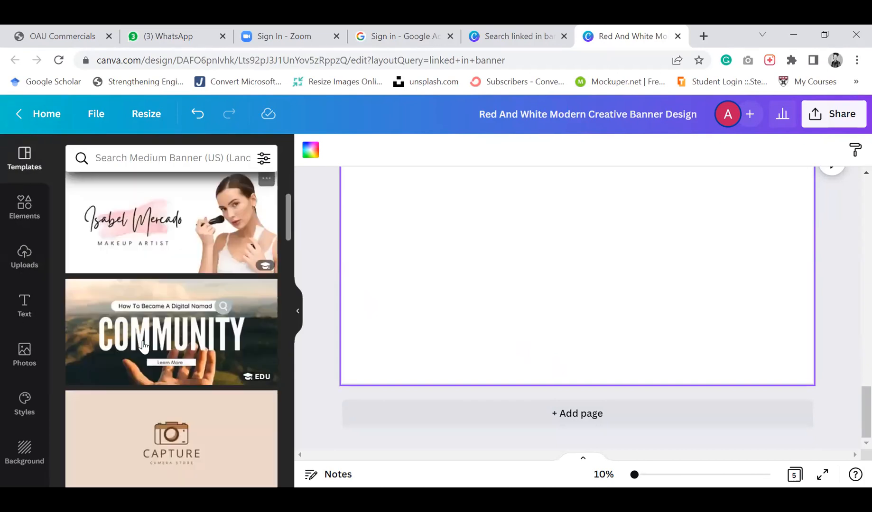
{"action": "scroll", "coordinate": [143, 341], "scroll_direction": "down", "scroll_amount": 5}
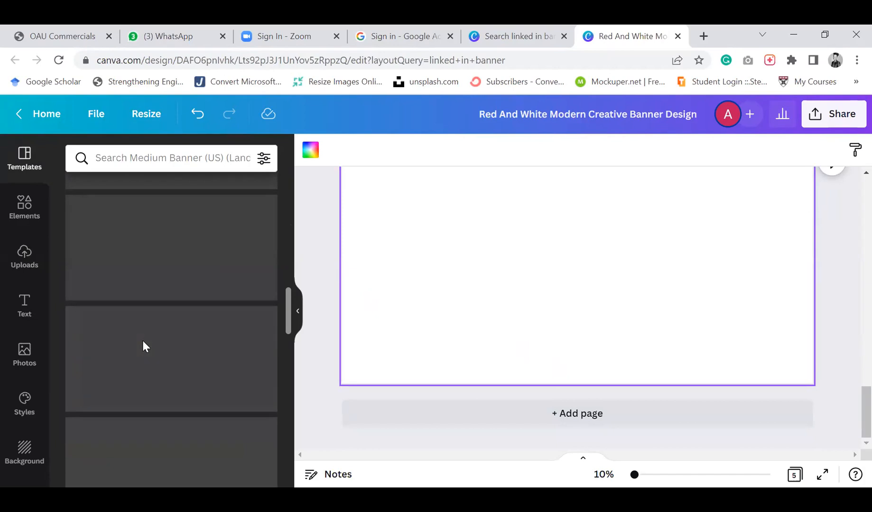
{"action": "scroll", "coordinate": [143, 339], "scroll_direction": "down", "scroll_amount": 2}
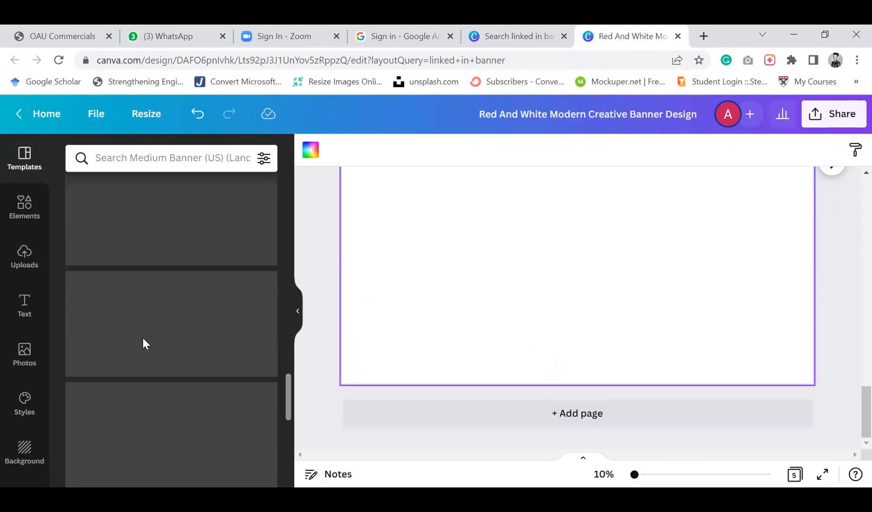
{"action": "scroll", "coordinate": [143, 342], "scroll_direction": "up", "scroll_amount": 6}
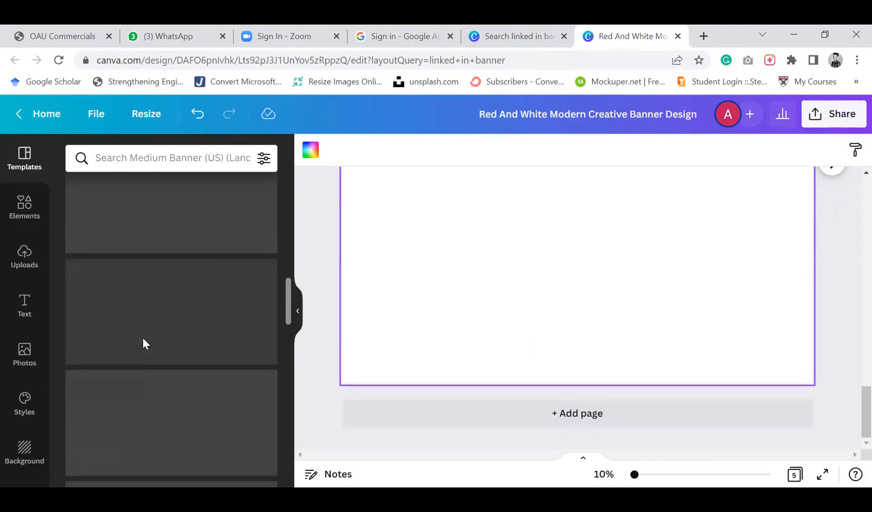
{"action": "scroll", "coordinate": [142, 343], "scroll_direction": "up", "scroll_amount": 2}
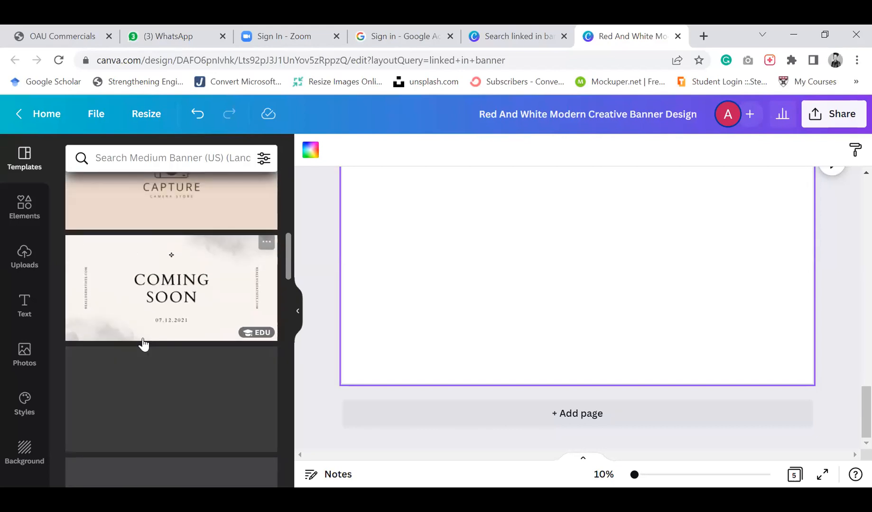
{"action": "scroll", "coordinate": [160, 311], "scroll_direction": "up", "scroll_amount": 1}
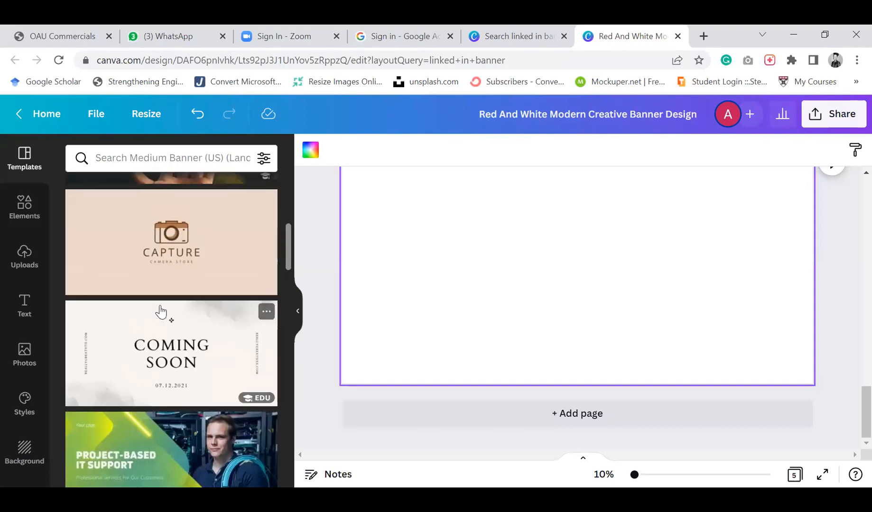
{"action": "left_click", "coordinate": [165, 239]}
{"action": "left_click", "coordinate": [533, 217]}
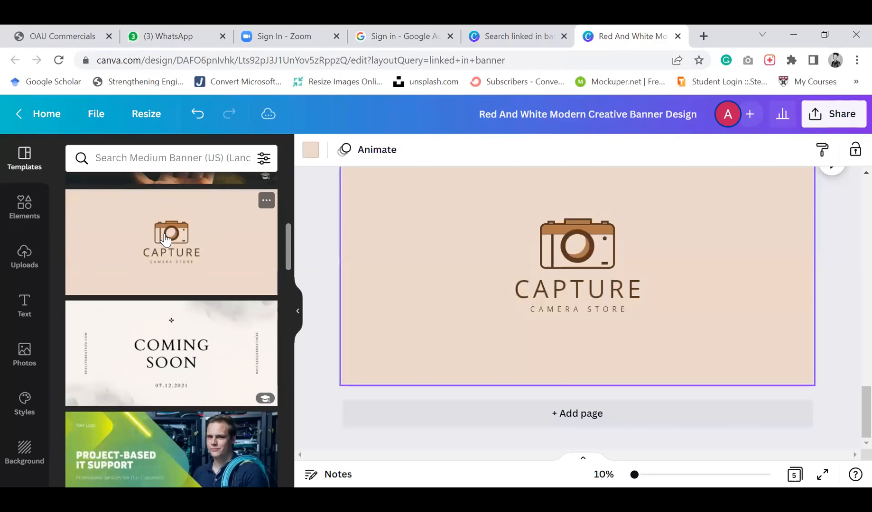
Copy the camera icon from page 5 and paste it onto the page 2 banner, placing it beside the contact details
{"action": "scroll", "coordinate": [593, 261], "scroll_direction": "up", "scroll_amount": 1}
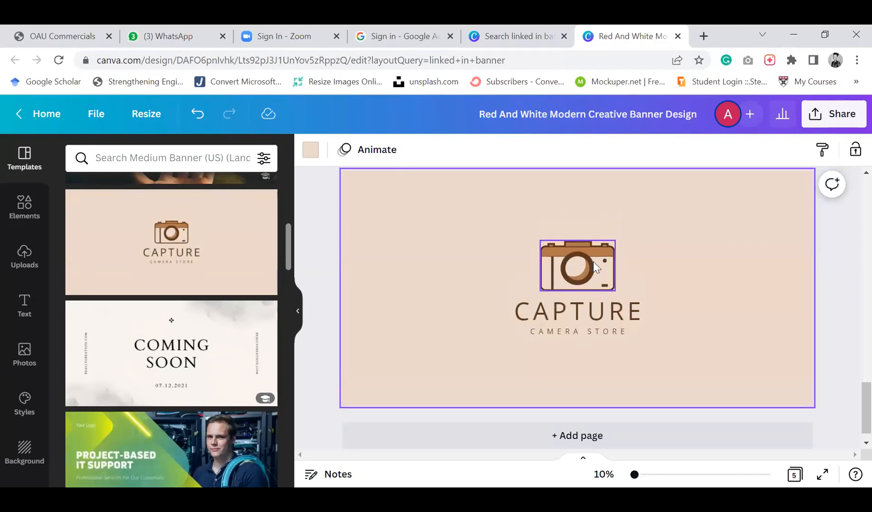
{"action": "left_click", "coordinate": [582, 268]}
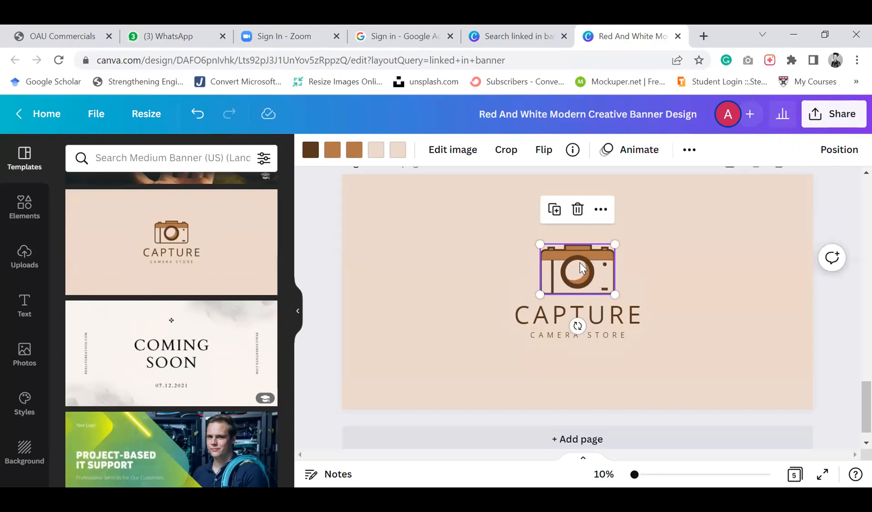
{"action": "scroll", "coordinate": [582, 269], "scroll_direction": "up", "scroll_amount": 10}
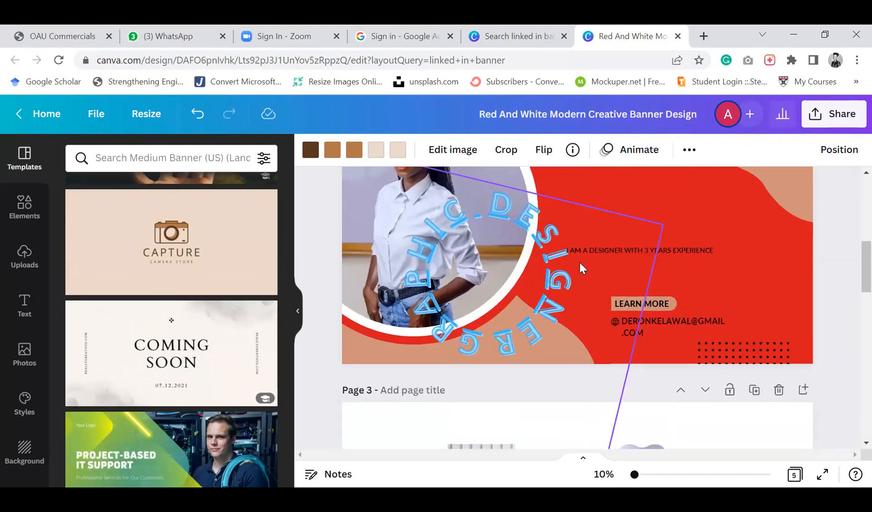
{"action": "left_click", "coordinate": [752, 252]}
{"action": "left_click", "coordinate": [721, 289]}
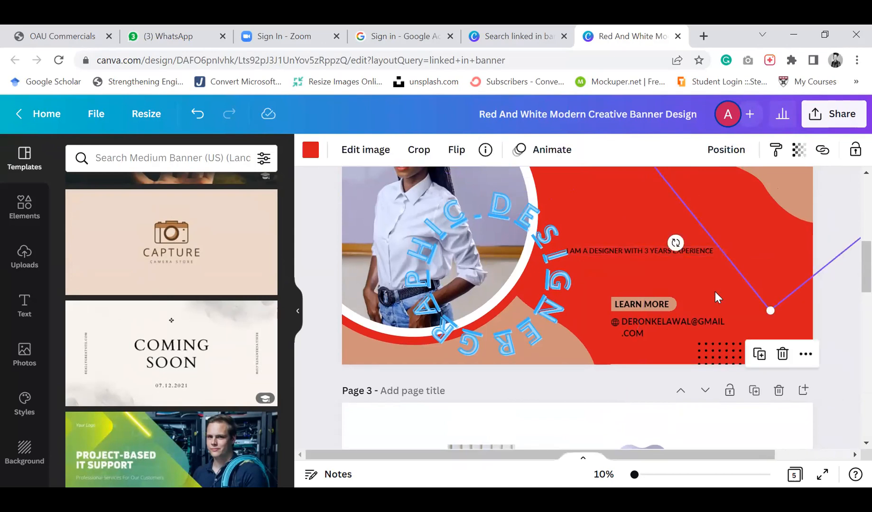
{"action": "left_click", "coordinate": [715, 291]}
{"action": "key", "text": "ctrl+v"}
{"action": "left_click_drag", "start_coordinate": [577, 224], "coordinate": [752, 286]}
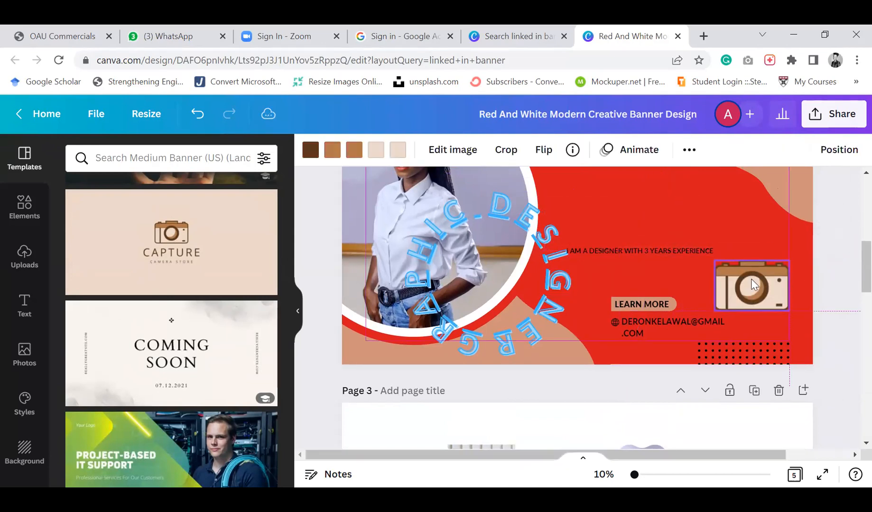
{"action": "left_click", "coordinate": [493, 391]}
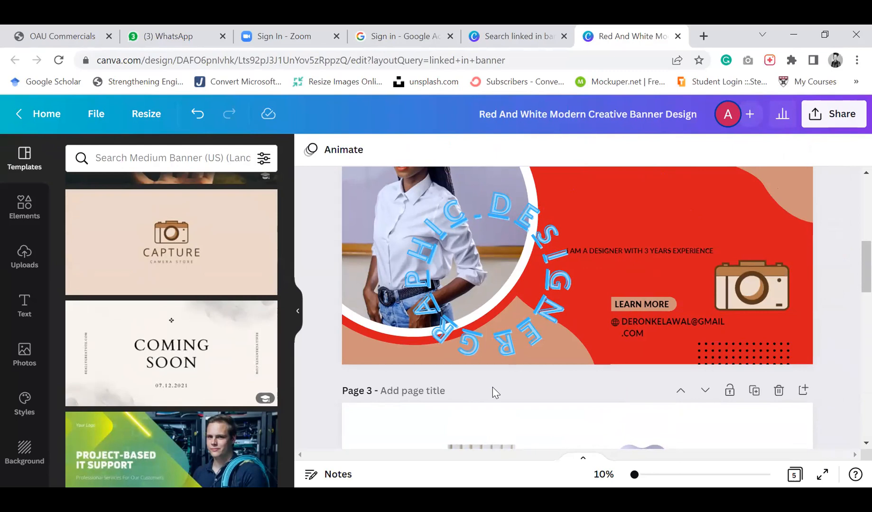
Leave the design for the Canva home page and open the templates gallery
{"action": "scroll", "coordinate": [492, 387], "scroll_direction": "down", "scroll_amount": 4}
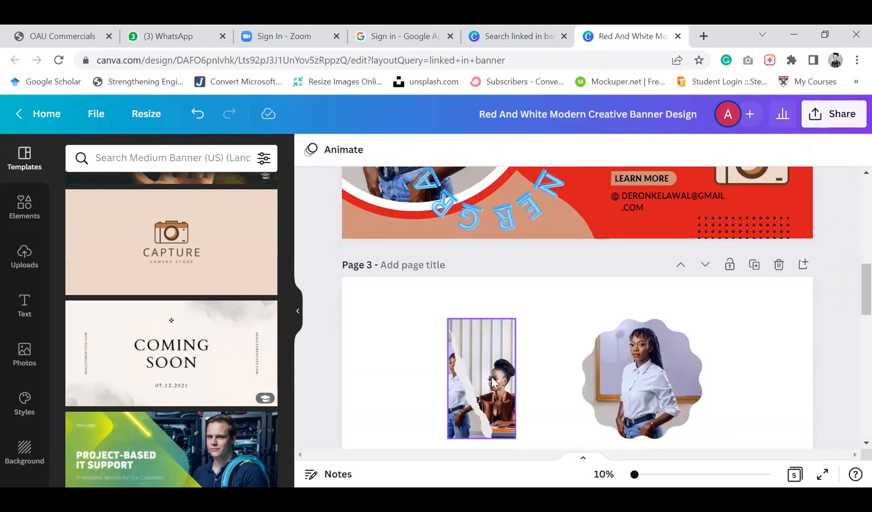
{"action": "scroll", "coordinate": [491, 383], "scroll_direction": "down", "scroll_amount": 7}
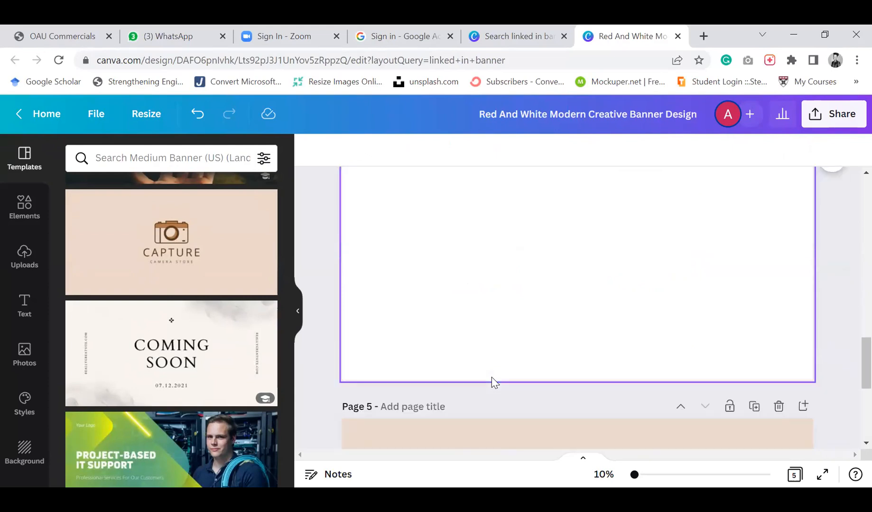
{"action": "scroll", "coordinate": [491, 378], "scroll_direction": "down", "scroll_amount": 4}
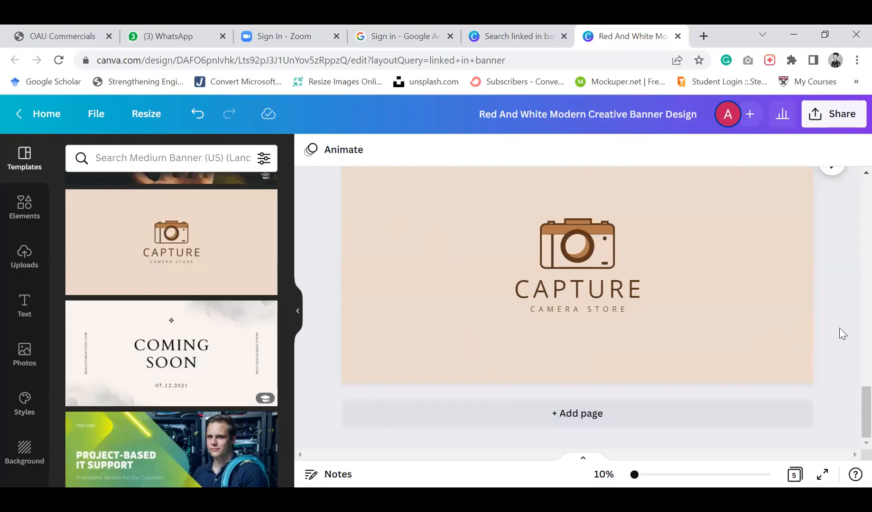
{"action": "scroll", "coordinate": [839, 328], "scroll_direction": "up", "scroll_amount": 1}
{"action": "scroll", "coordinate": [839, 328], "scroll_direction": "down", "scroll_amount": 1}
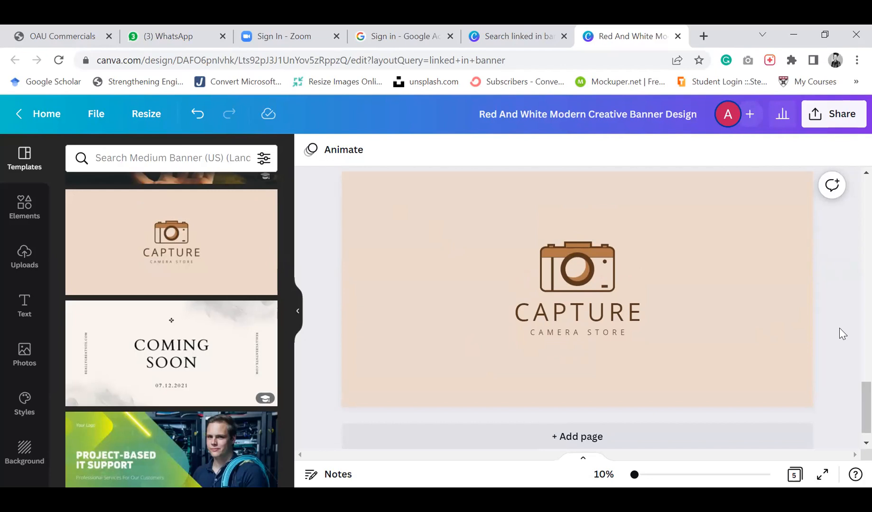
{"action": "scroll", "coordinate": [840, 328], "scroll_direction": "up", "scroll_amount": 2}
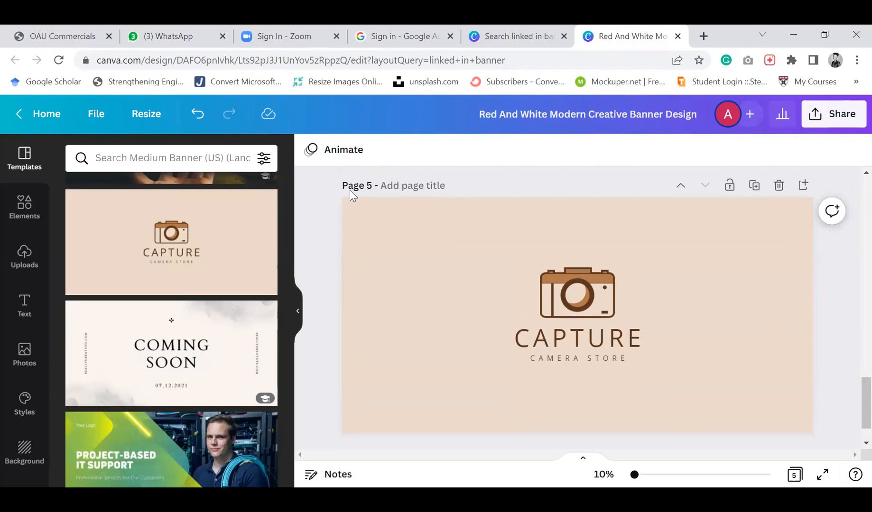
{"action": "left_click", "coordinate": [43, 115]}
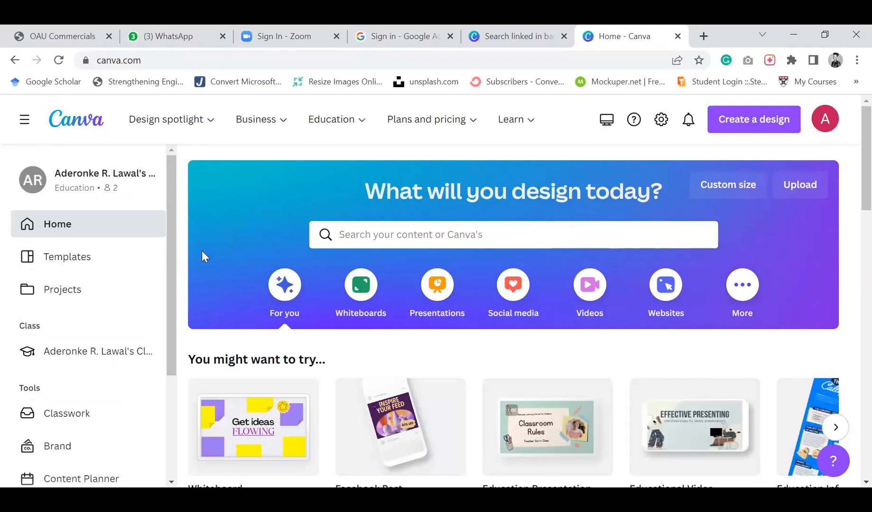
{"action": "left_click", "coordinate": [98, 258]}
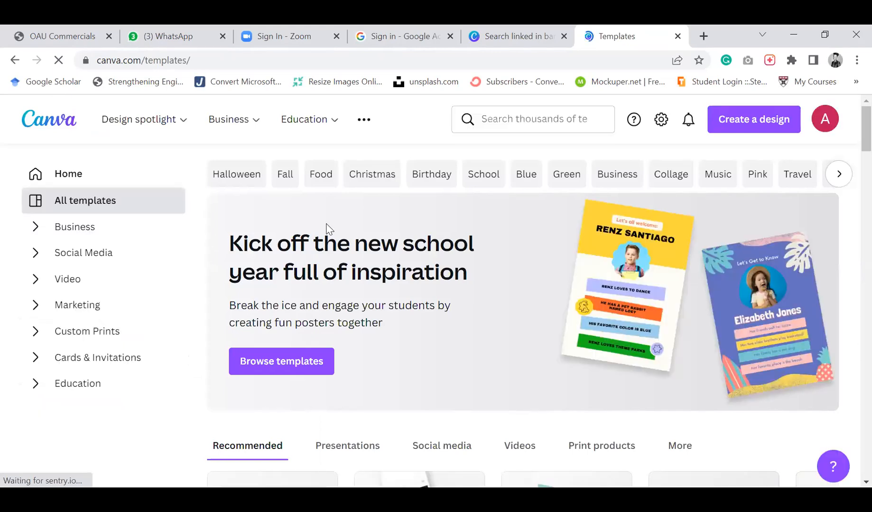
Browse the template categories in the templates gallery
{"action": "scroll", "coordinate": [327, 228], "scroll_direction": "down", "scroll_amount": 9}
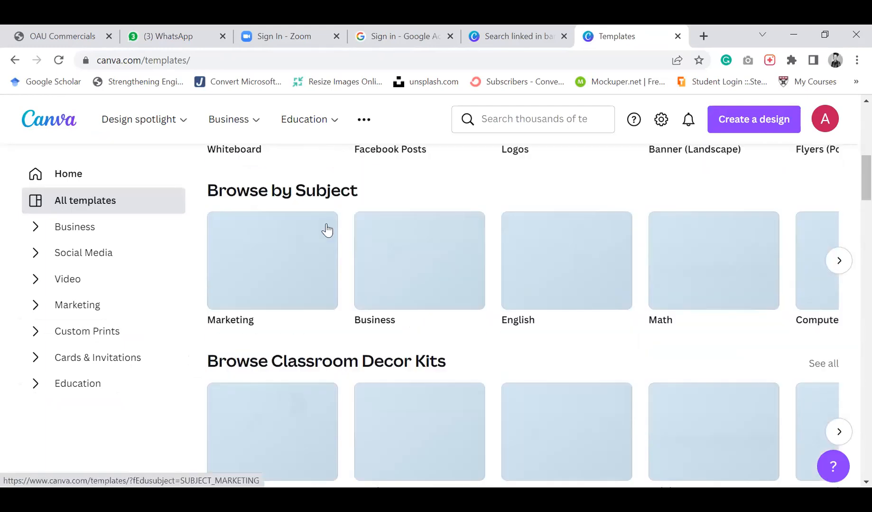
{"action": "scroll", "coordinate": [328, 230], "scroll_direction": "up", "scroll_amount": 2}
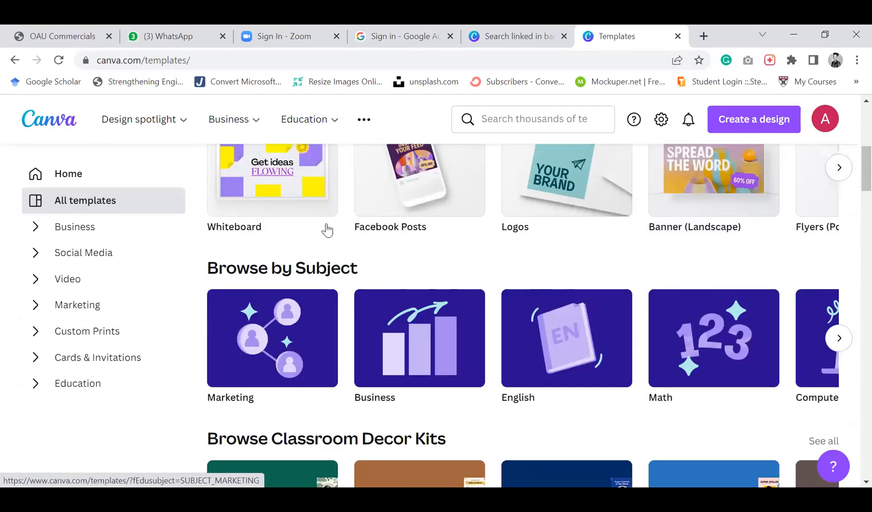
{"action": "scroll", "coordinate": [327, 231], "scroll_direction": "up", "scroll_amount": 2}
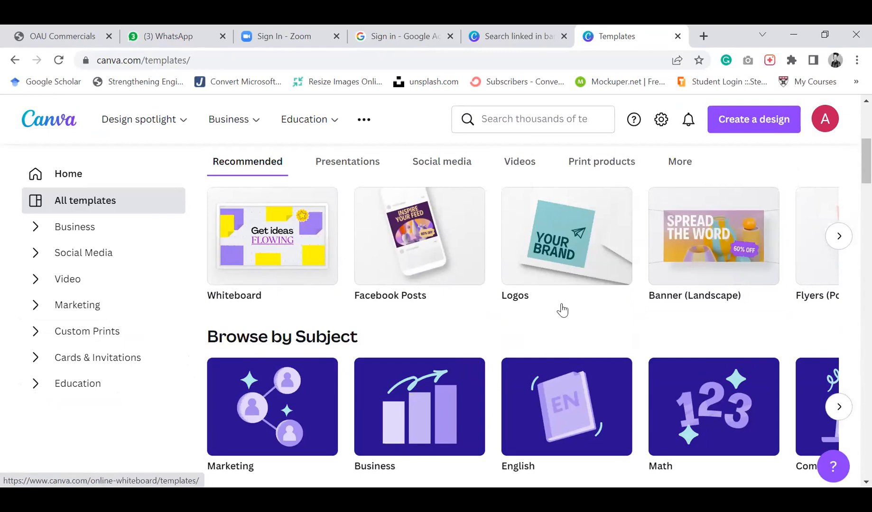
{"action": "scroll", "coordinate": [562, 310], "scroll_direction": "down", "scroll_amount": 2}
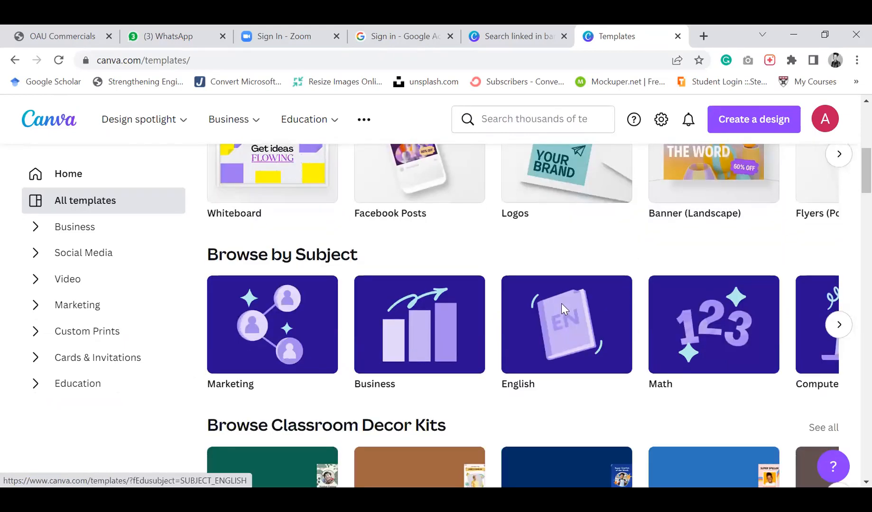
{"action": "scroll", "coordinate": [562, 310], "scroll_direction": "up", "scroll_amount": 1}
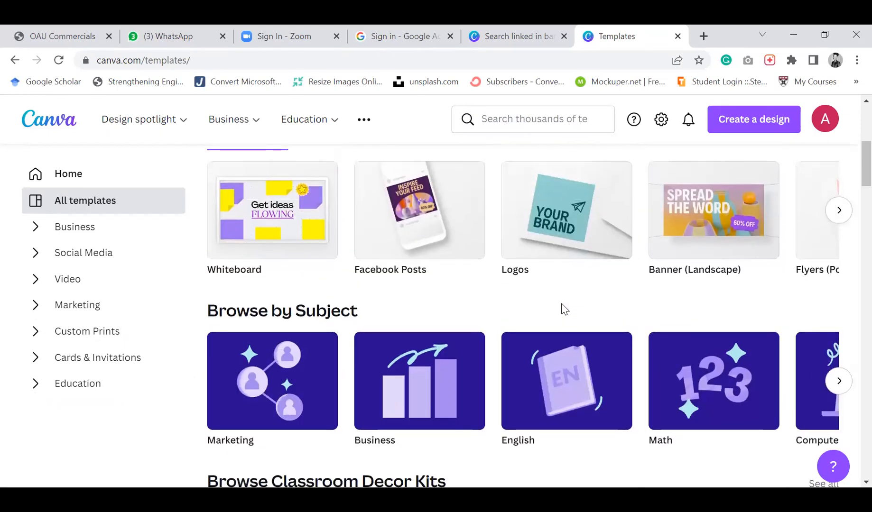
{"action": "scroll", "coordinate": [562, 310], "scroll_direction": "down", "scroll_amount": 1}
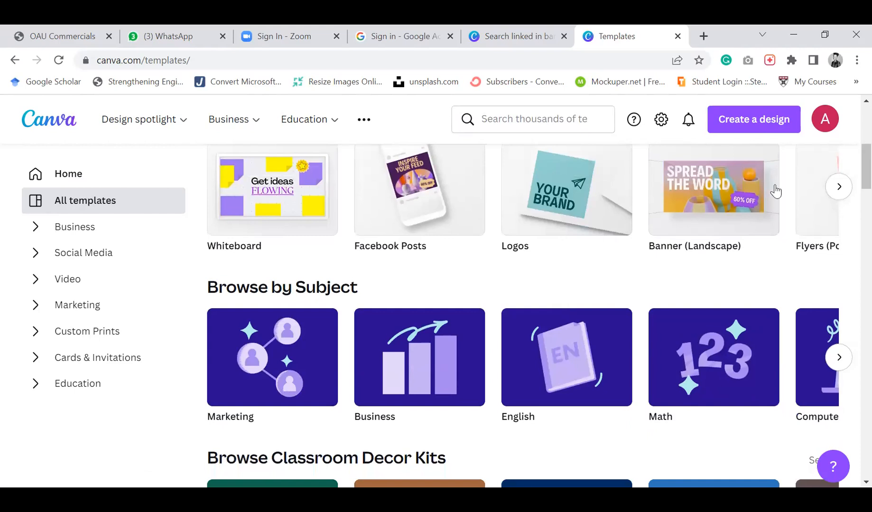
{"action": "scroll", "coordinate": [776, 191], "scroll_direction": "right", "scroll_amount": 5}
{"action": "scroll", "coordinate": [776, 191], "scroll_direction": "right", "scroll_amount": 1}
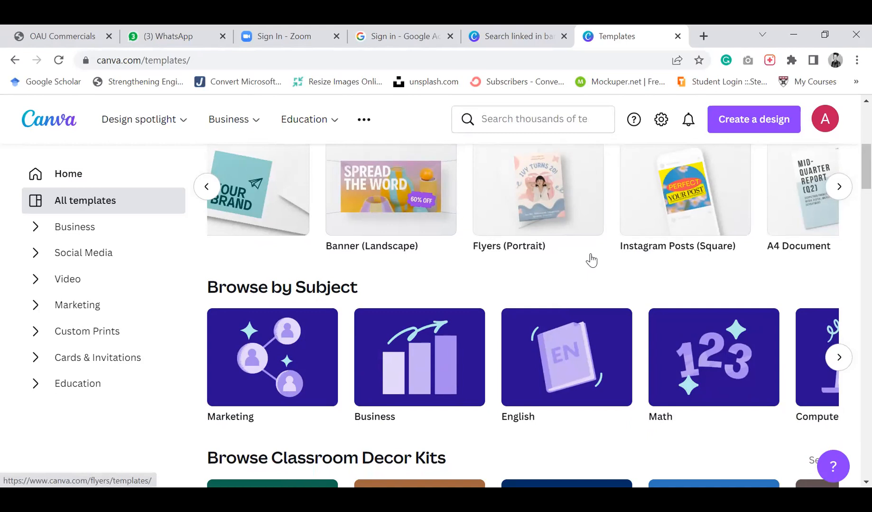
{"action": "scroll", "coordinate": [591, 261], "scroll_direction": "right", "scroll_amount": 7}
{"action": "scroll", "coordinate": [592, 260], "scroll_direction": "right", "scroll_amount": 3}
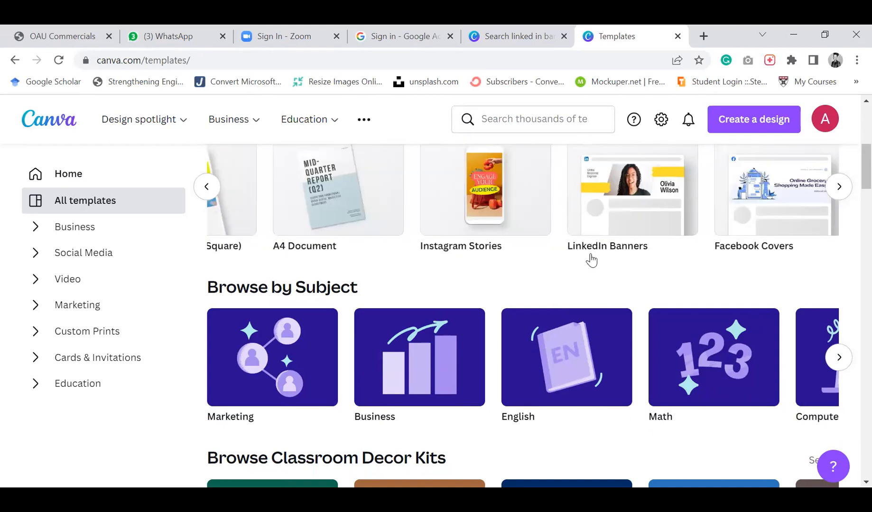
{"action": "scroll", "coordinate": [591, 260], "scroll_direction": "right", "scroll_amount": 8}
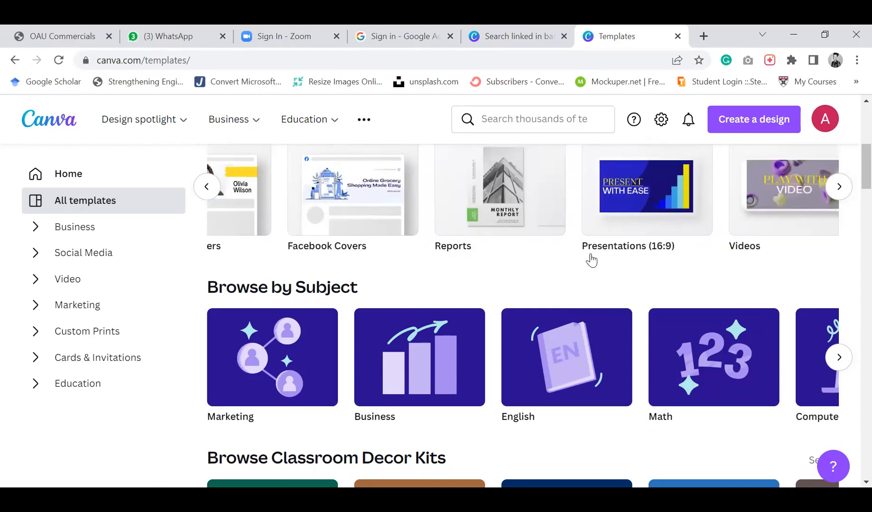
{"action": "scroll", "coordinate": [592, 260], "scroll_direction": "right", "scroll_amount": 3}
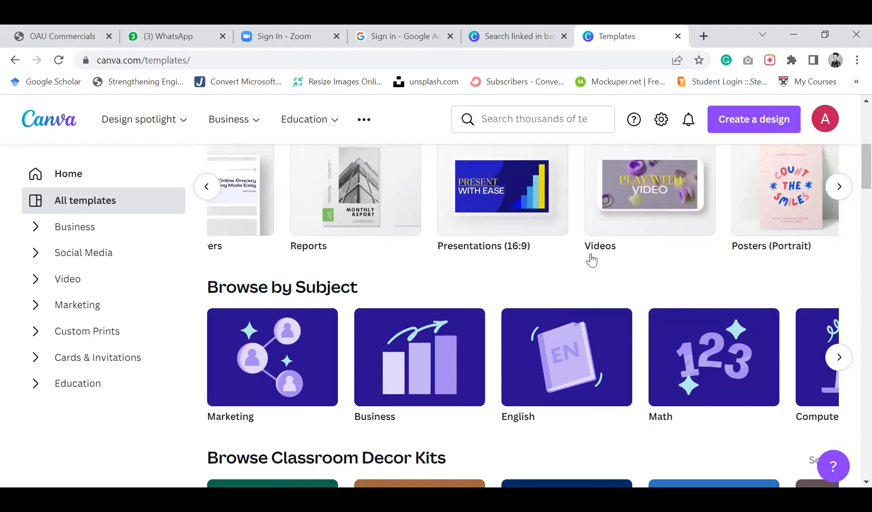
{"action": "scroll", "coordinate": [670, 226], "scroll_direction": "right", "scroll_amount": 2}
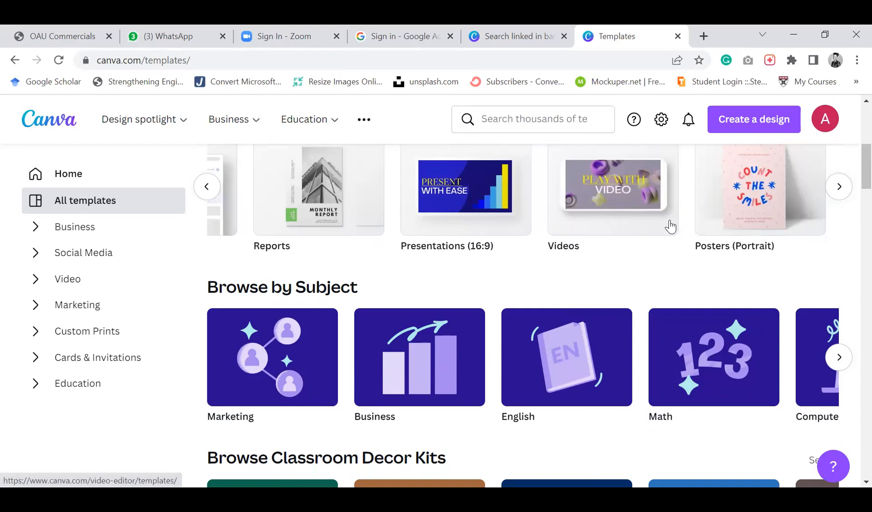
{"action": "scroll", "coordinate": [670, 227], "scroll_direction": "right", "scroll_amount": 8}
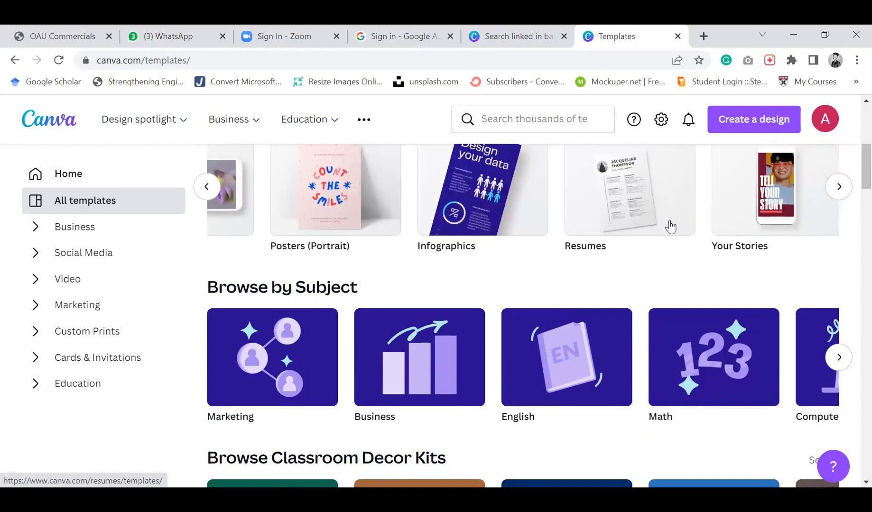
Open the Resumes template category and start customizing the Brown White Modern College Student Resume template
{"action": "left_click", "coordinate": [637, 214]}
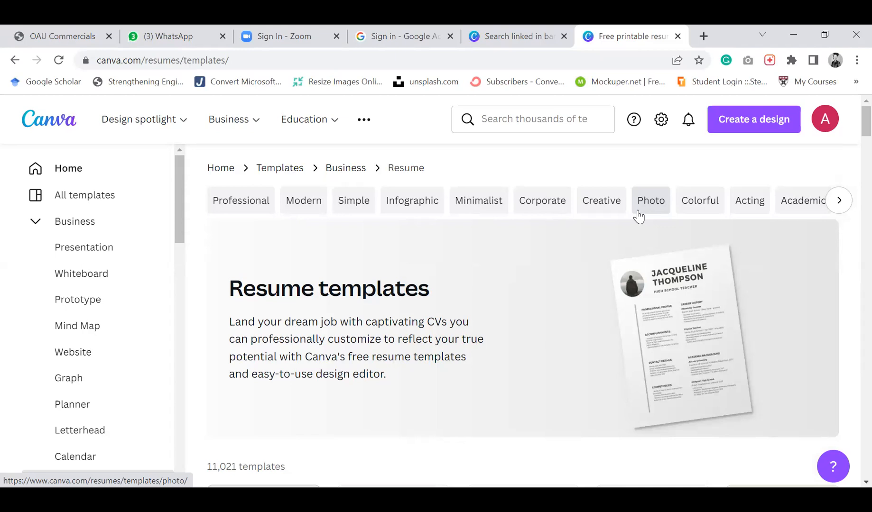
{"action": "scroll", "coordinate": [603, 359], "scroll_direction": "down", "scroll_amount": 5}
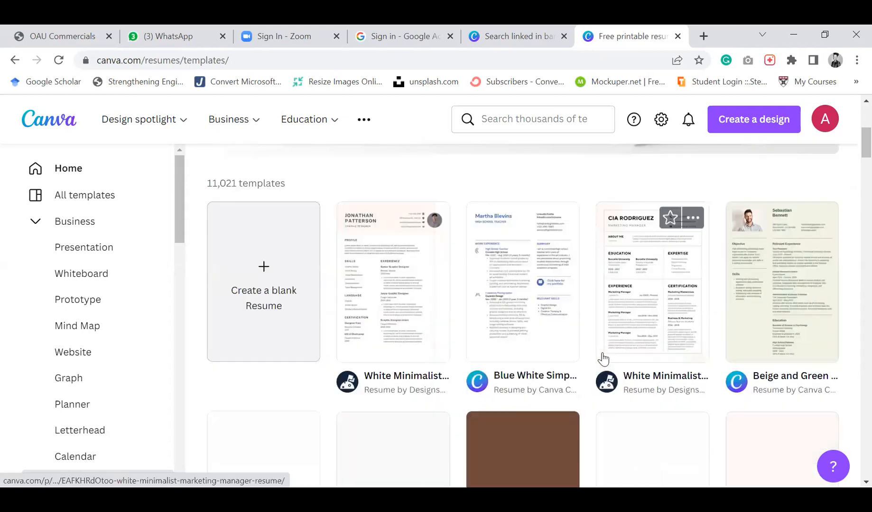
{"action": "scroll", "coordinate": [603, 359], "scroll_direction": "down", "scroll_amount": 4}
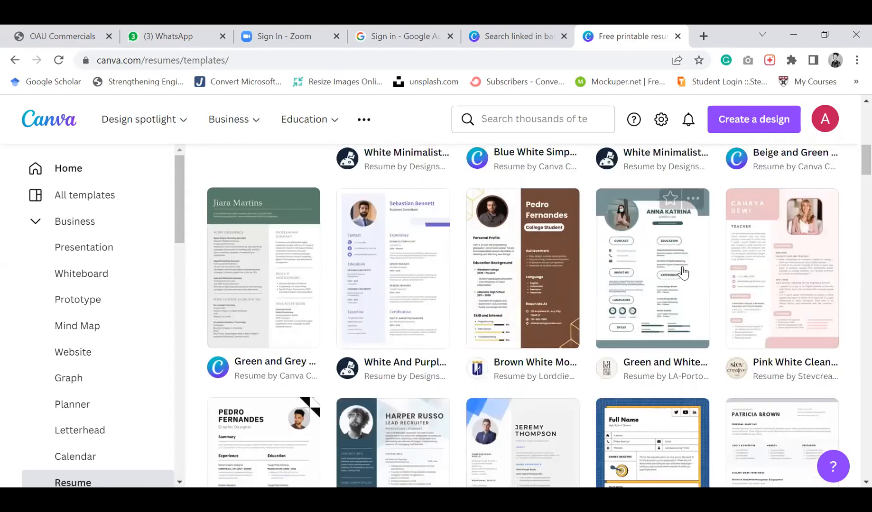
{"action": "left_click", "coordinate": [508, 279]}
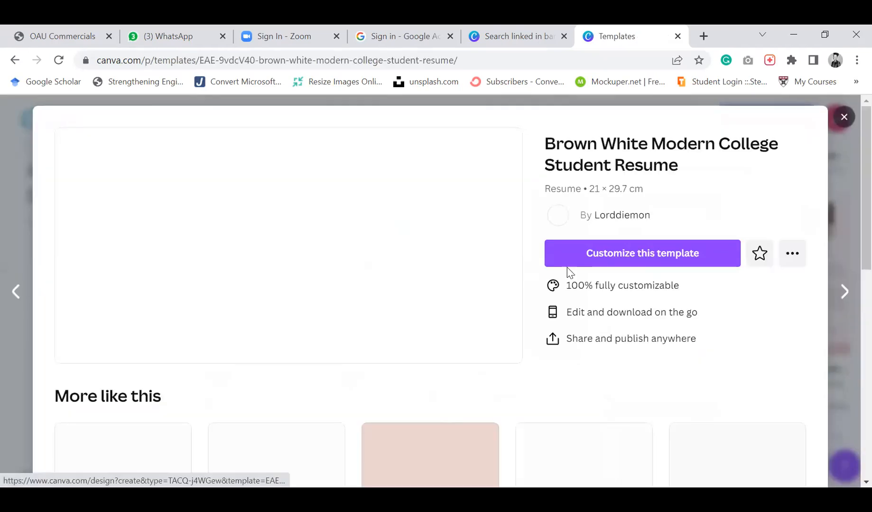
{"action": "left_click", "coordinate": [613, 256]}
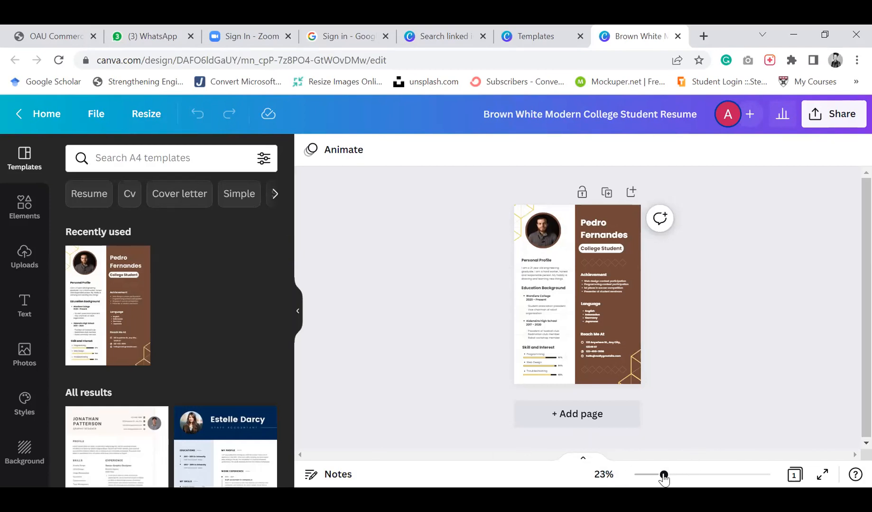
Delete the sample portrait photo from the resume's circular photo frame
{"action": "left_click_drag", "start_coordinate": [663, 474], "coordinate": [697, 477]}
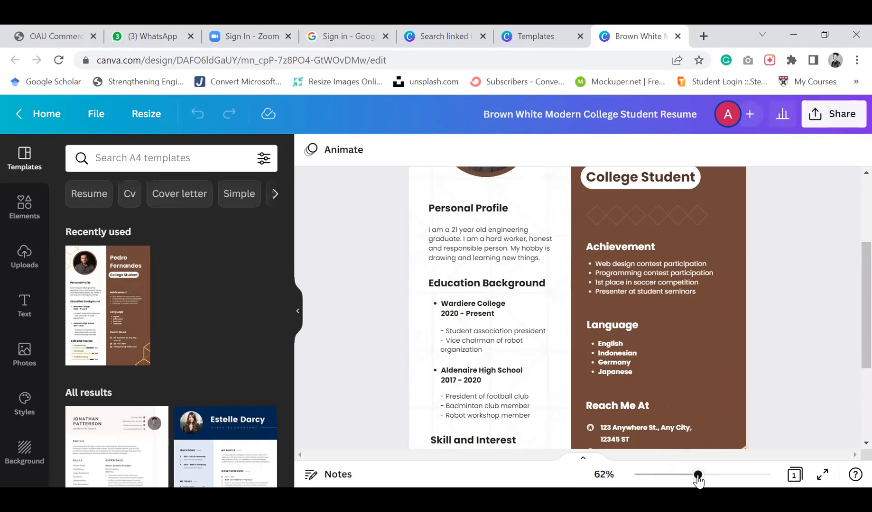
{"action": "scroll", "coordinate": [535, 273], "scroll_direction": "up", "scroll_amount": 3}
{"action": "scroll", "coordinate": [535, 274], "scroll_direction": "up", "scroll_amount": 3}
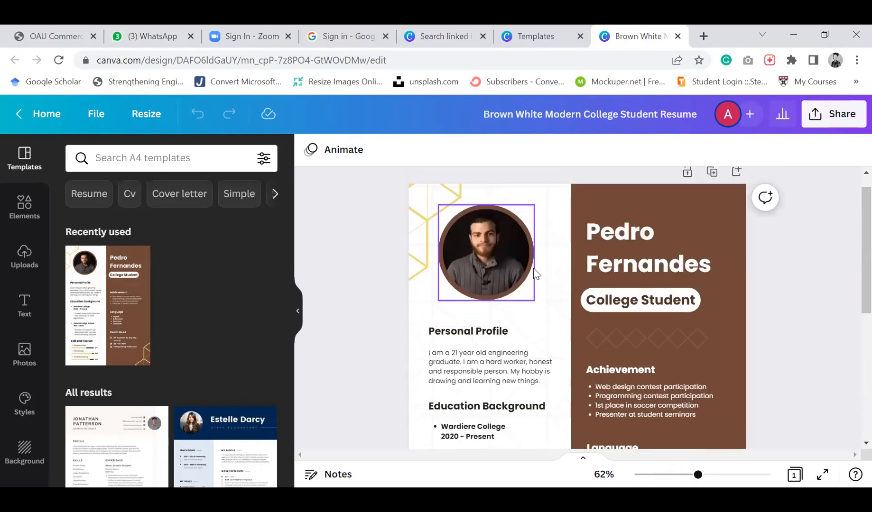
{"action": "left_click", "coordinate": [487, 259]}
{"action": "key", "text": "Delete"}
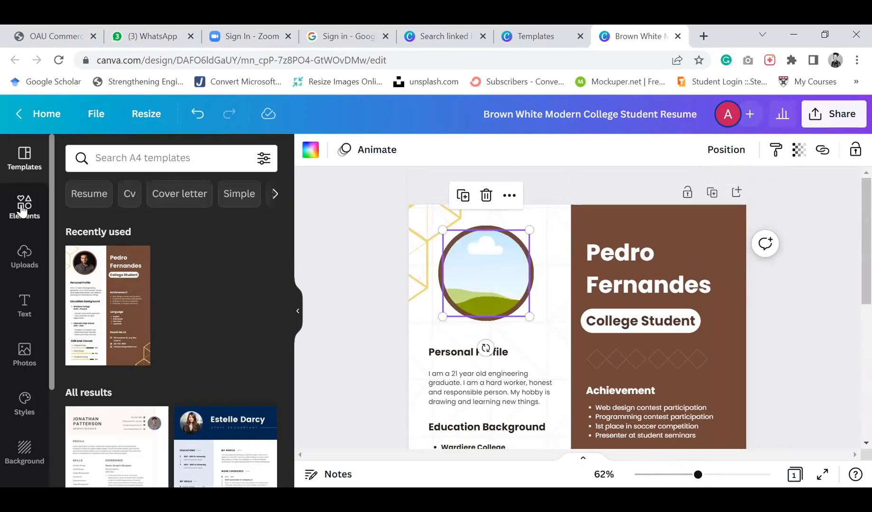
Place the uploaded photo of a woman at a computer into the empty circular photo frame
{"action": "left_click", "coordinate": [23, 204]}
{"action": "left_click", "coordinate": [26, 266]}
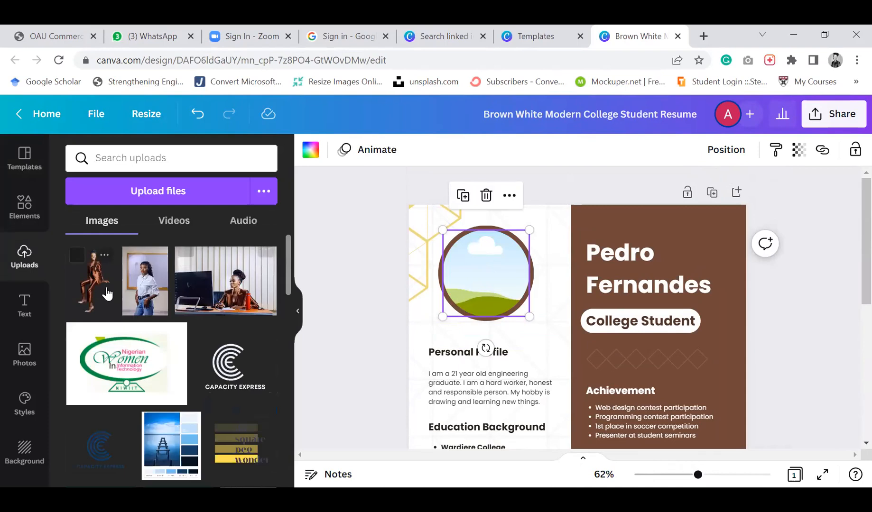
{"action": "left_click_drag", "start_coordinate": [226, 280], "coordinate": [554, 325]}
{"action": "scroll", "coordinate": [553, 323], "scroll_direction": "down", "scroll_amount": 3}
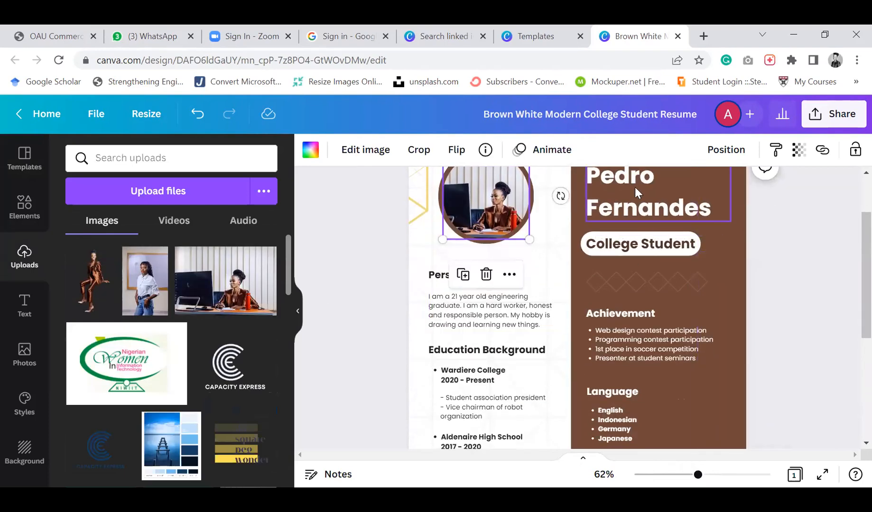
Clear the sample name text in the heading of the brown column
{"action": "left_click", "coordinate": [637, 190]}
{"action": "double_click", "coordinate": [637, 190]}
{"action": "key", "text": "BackSpace"}
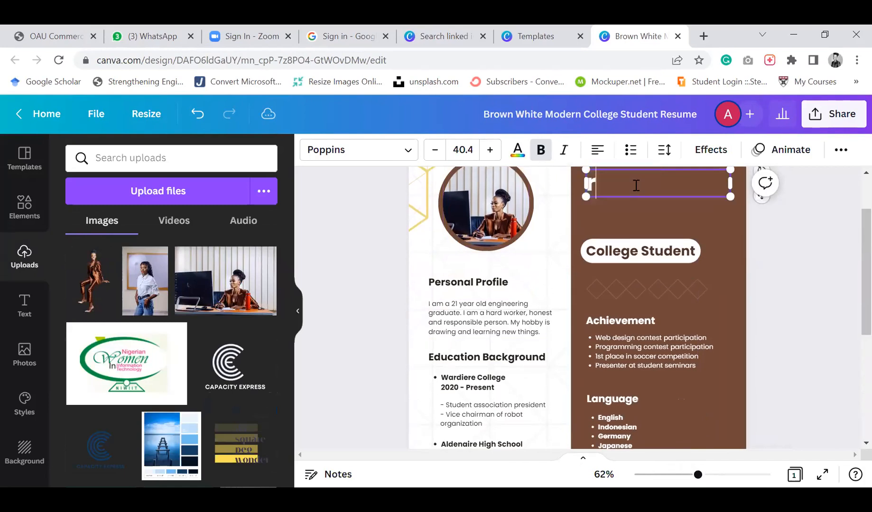